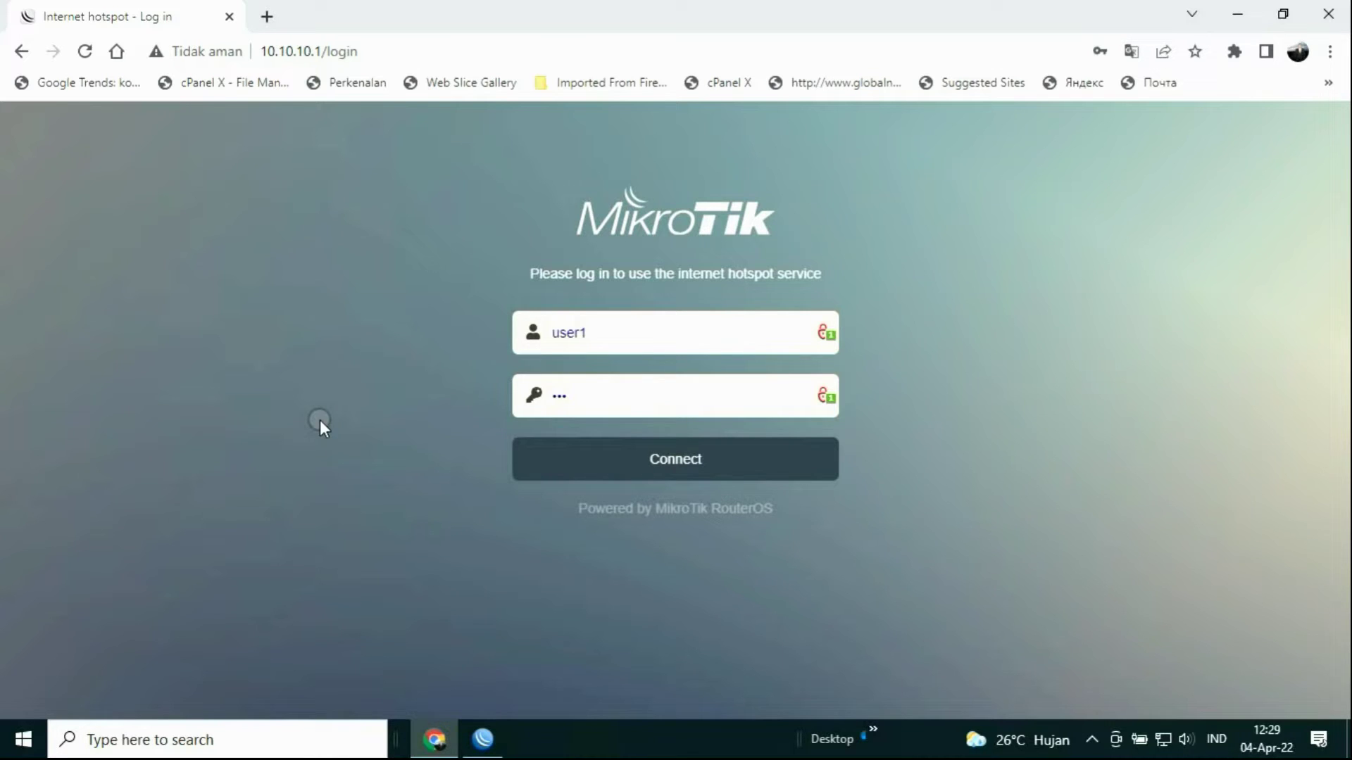
Step: Re-enter the hotspot password and connect to the MikroTik hotspot
click(577, 394)
key(BackSpace)
key(BackSpace)
key(BackSpace)
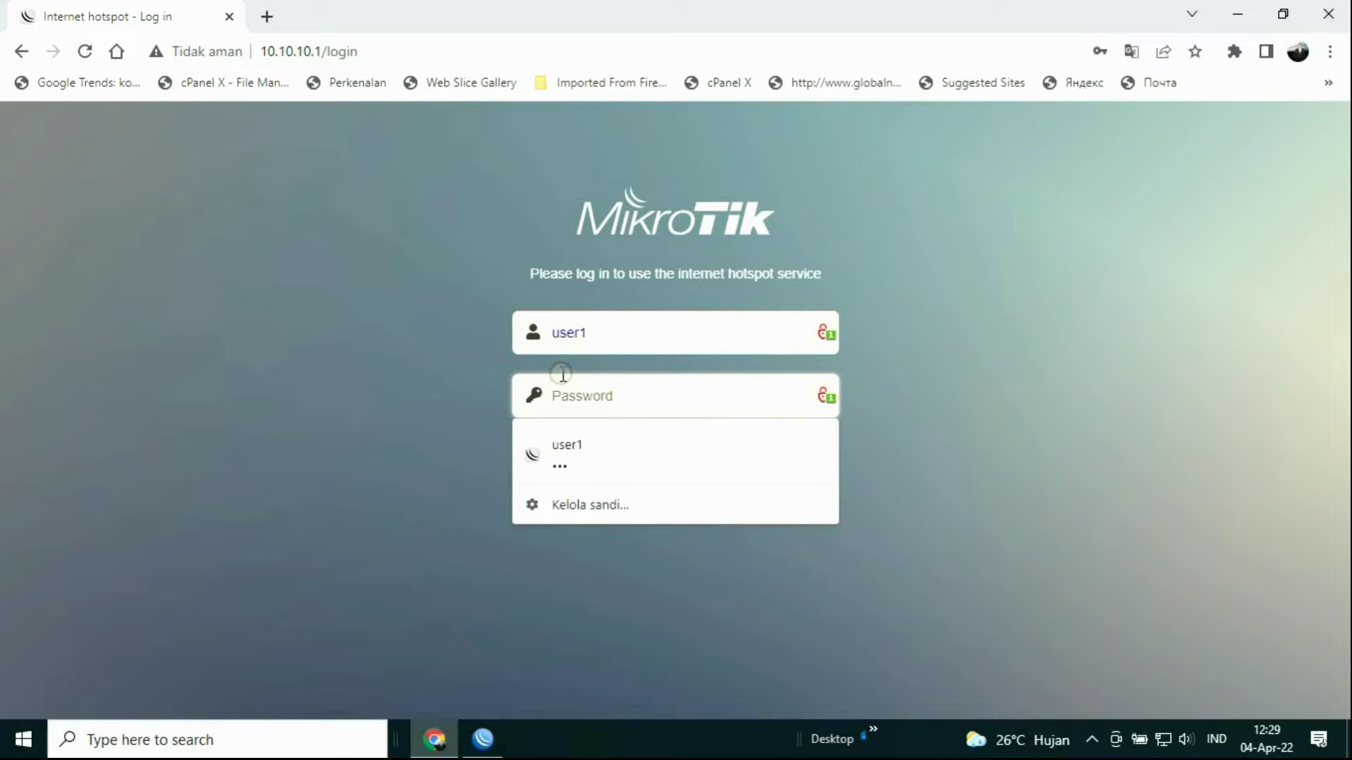
text(123)
click(412, 413)
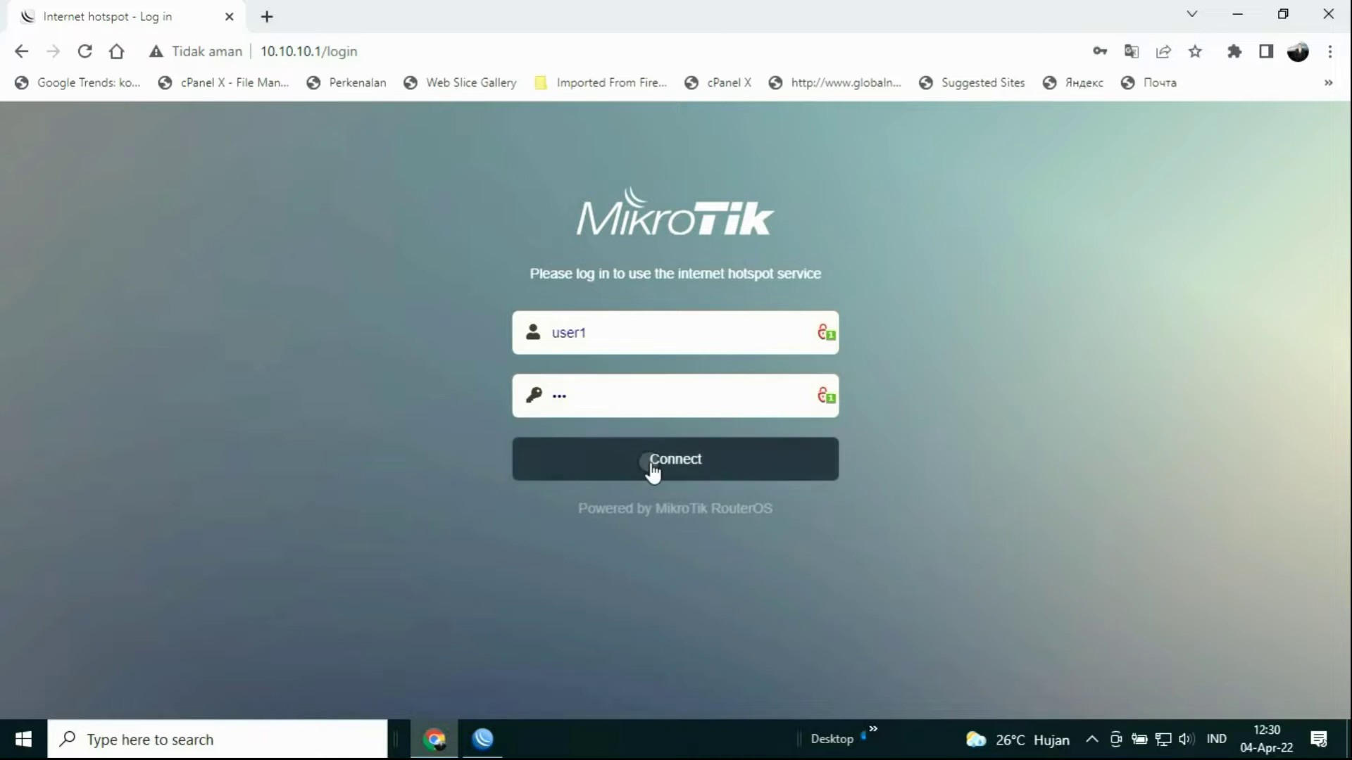
click(661, 468)
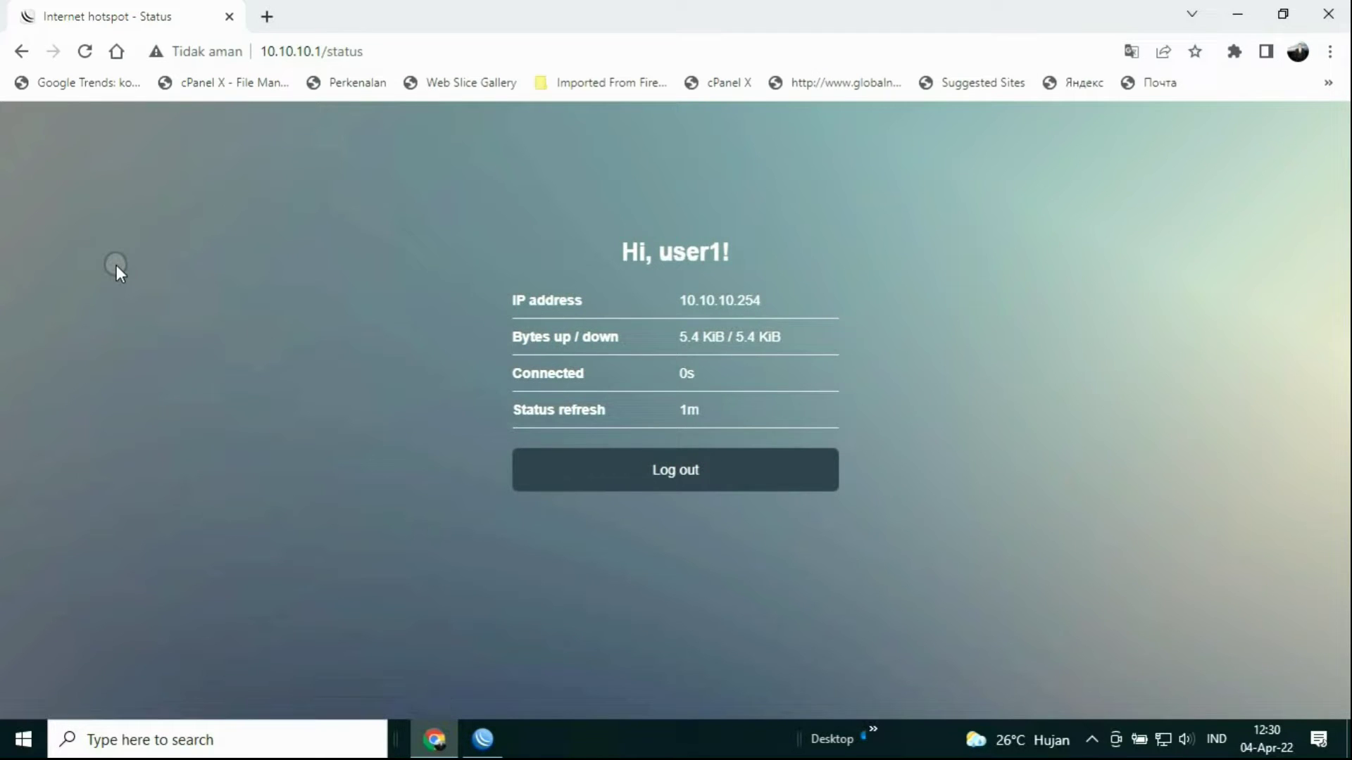
Step: Load Google in a new tab, log out of the hotspot, and recheck Google
click(266, 16)
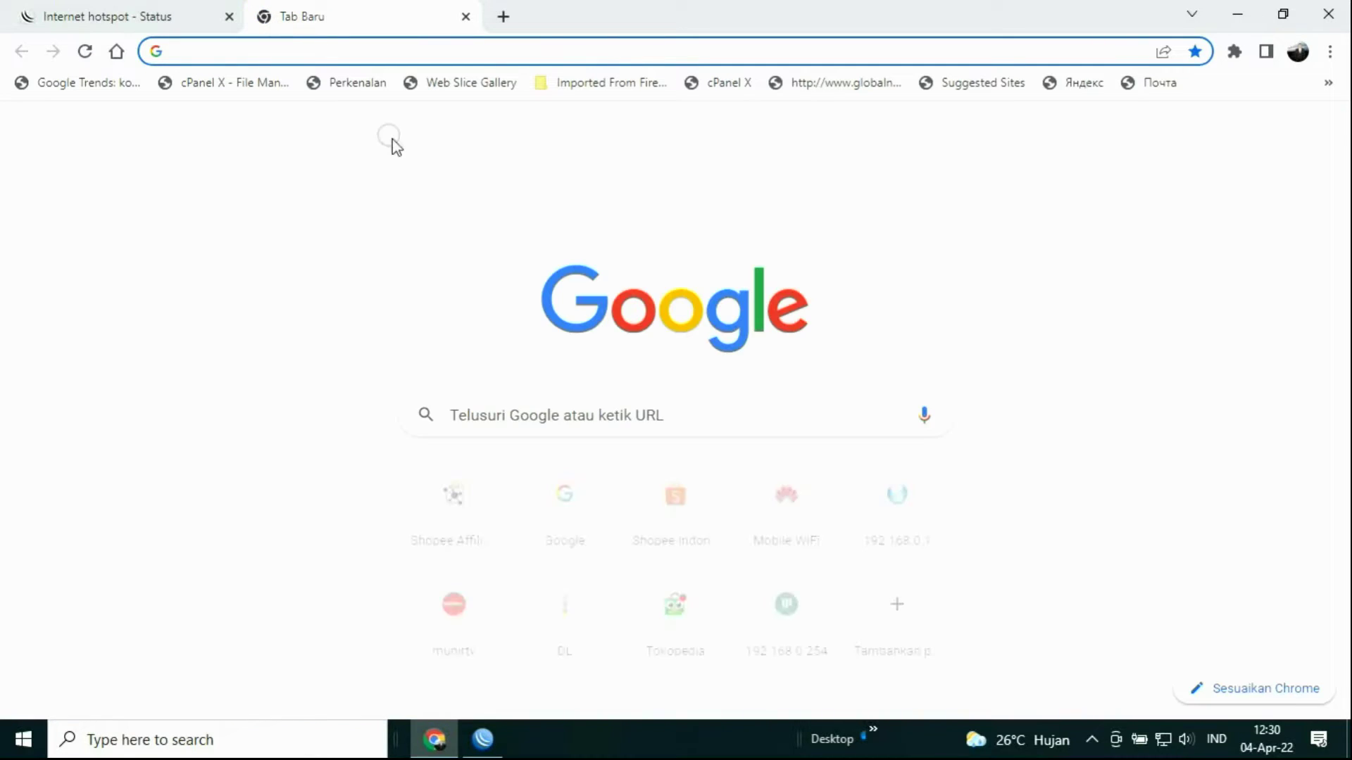
click(586, 500)
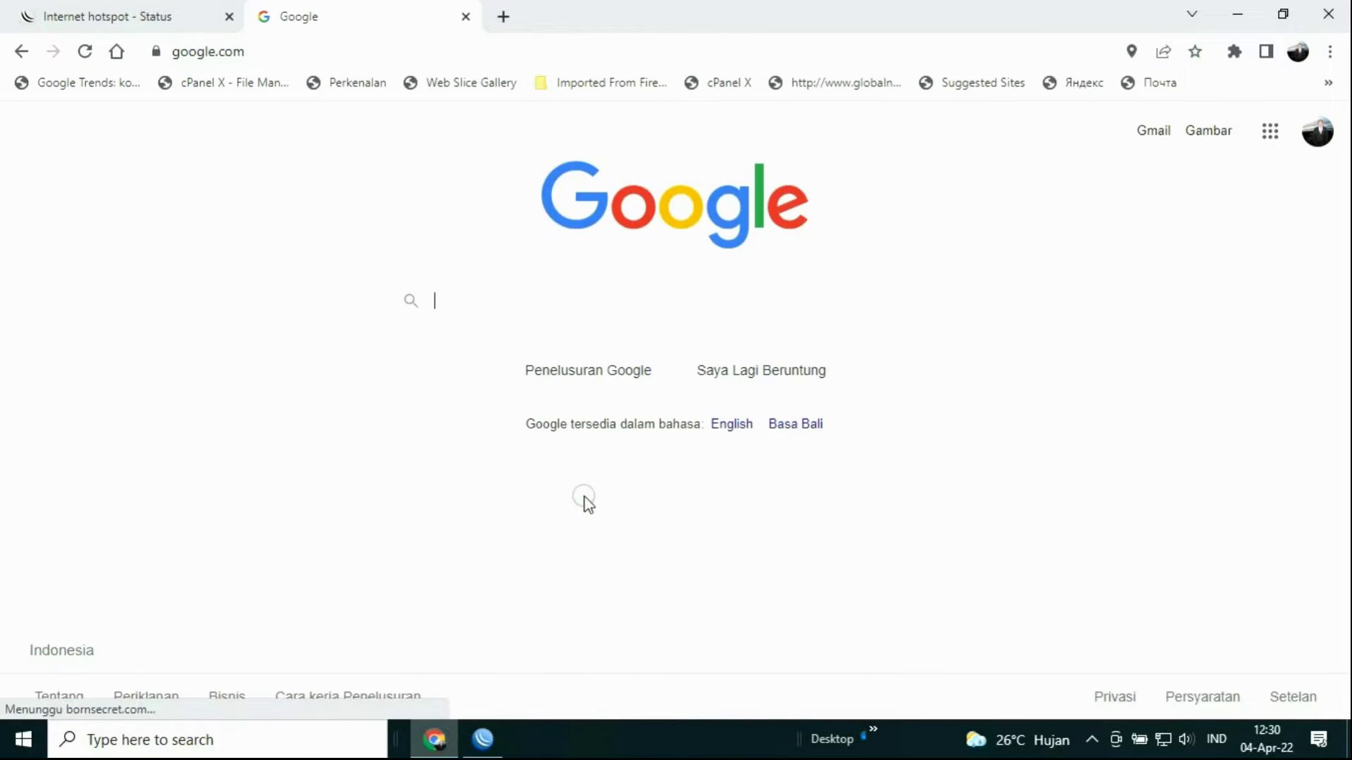
click(135, 15)
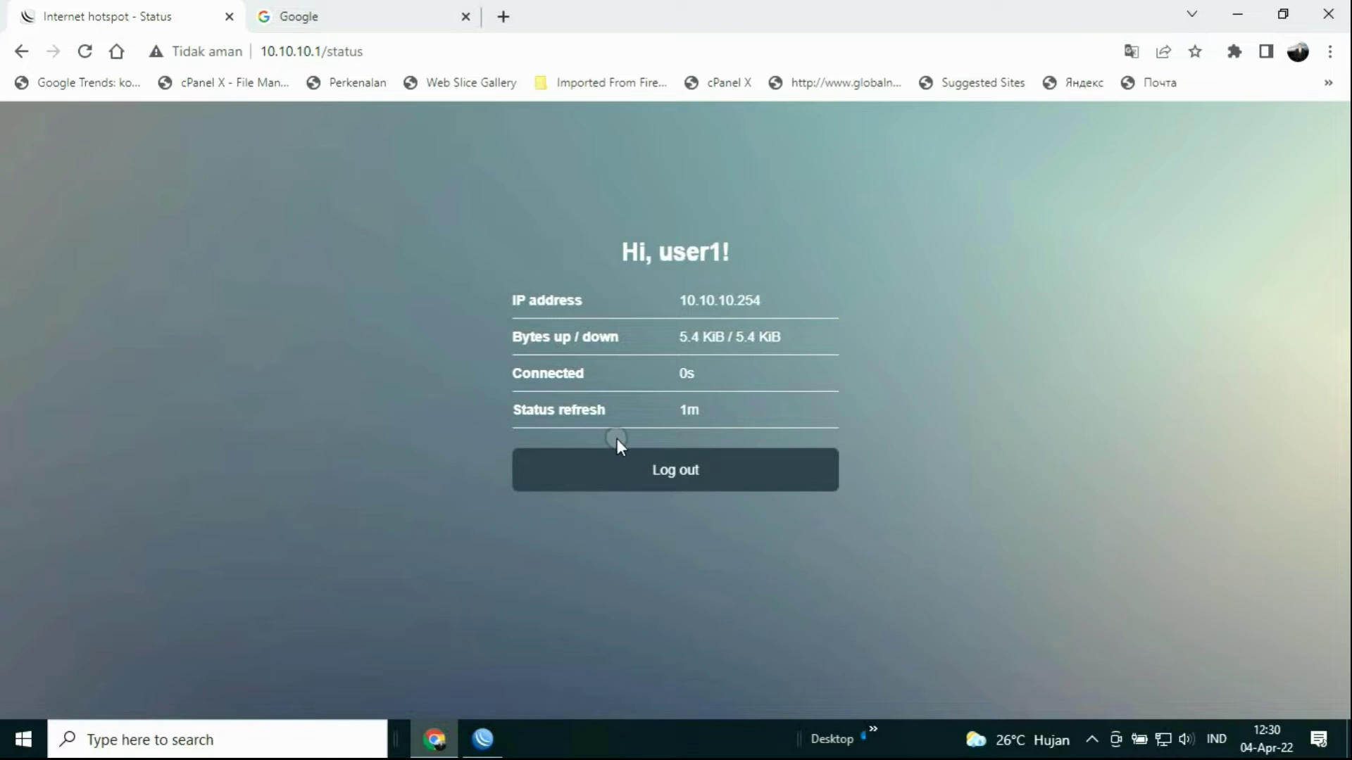
click(654, 468)
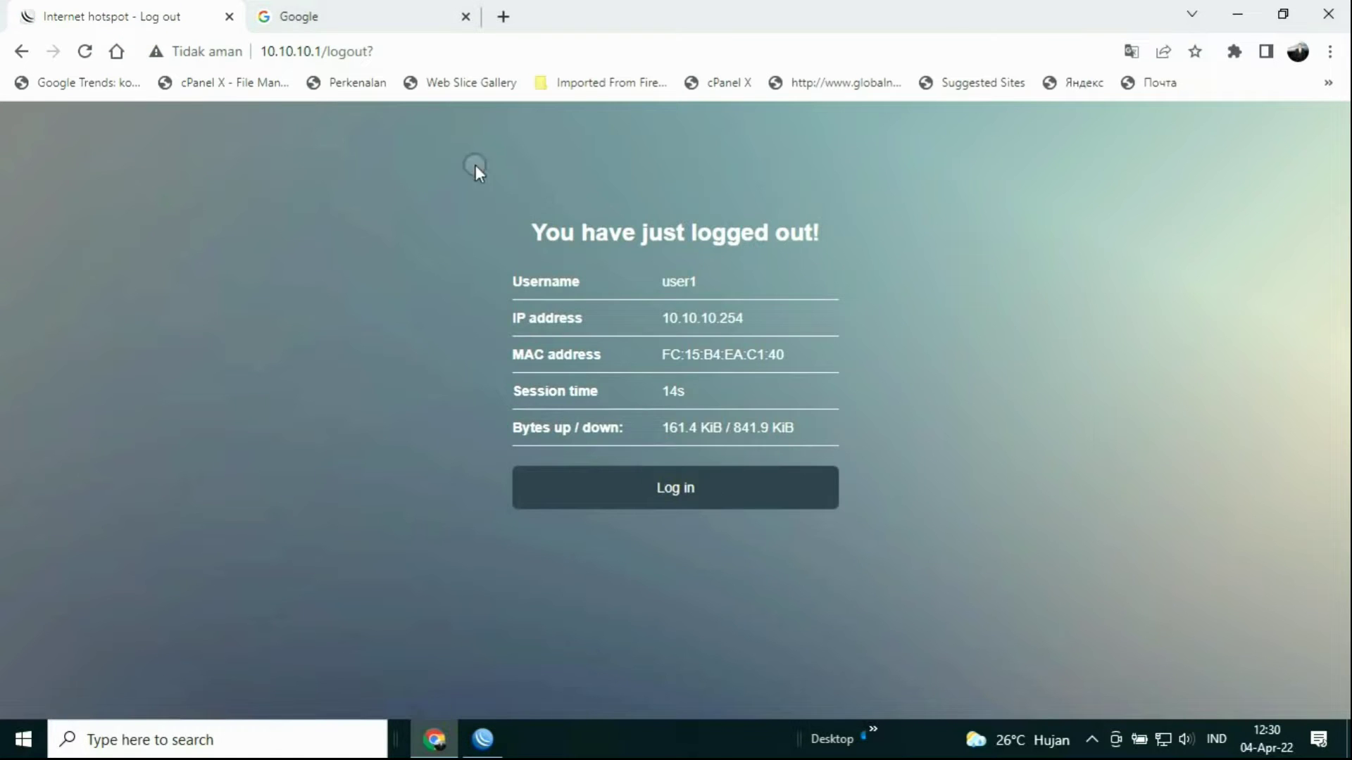
click(362, 16)
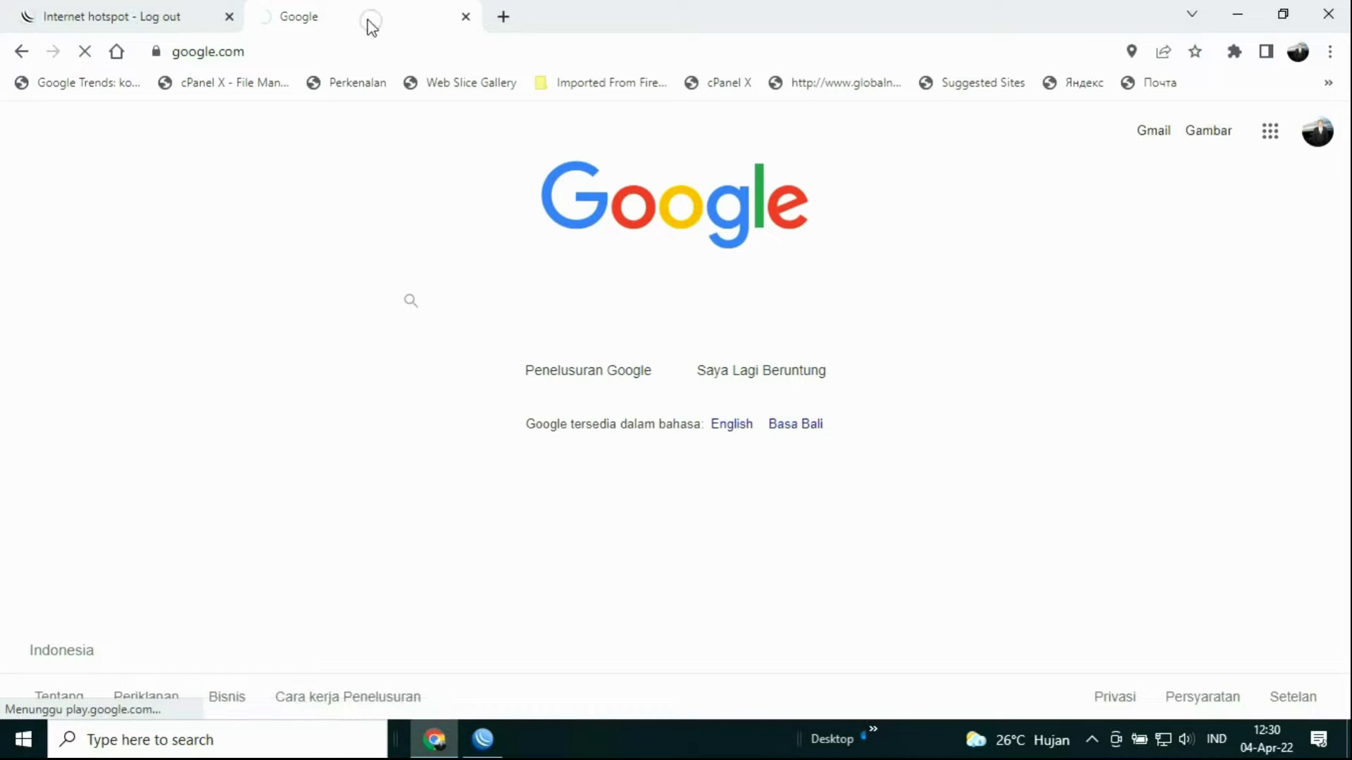
click(172, 14)
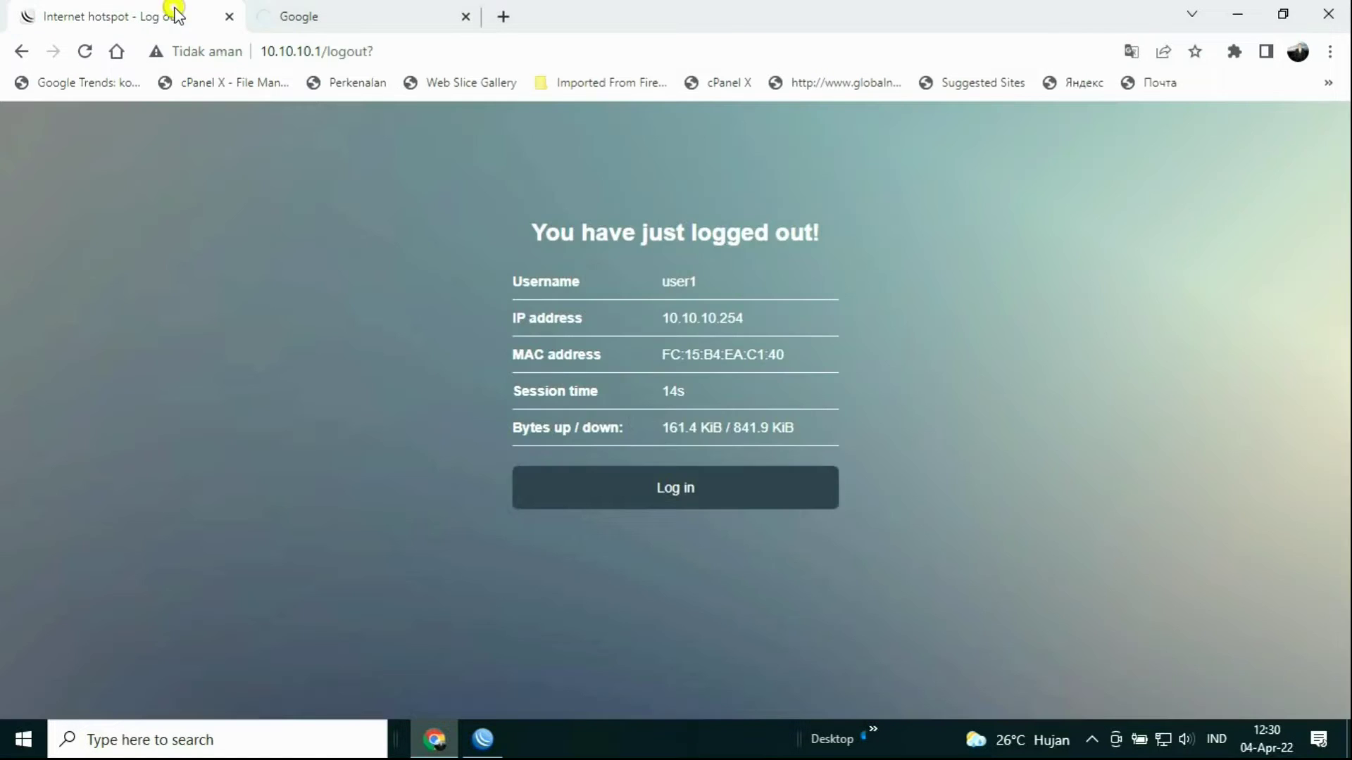
Step: Log back in, test Google Images and YouTube, then close the YouTube tab
click(674, 488)
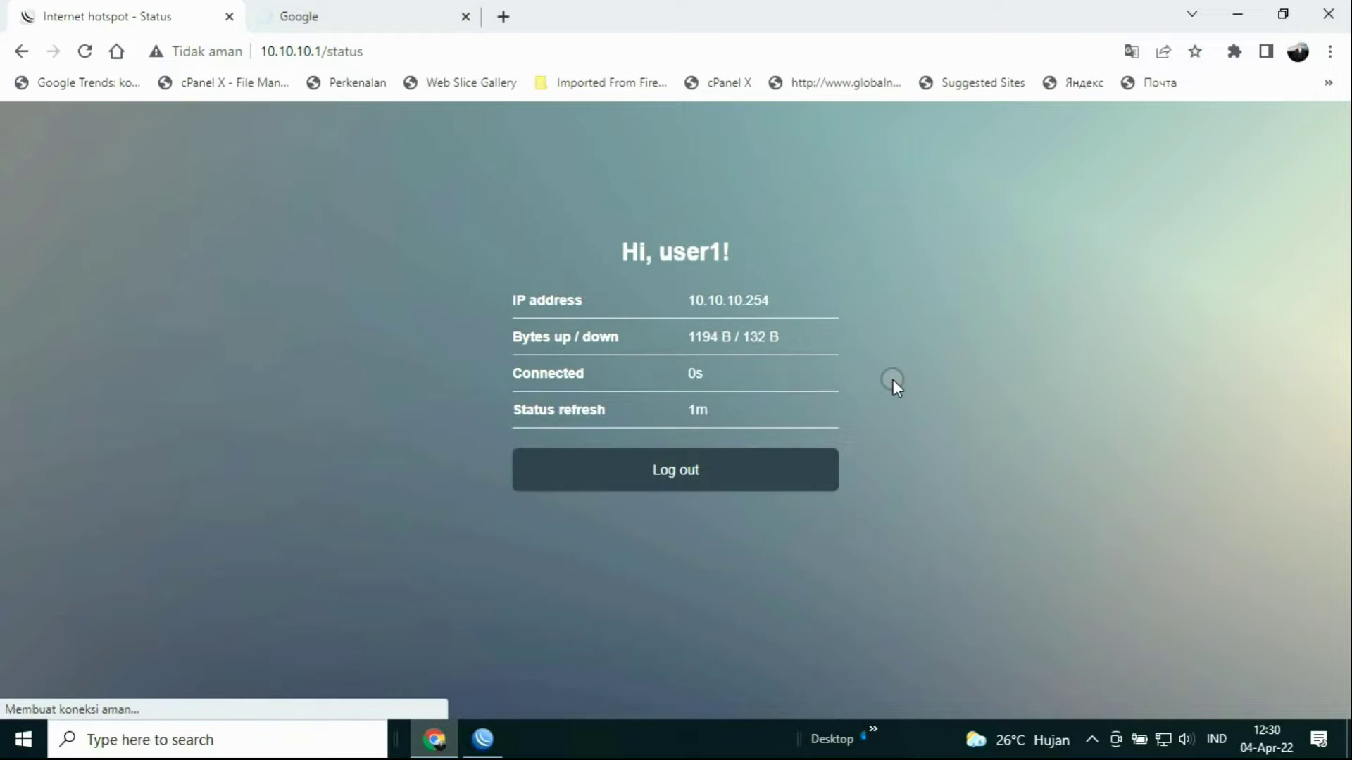
click(418, 16)
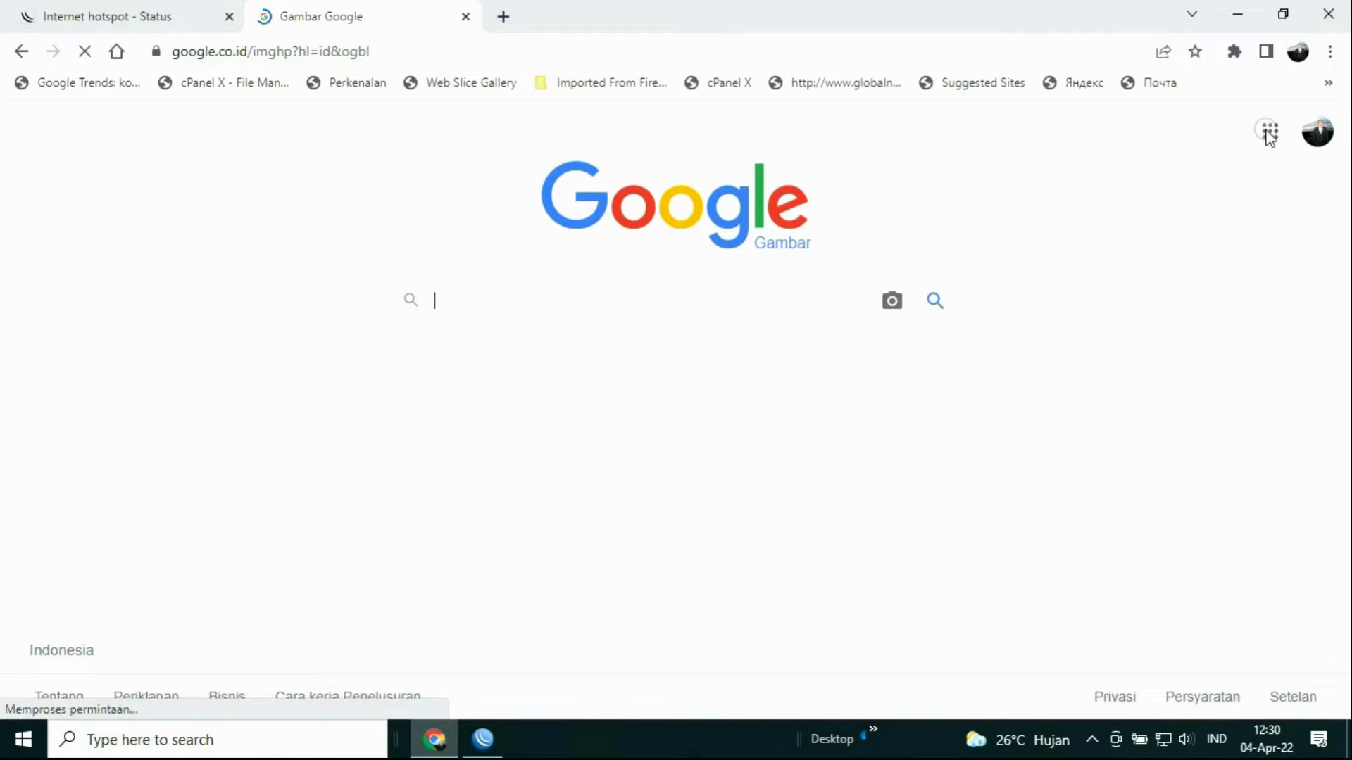
click(1270, 132)
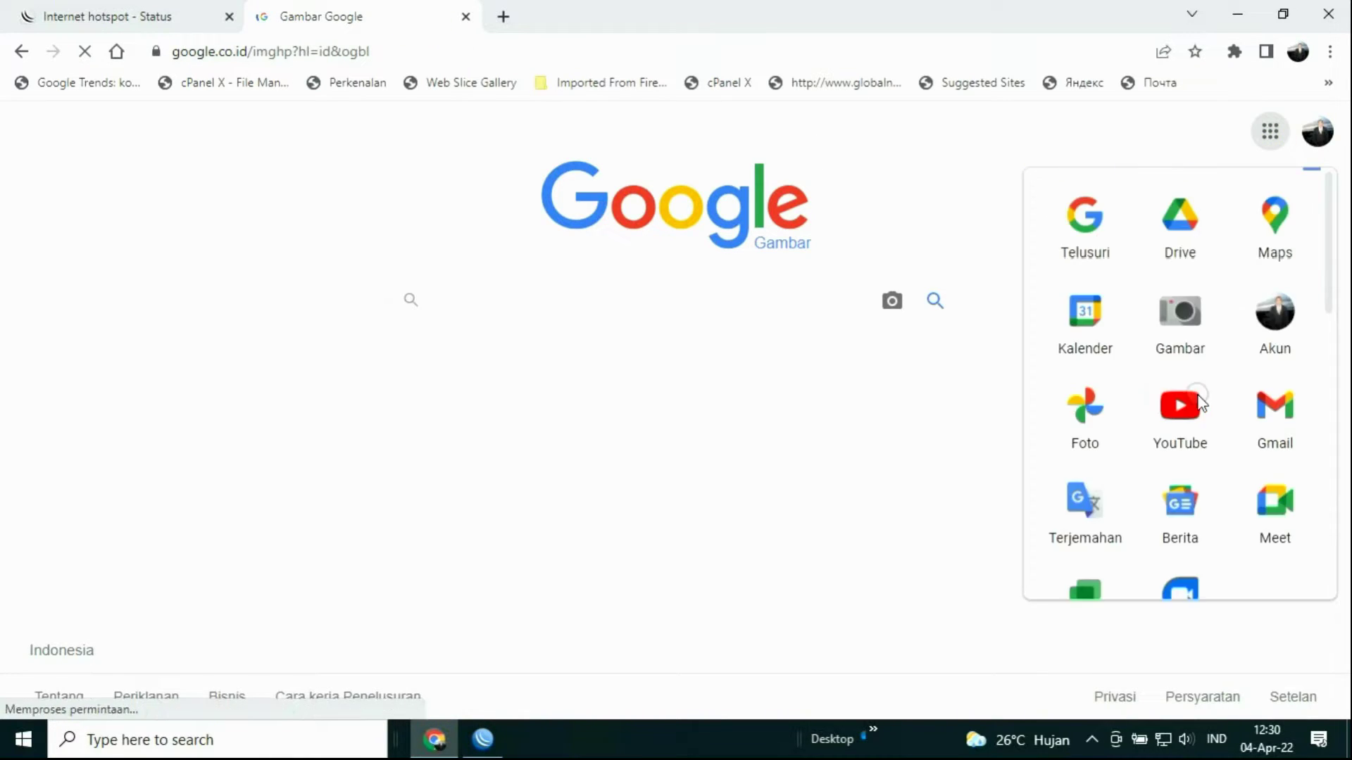
click(1196, 408)
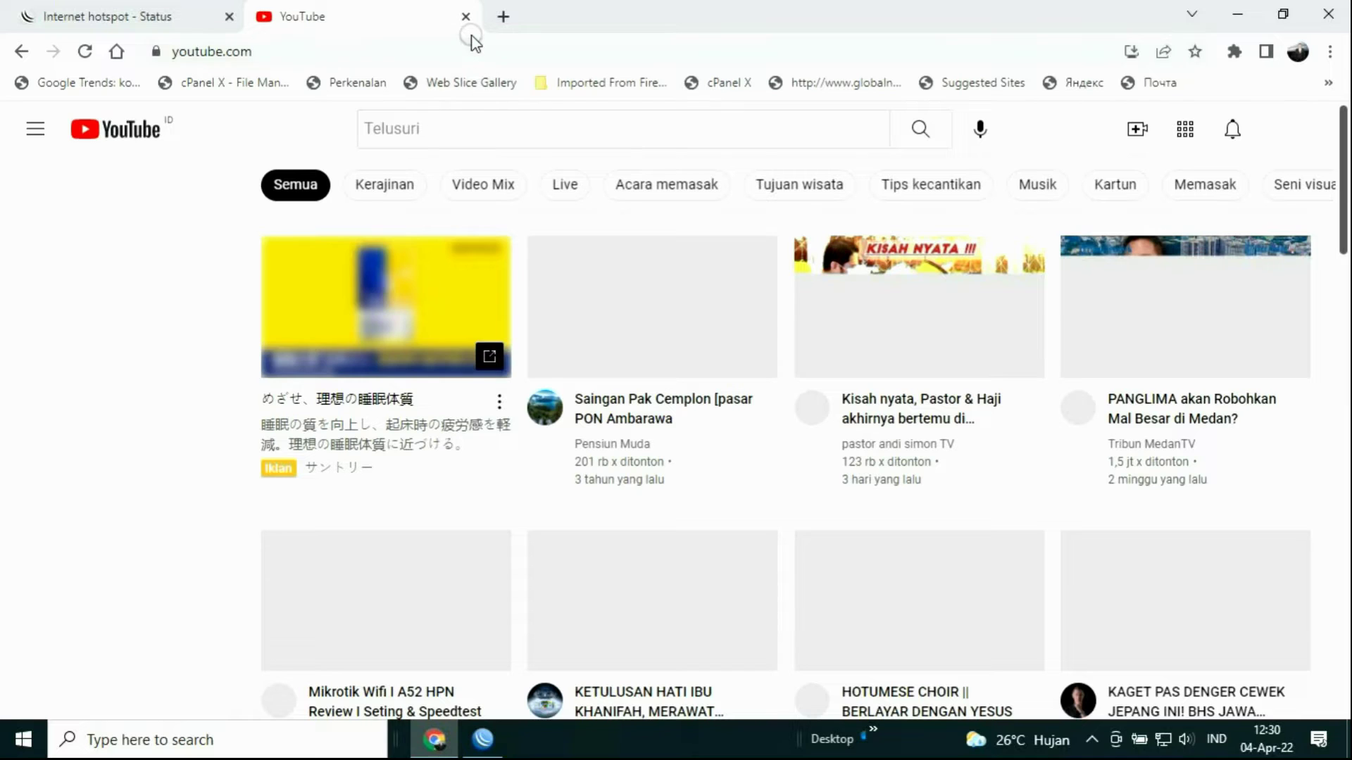
click(471, 18)
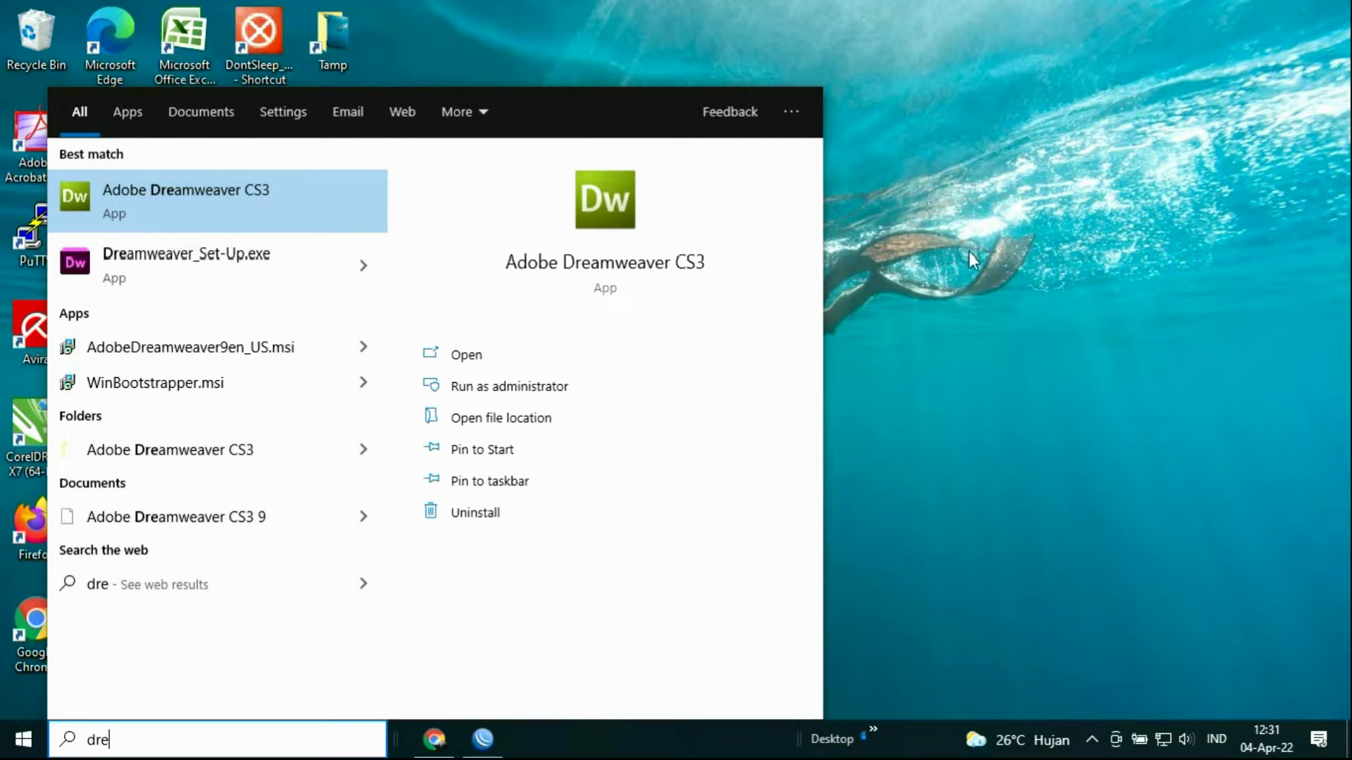
Step: Open D:\PROGRAM\MIKROTIK and select the hotspot folder among hotspot1 and hotspot2
click(689, 529)
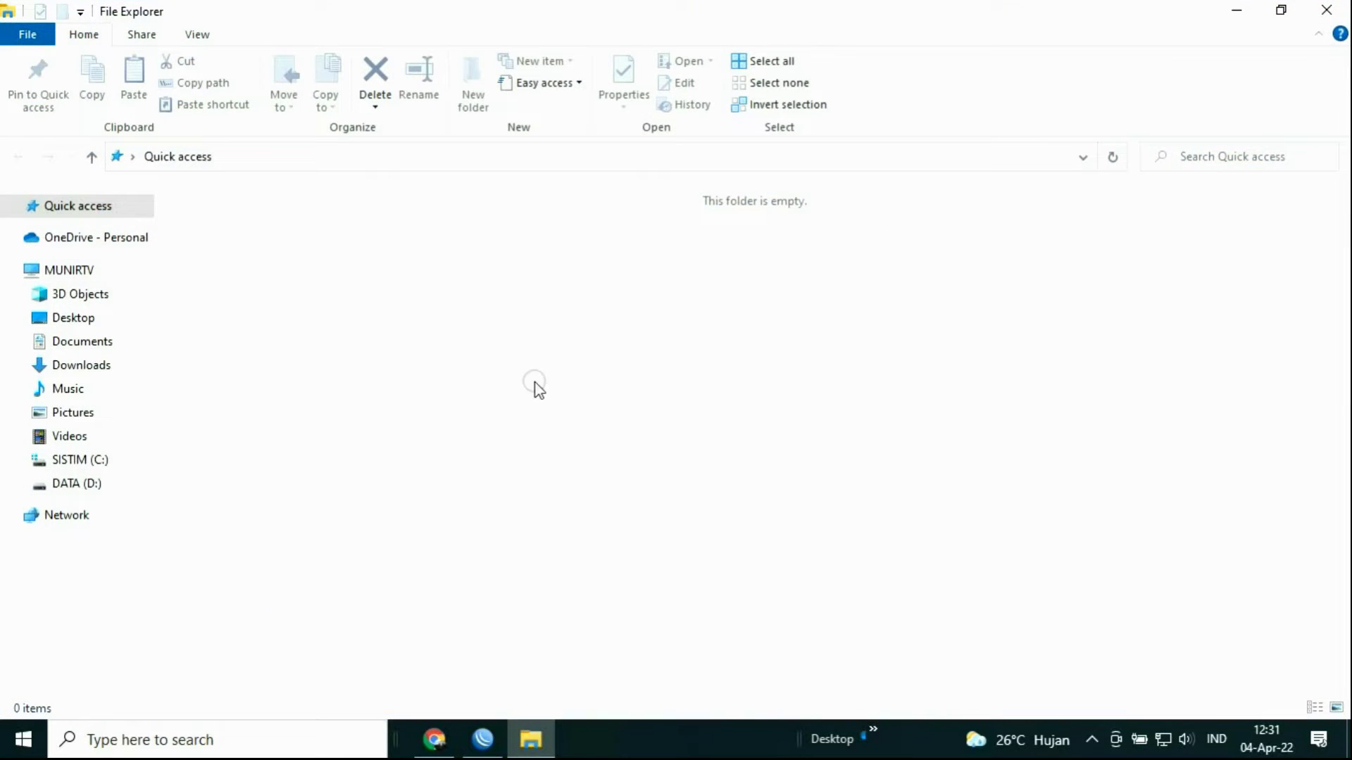
click(78, 484)
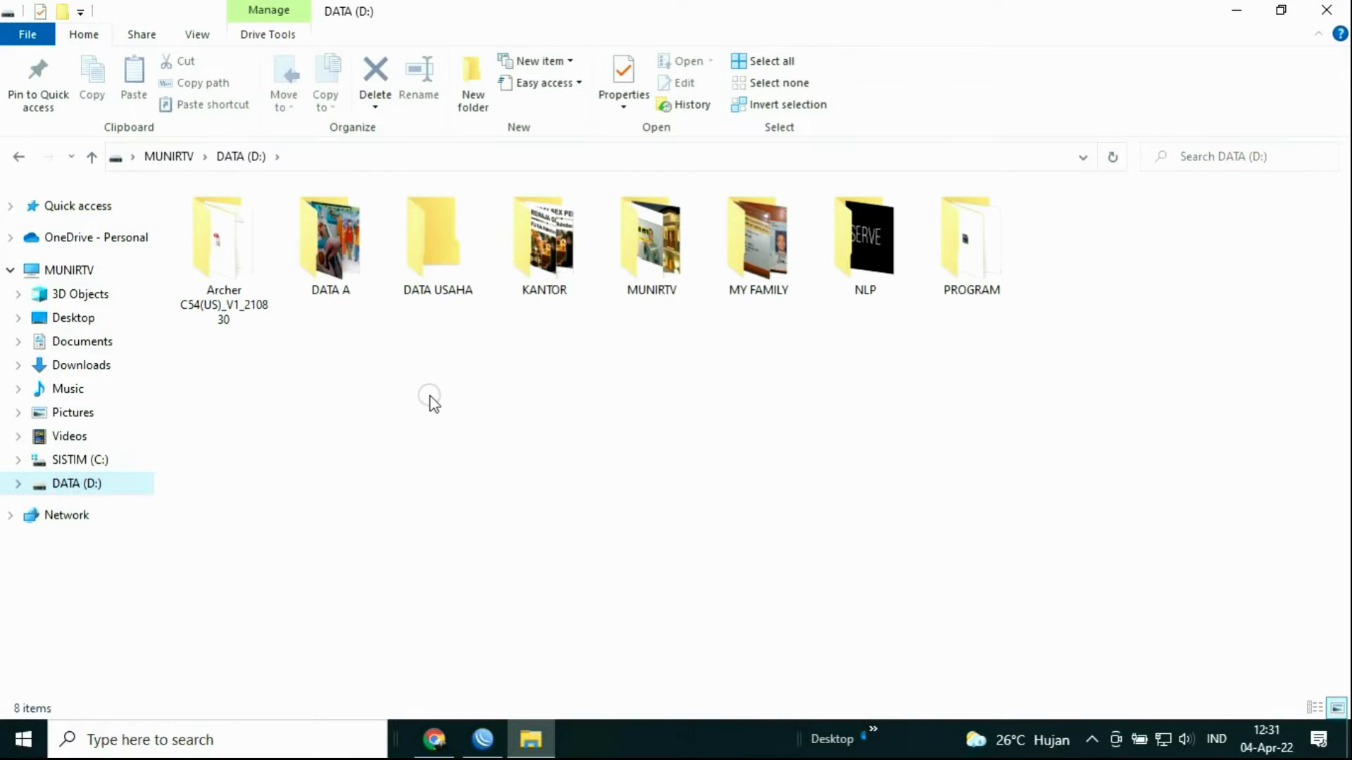
double_click(949, 244)
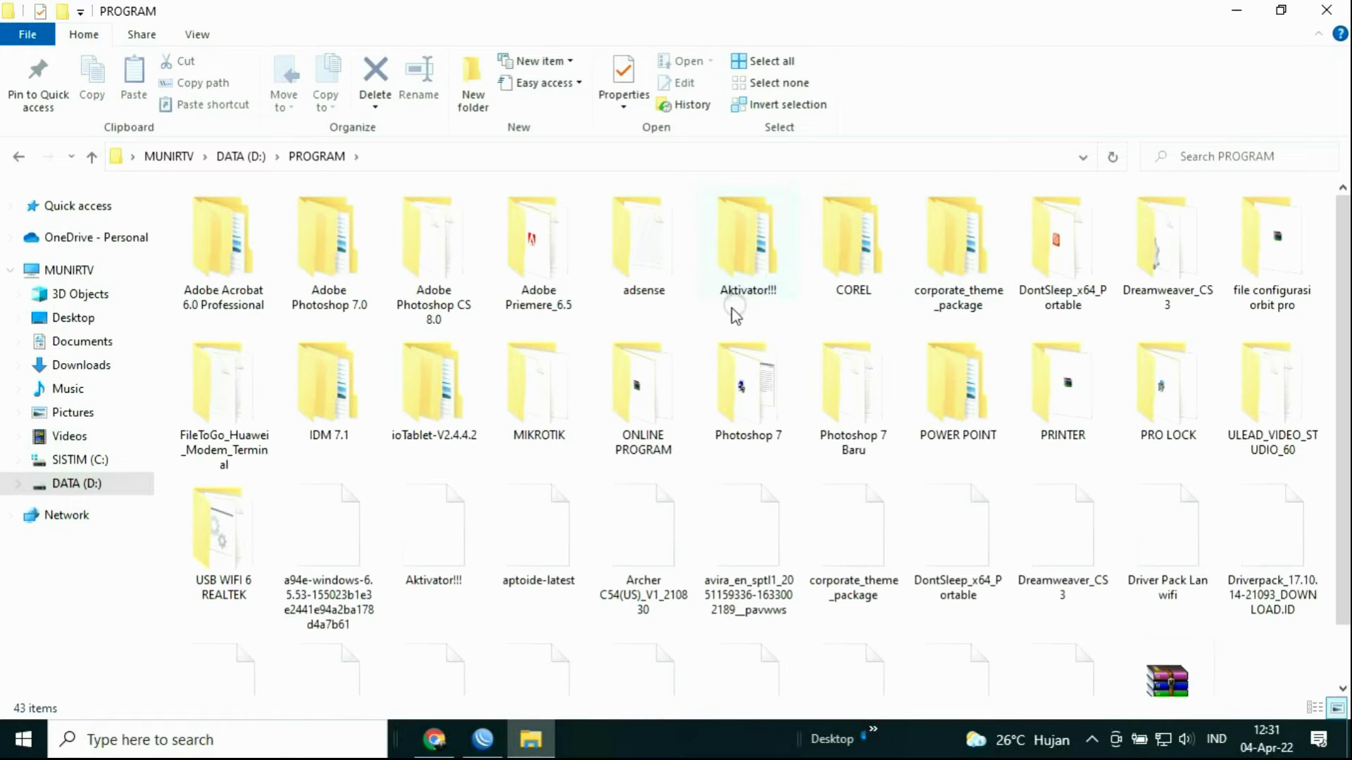
double_click(535, 390)
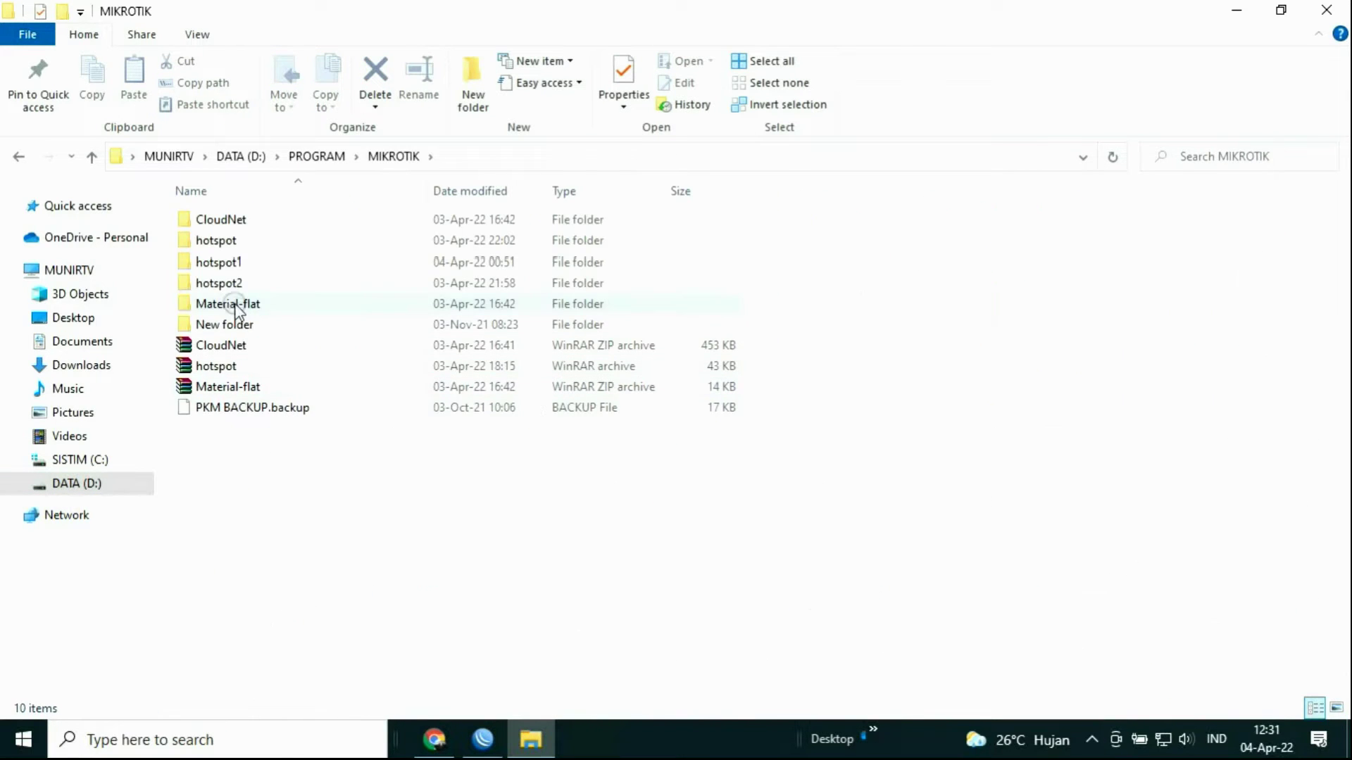
click(223, 264)
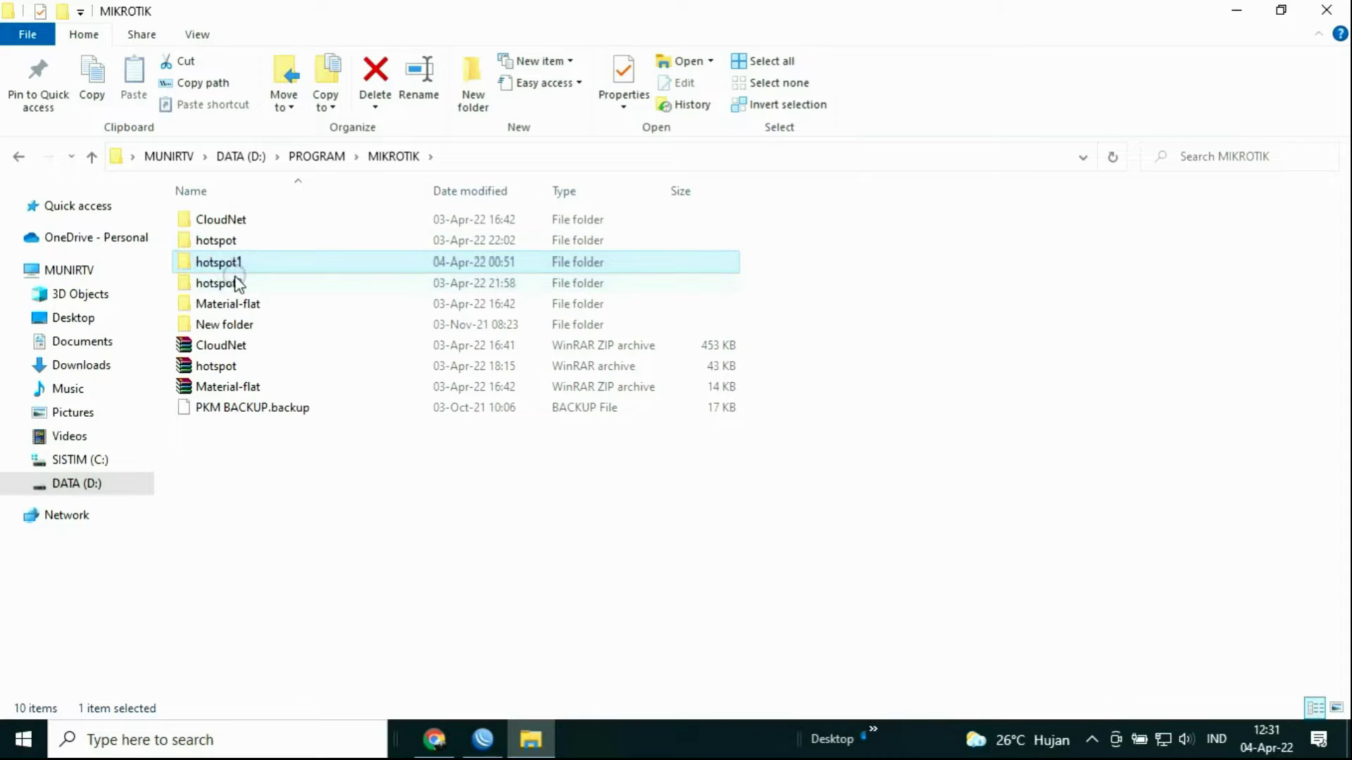
click(235, 281)
click(235, 244)
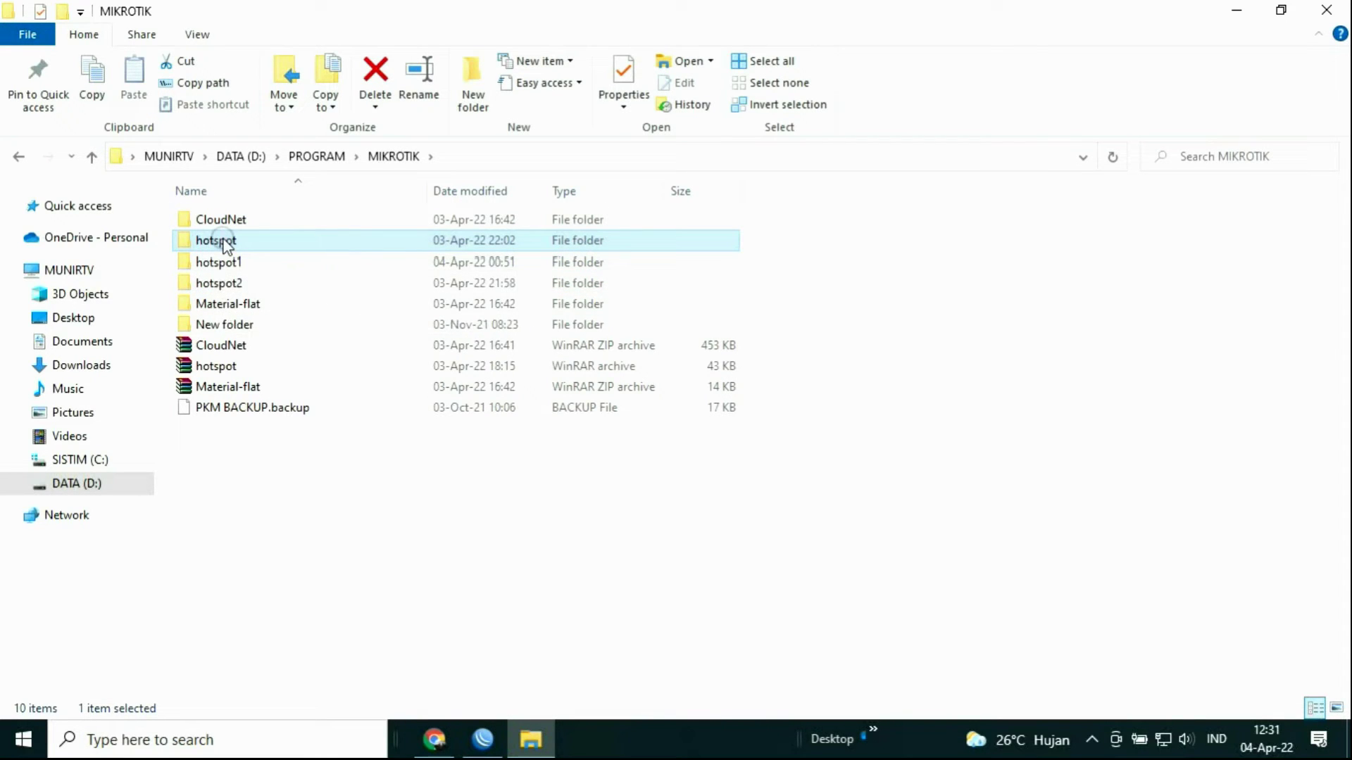
Step: Start a new Chrome window with the owner's Chrome profile
mouse_move(226, 245)
mouse_move(389, 397)
click(869, 733)
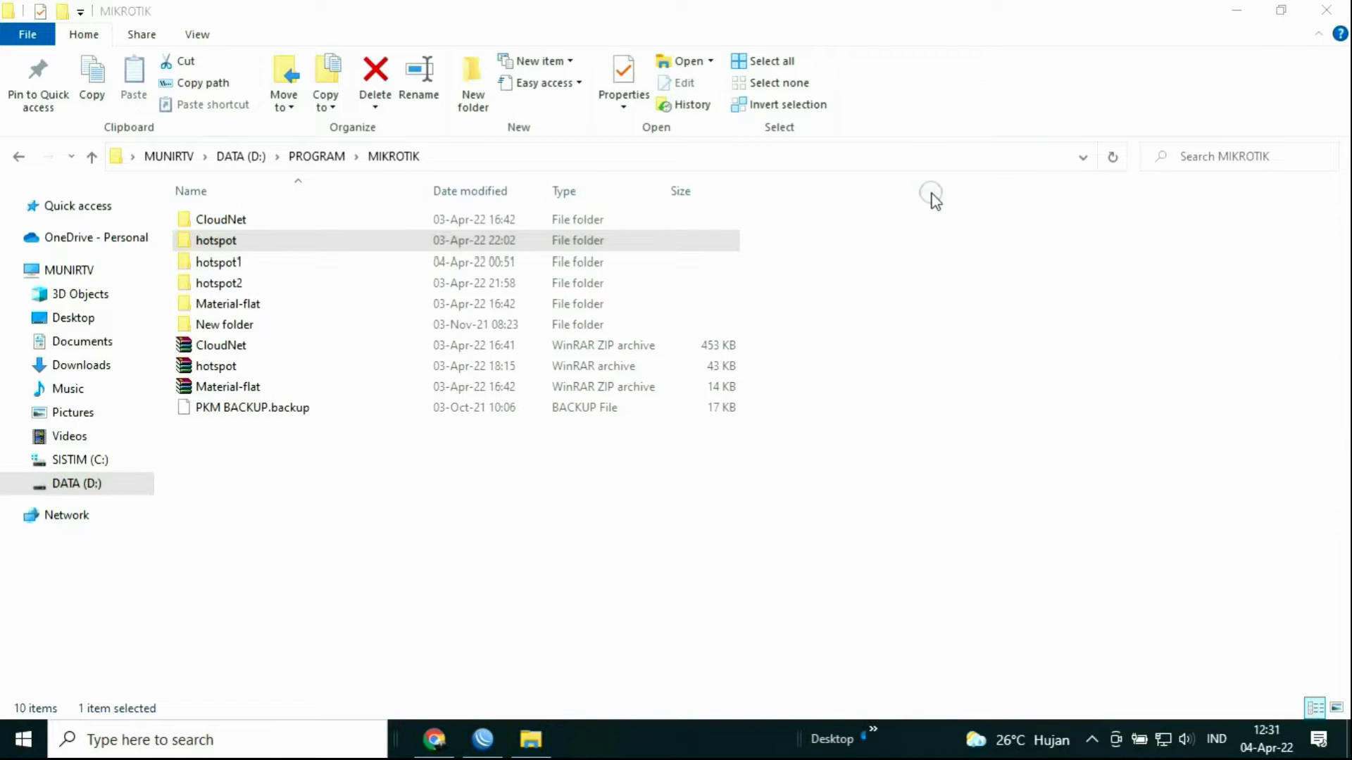
click(943, 332)
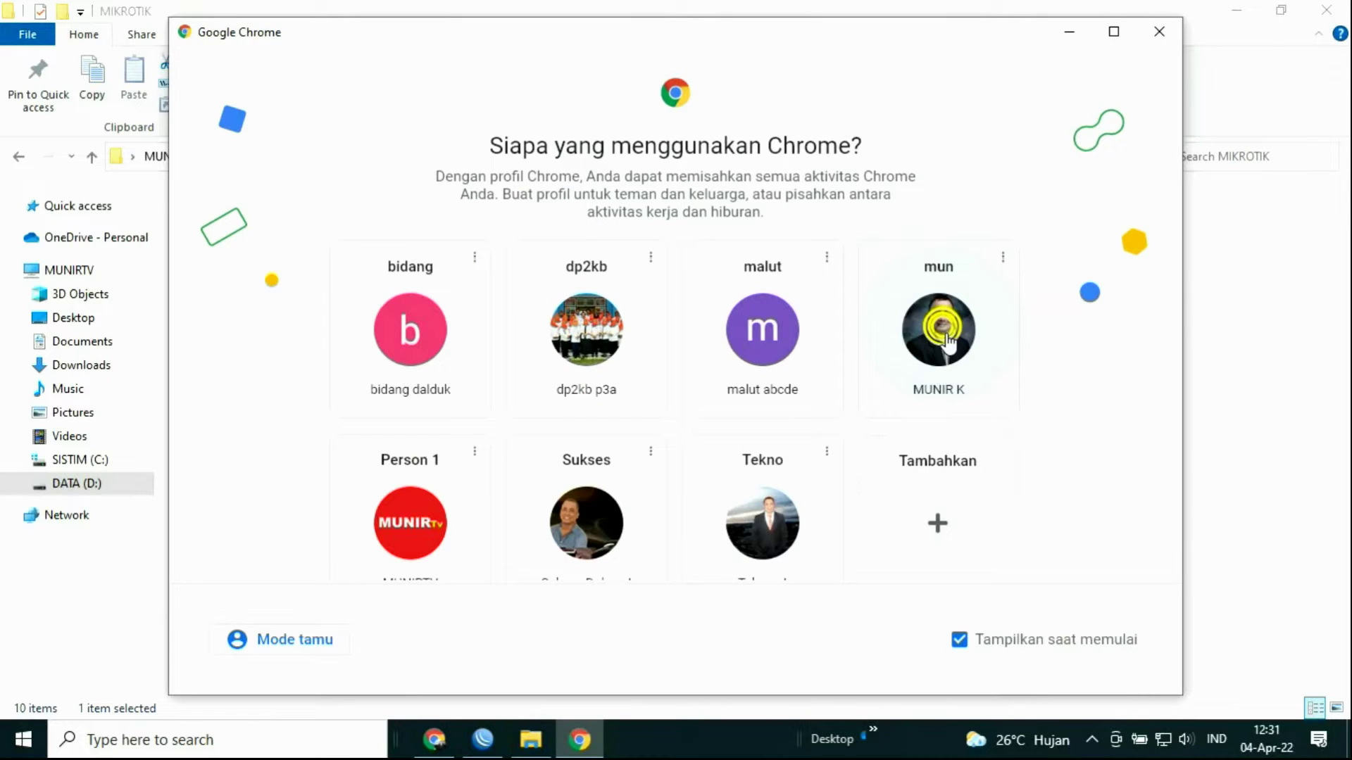
Step: Maximize Chrome and open the munirtv.com site
click(1041, 114)
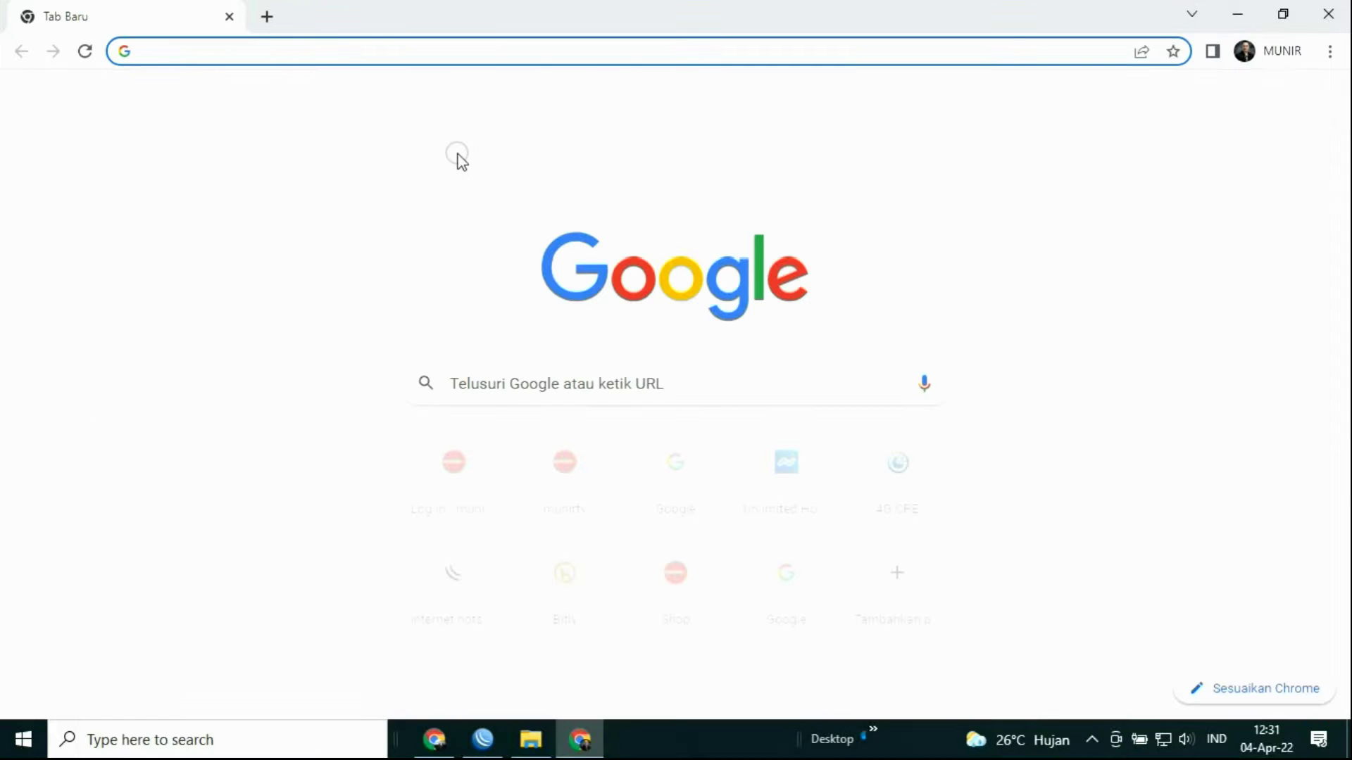
click(564, 465)
scroll(993, 323, down, 10)
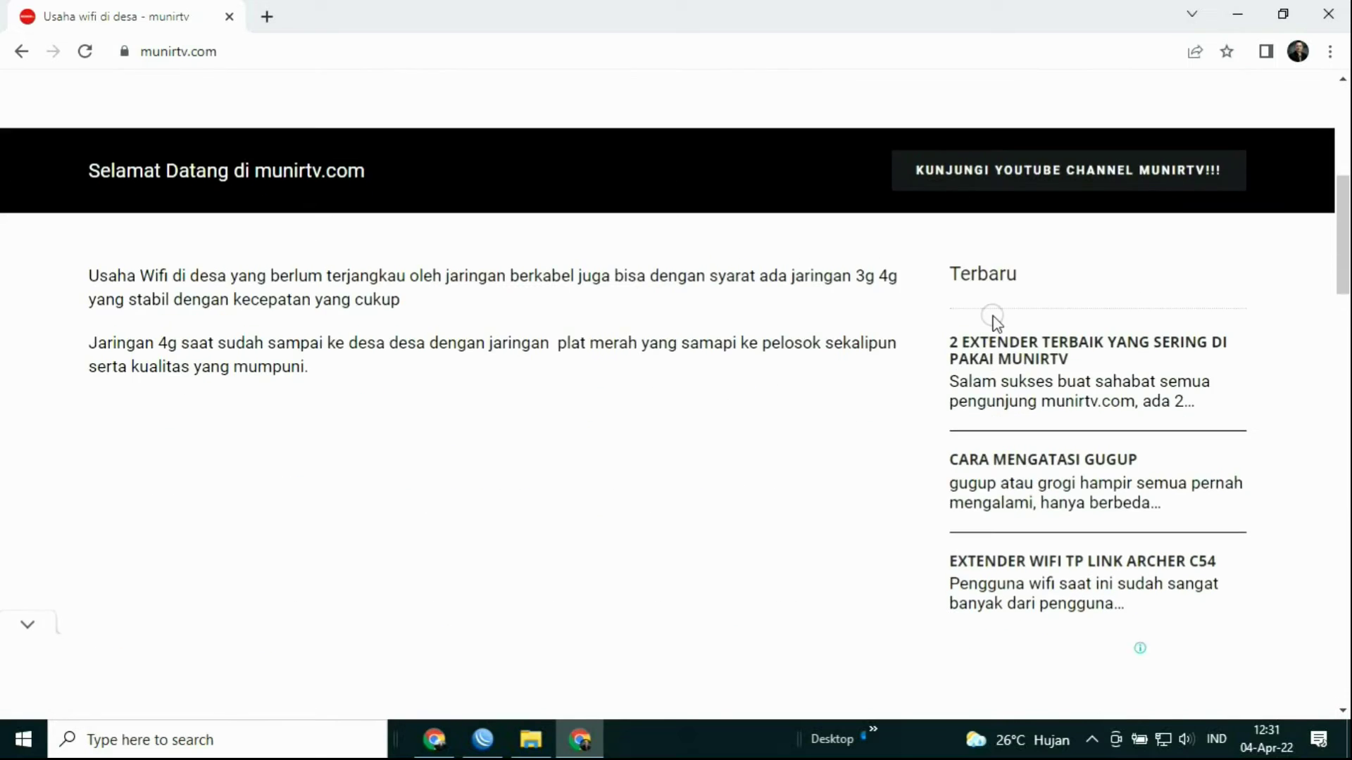
scroll(990, 325, up, 10)
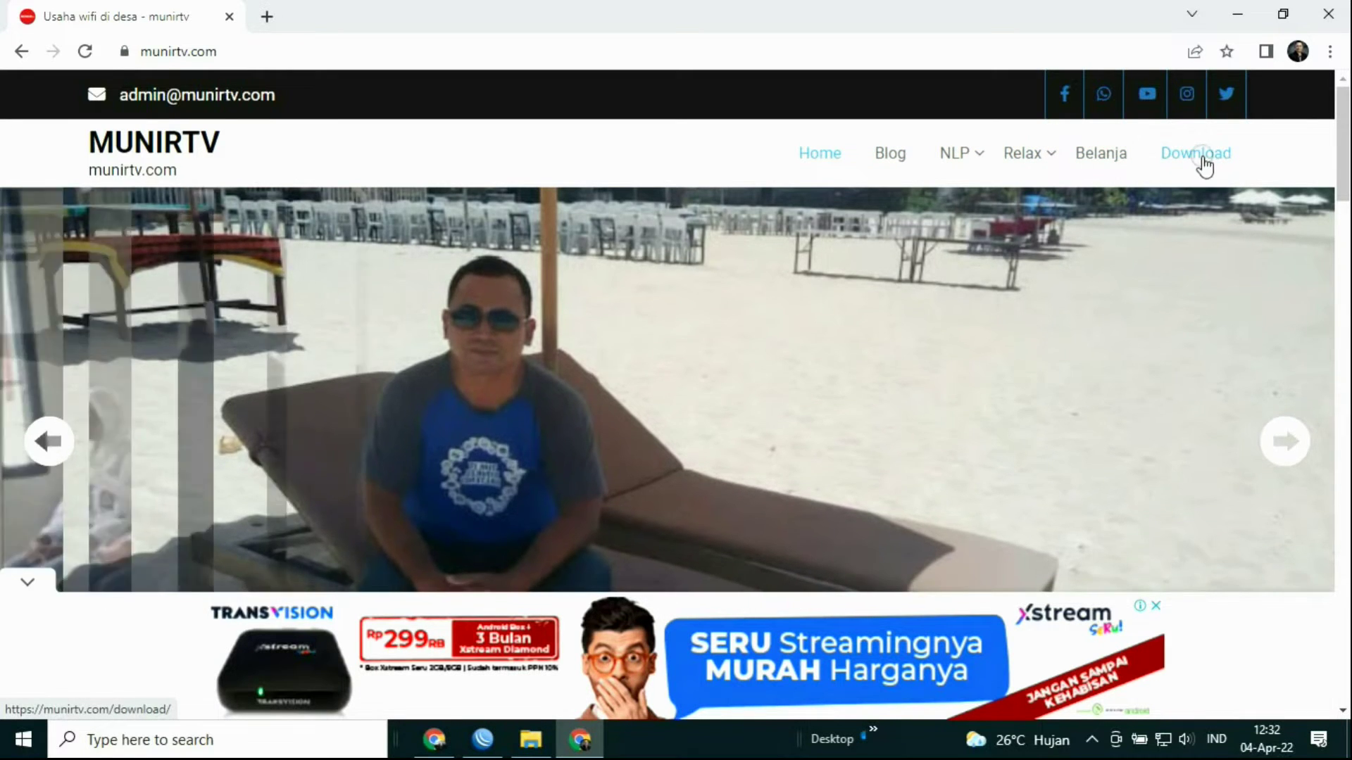
Step: Visit munirtv.com's Download page, then close it, leaving a new Google tab
click(1209, 160)
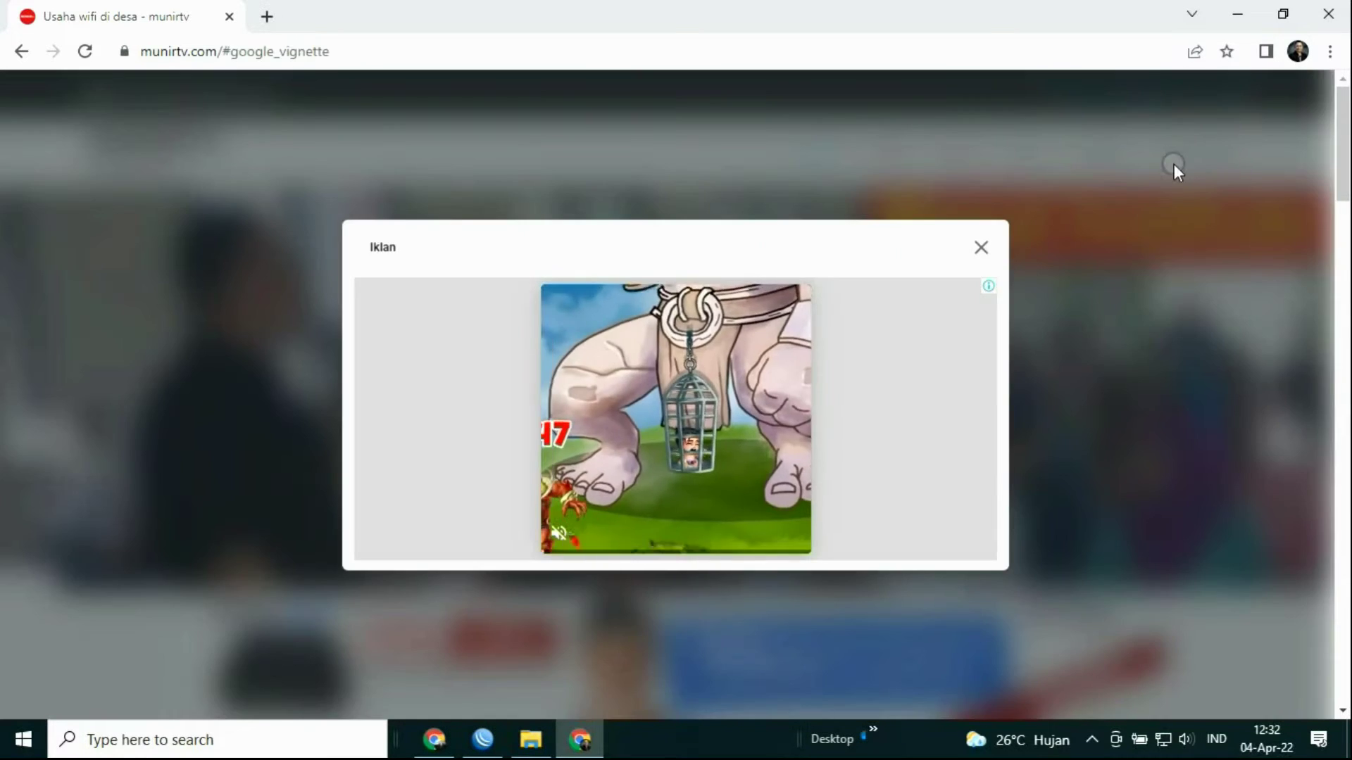
click(981, 248)
scroll(704, 310, down, 3)
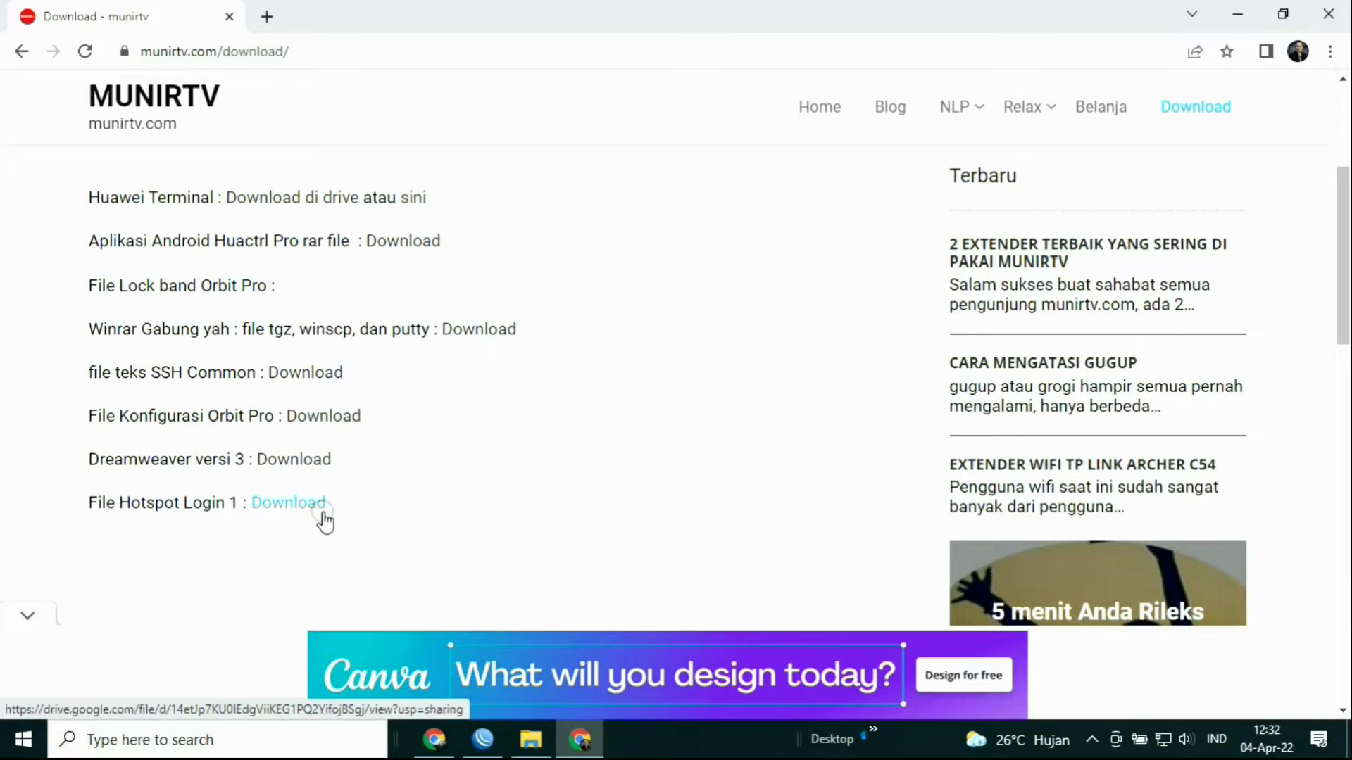
click(264, 16)
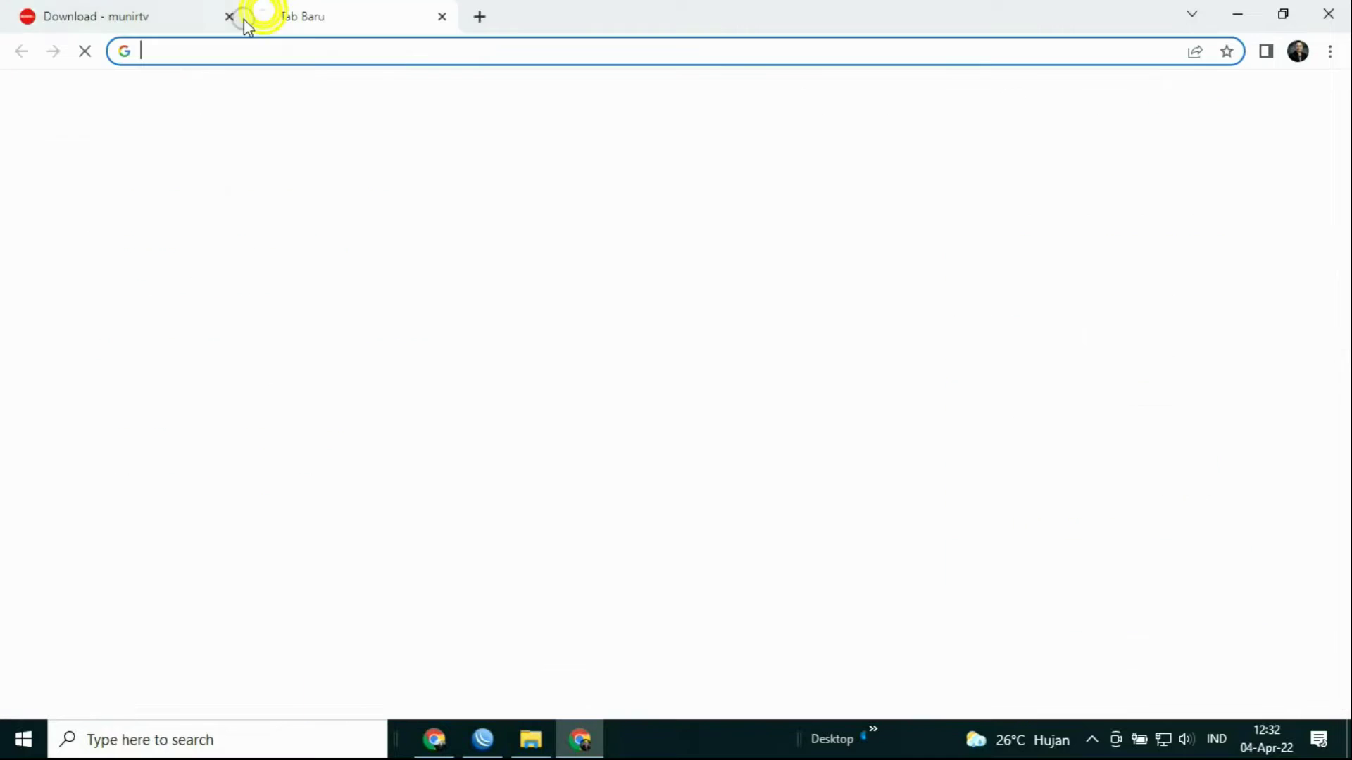
click(231, 15)
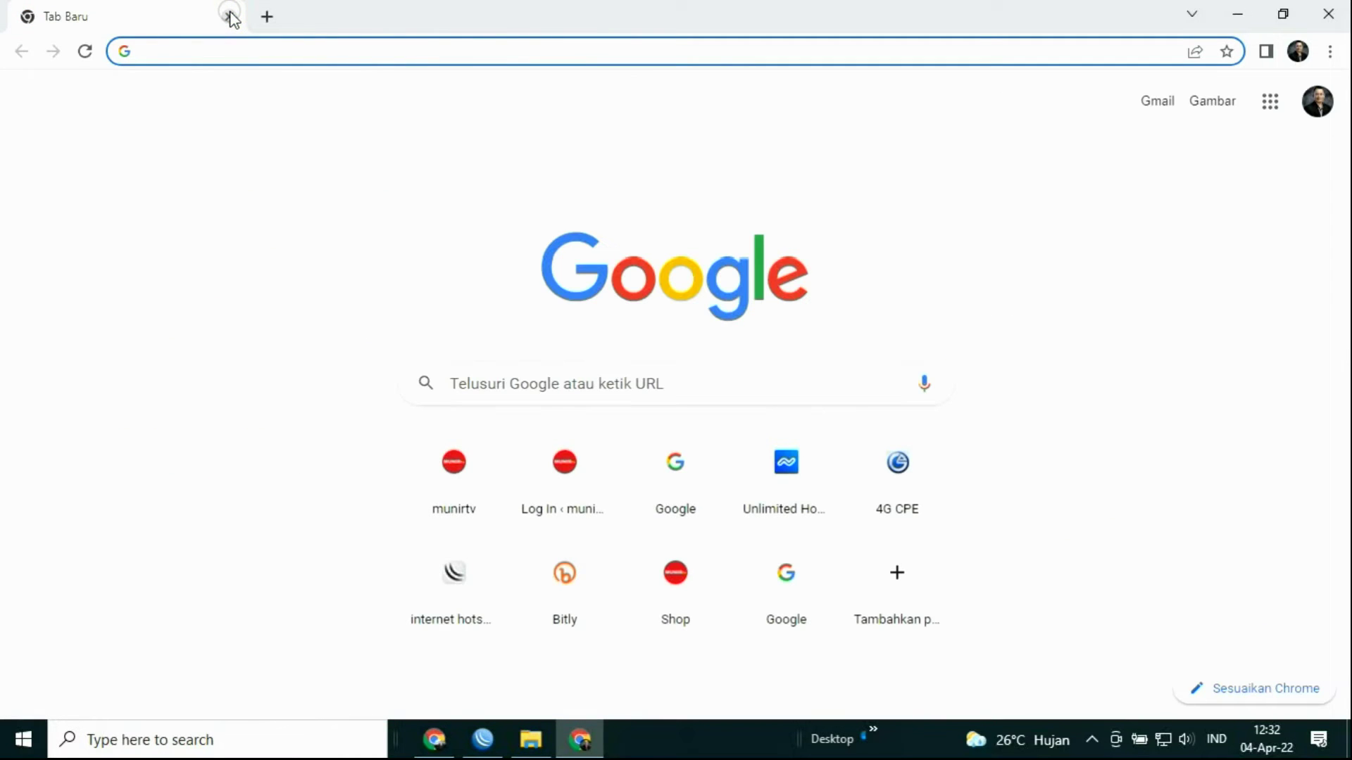
Step: Close the Chrome window so the Windows desktop shows
click(1329, 14)
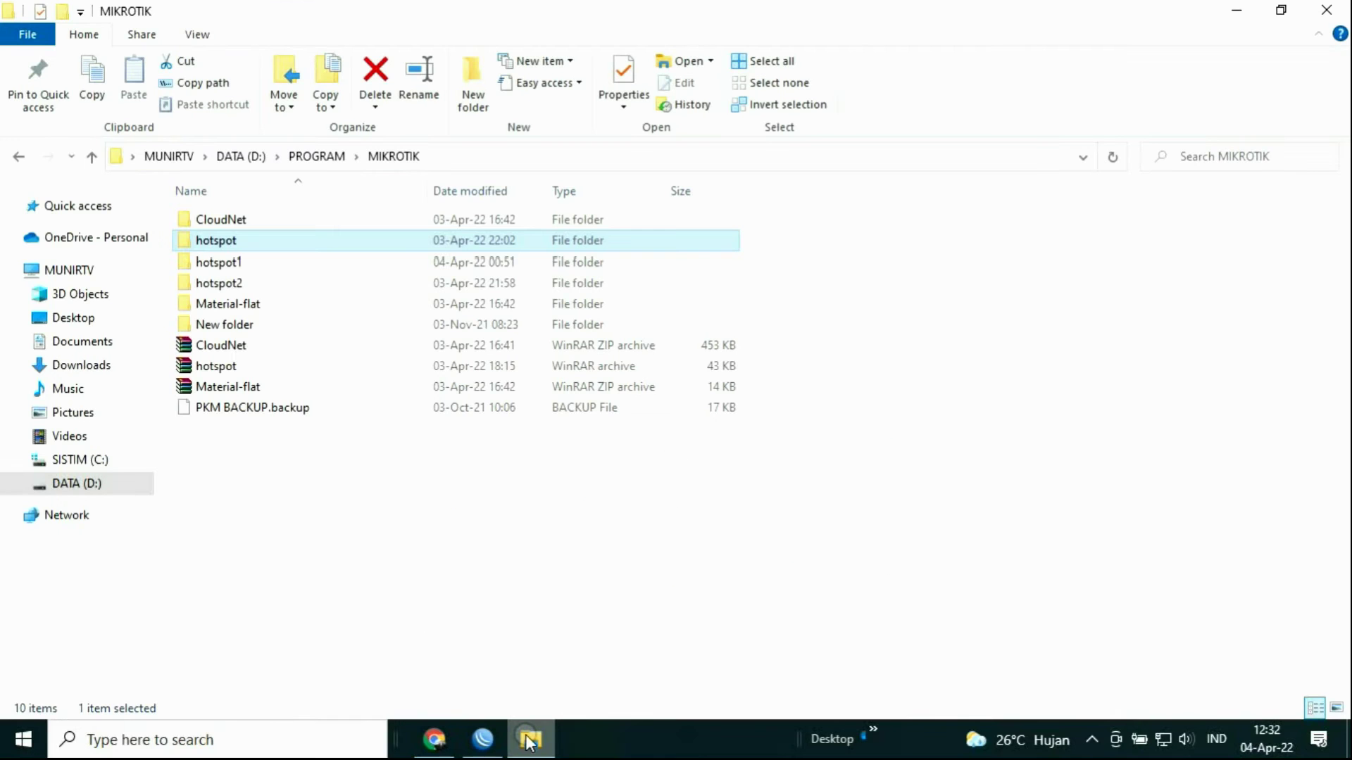
mouse_move(471, 746)
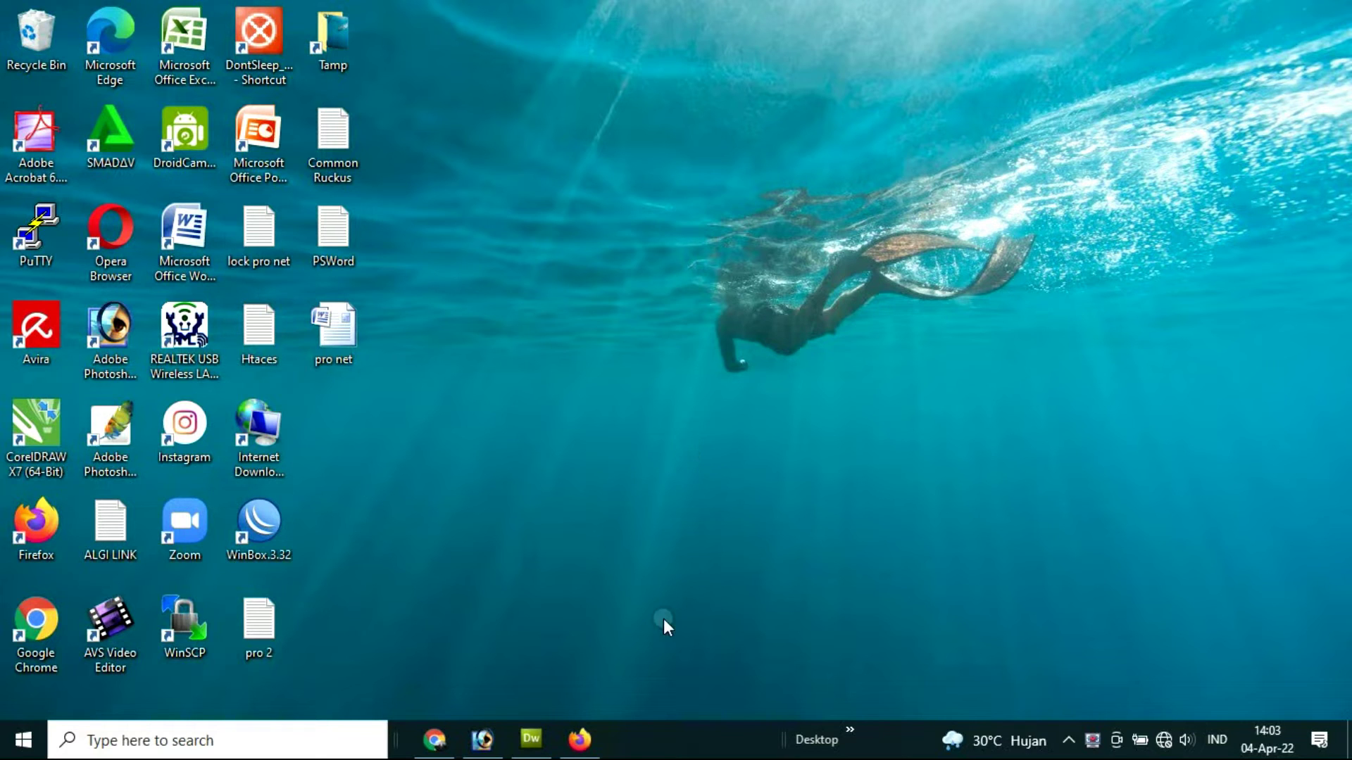
Step: Bring up and hide Dreamweaver, then maximize File Explorer
click(532, 745)
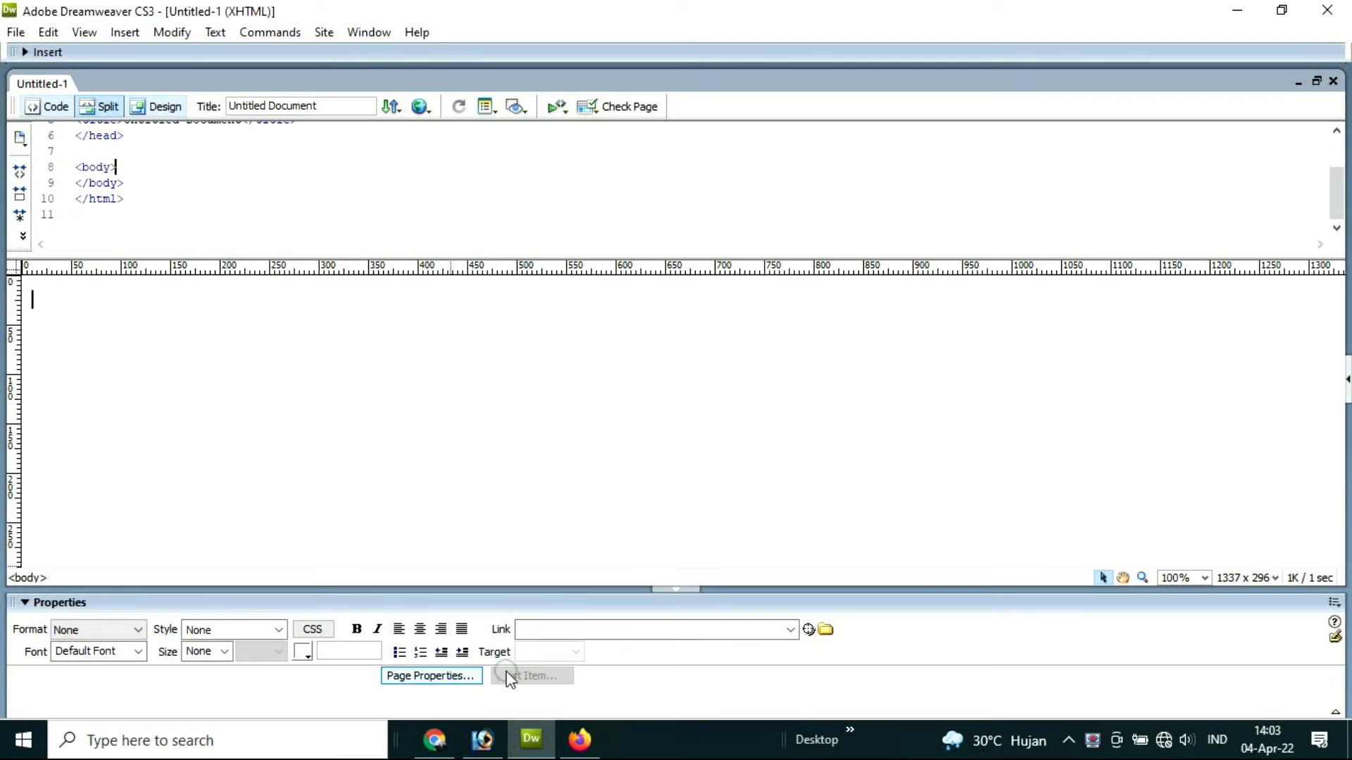
click(533, 739)
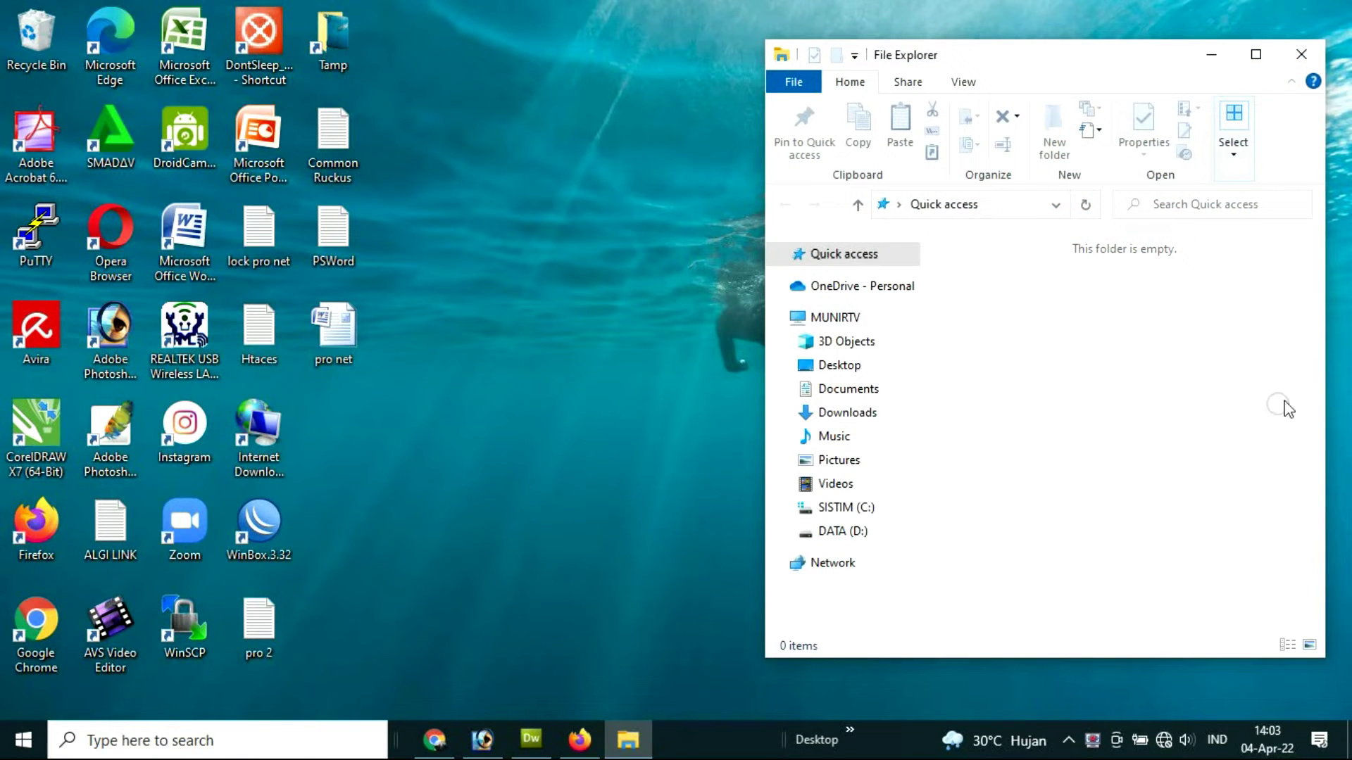
click(1255, 54)
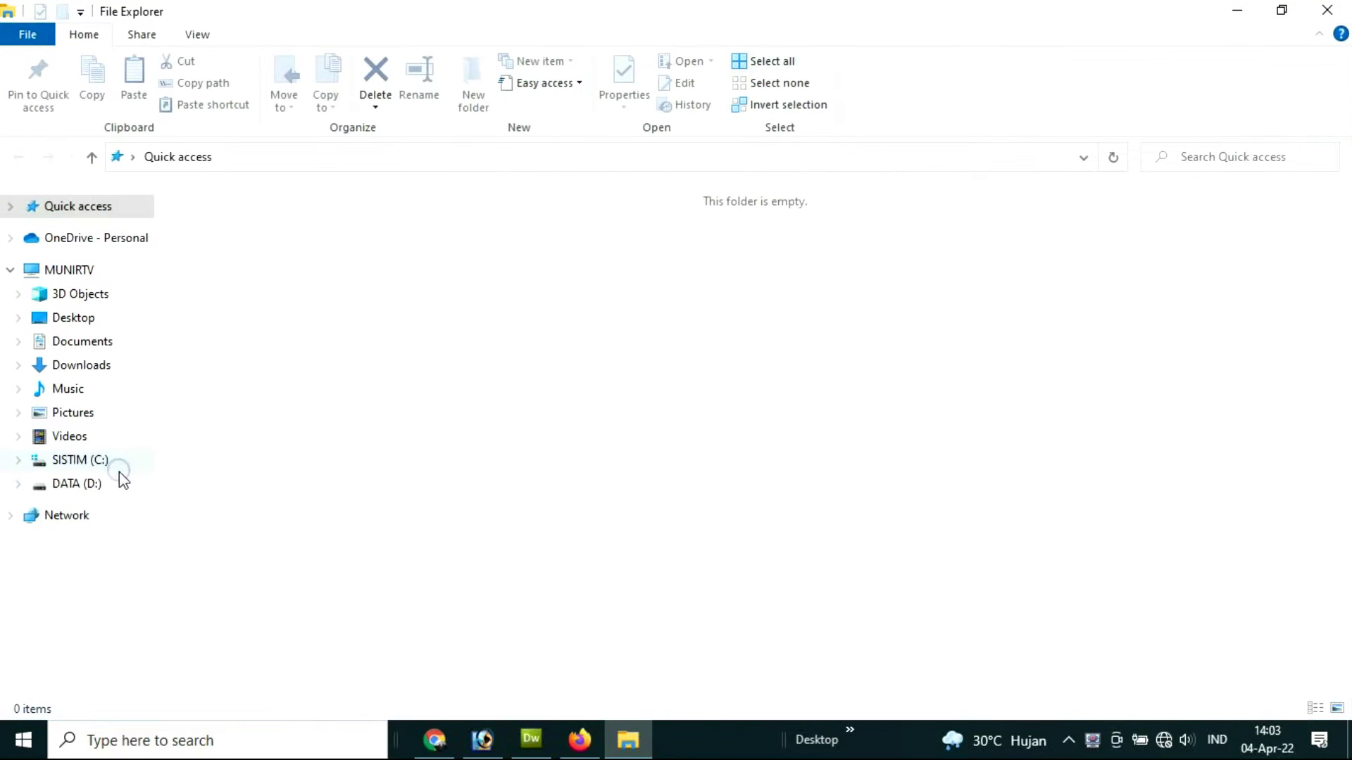
Step: Open DATA (D:) > MIKROTIK, select hotspot new, and show the Wi-Fi network list
click(105, 483)
click(851, 372)
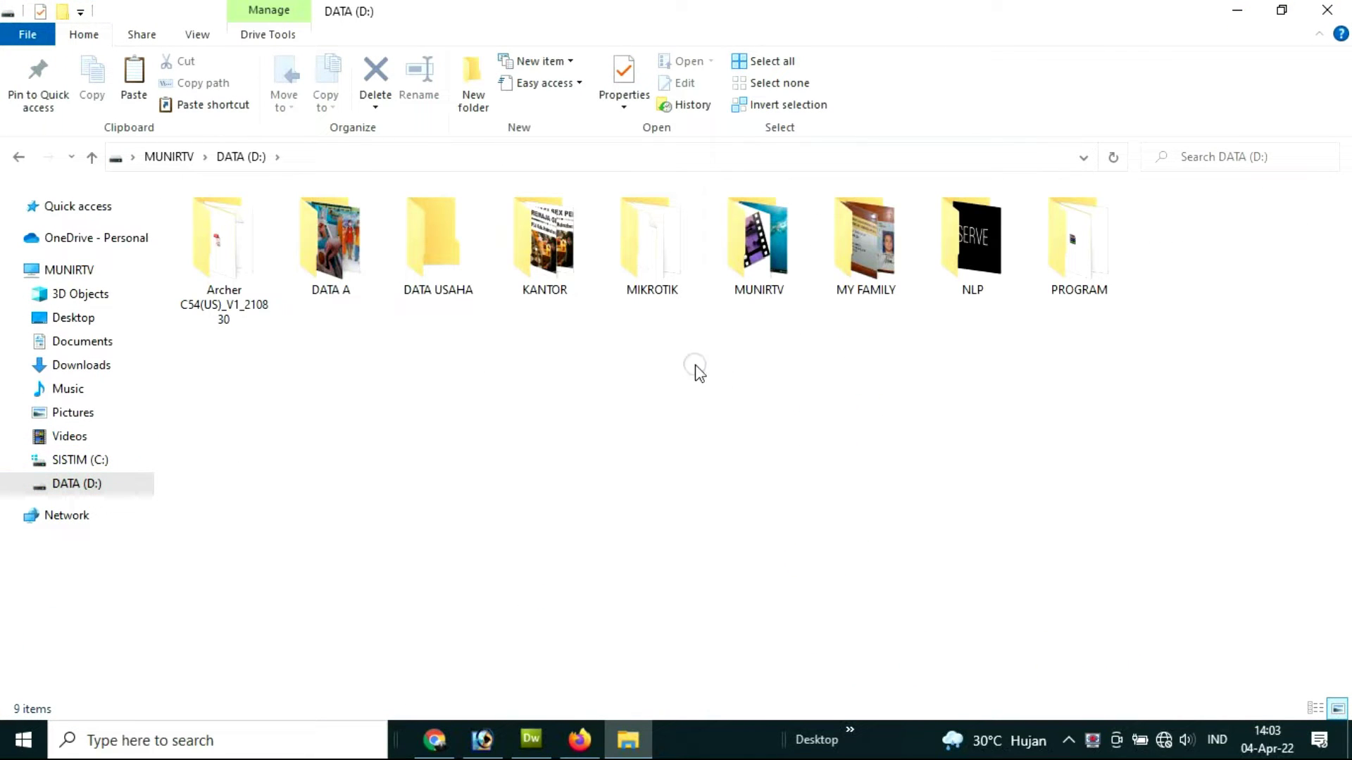
double_click(657, 249)
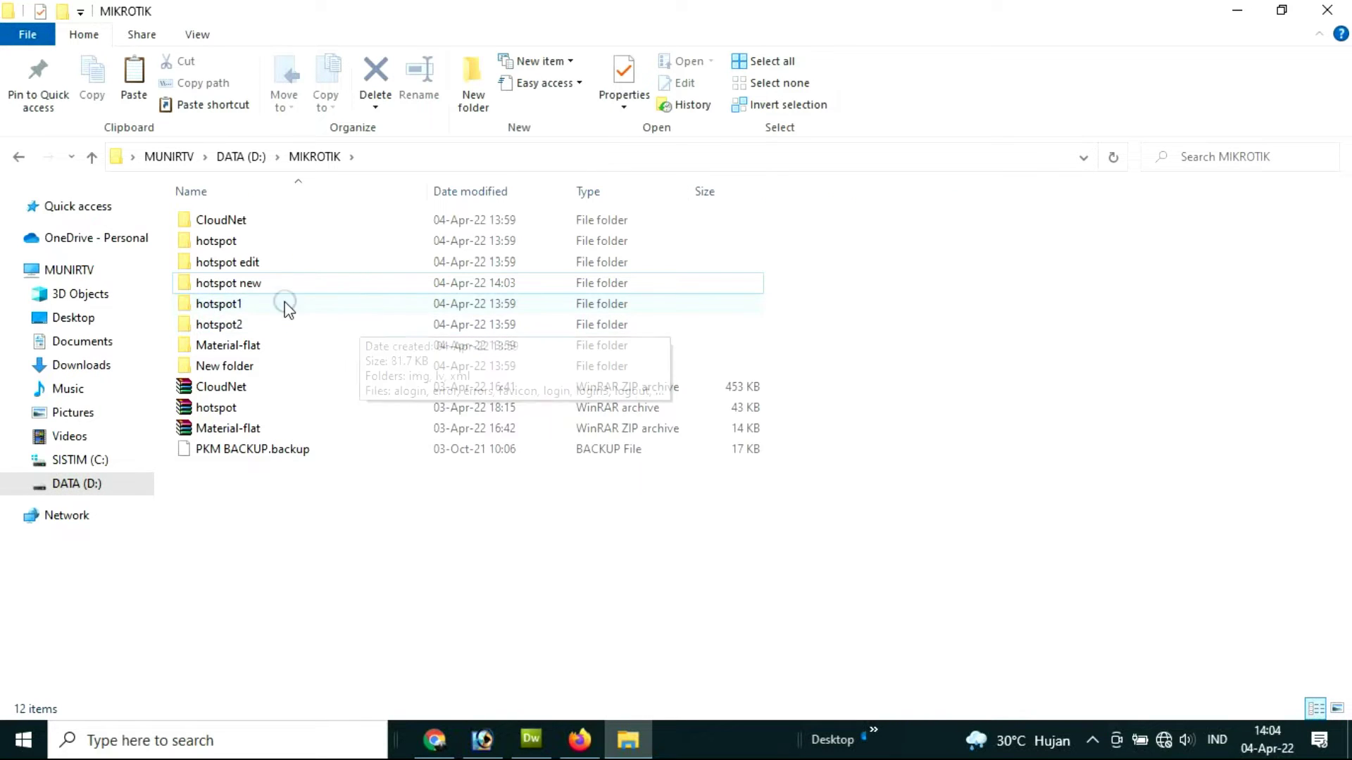
click(250, 283)
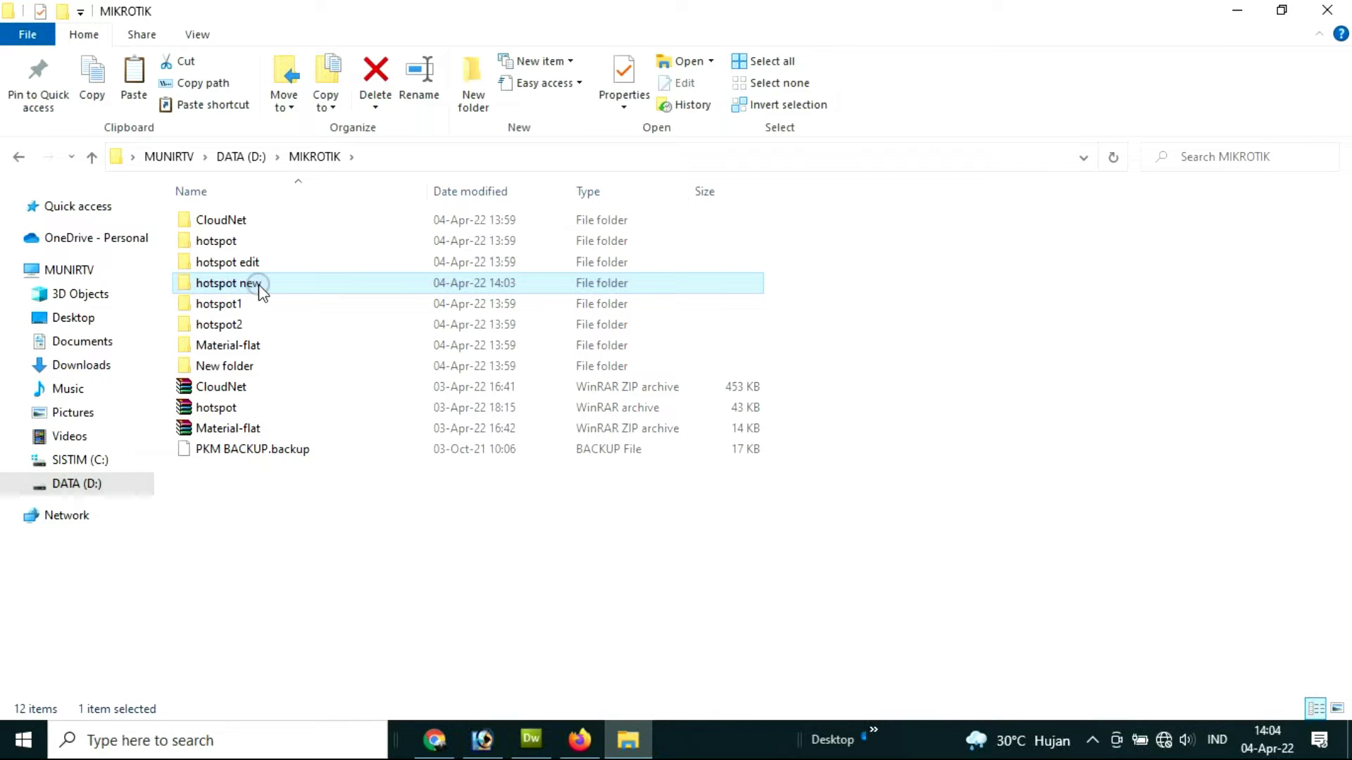
mouse_move(259, 284)
click(1164, 739)
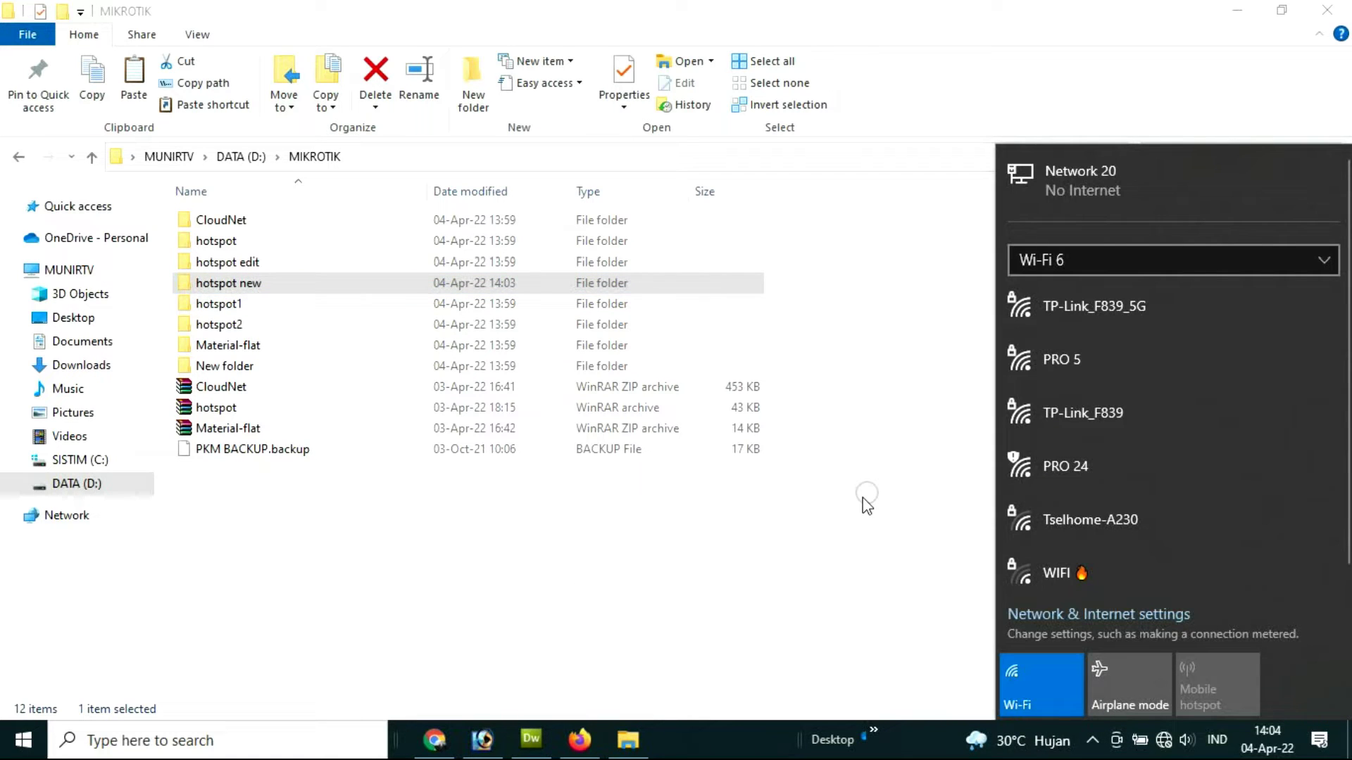
Step: Reload the 10.10.10.1/login MikroTik page in Firefox, then return to the MIKROTIK folder
click(100, 65)
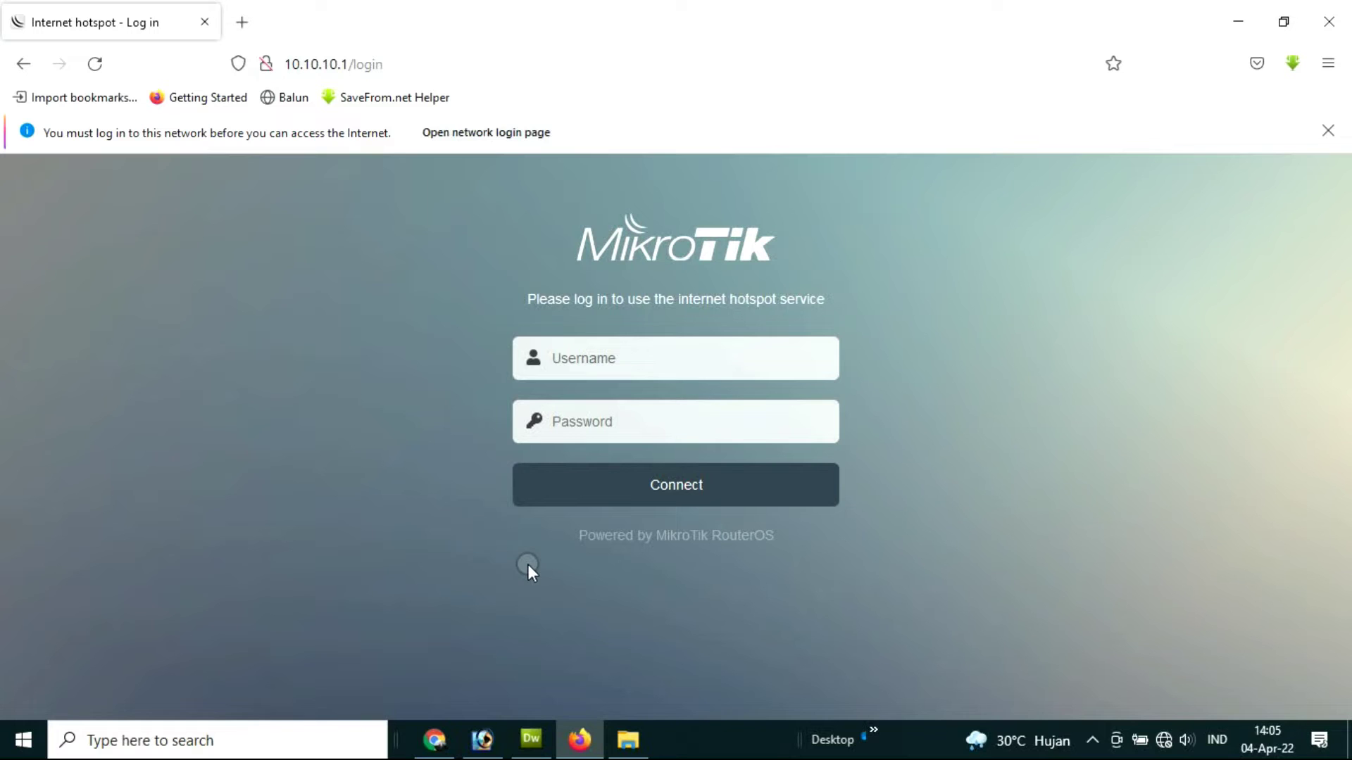
click(627, 738)
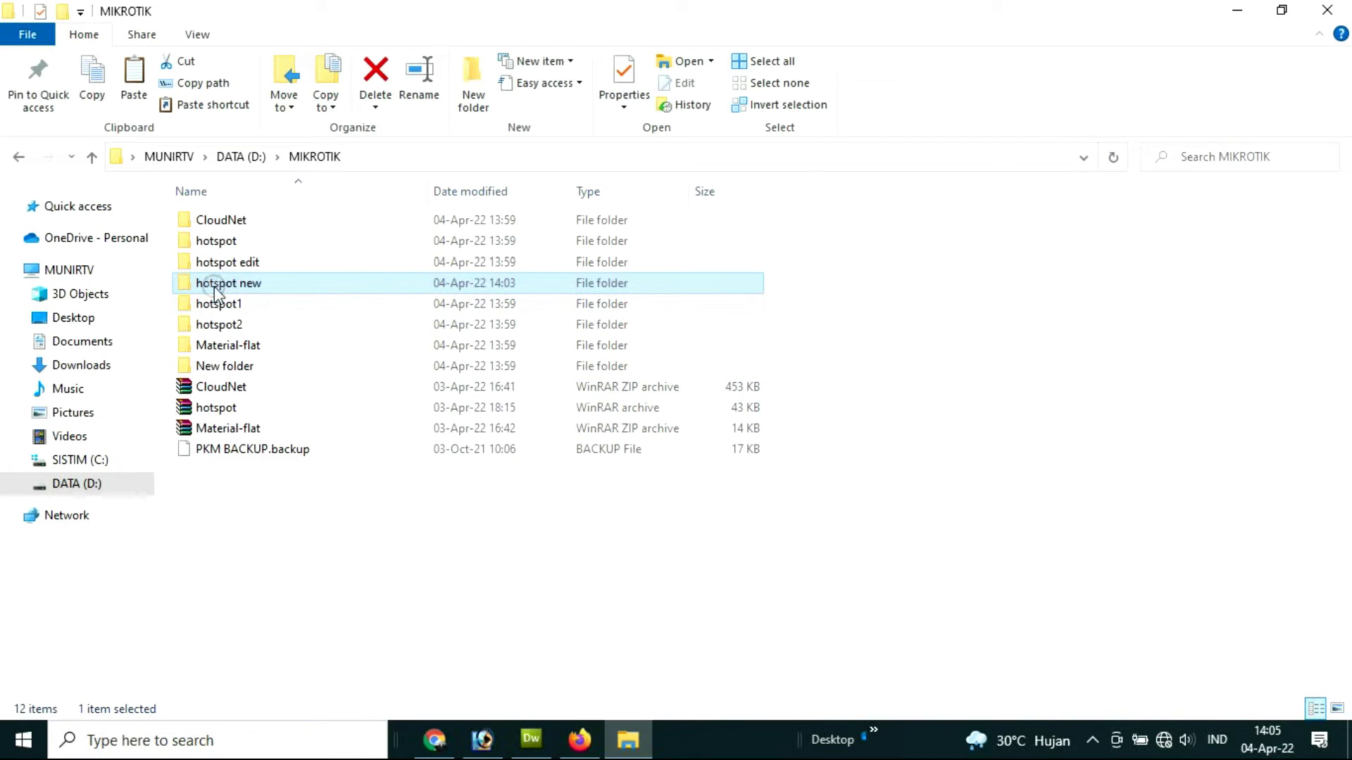
Step: Open hotspot new's img folder and inspect the logobottom and logobottom 2 images
double_click(254, 284)
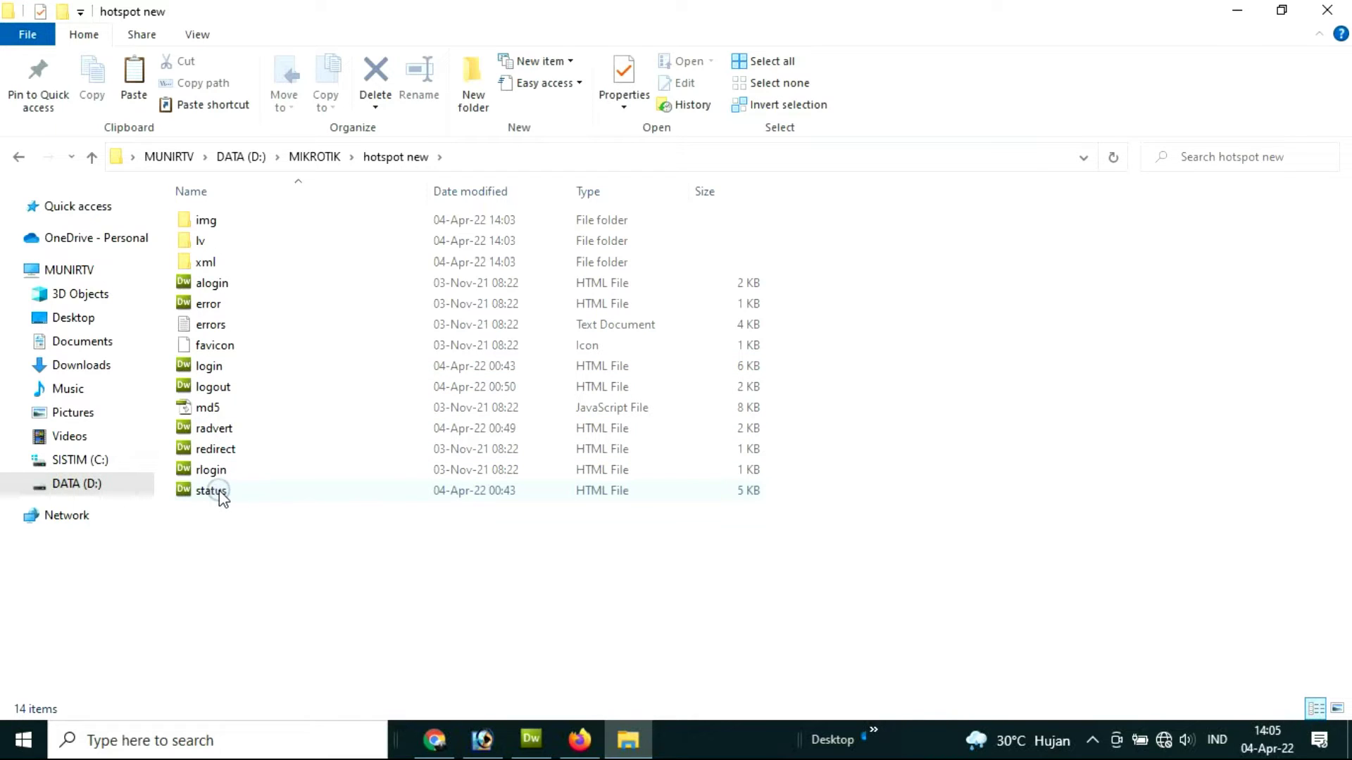
double_click(206, 223)
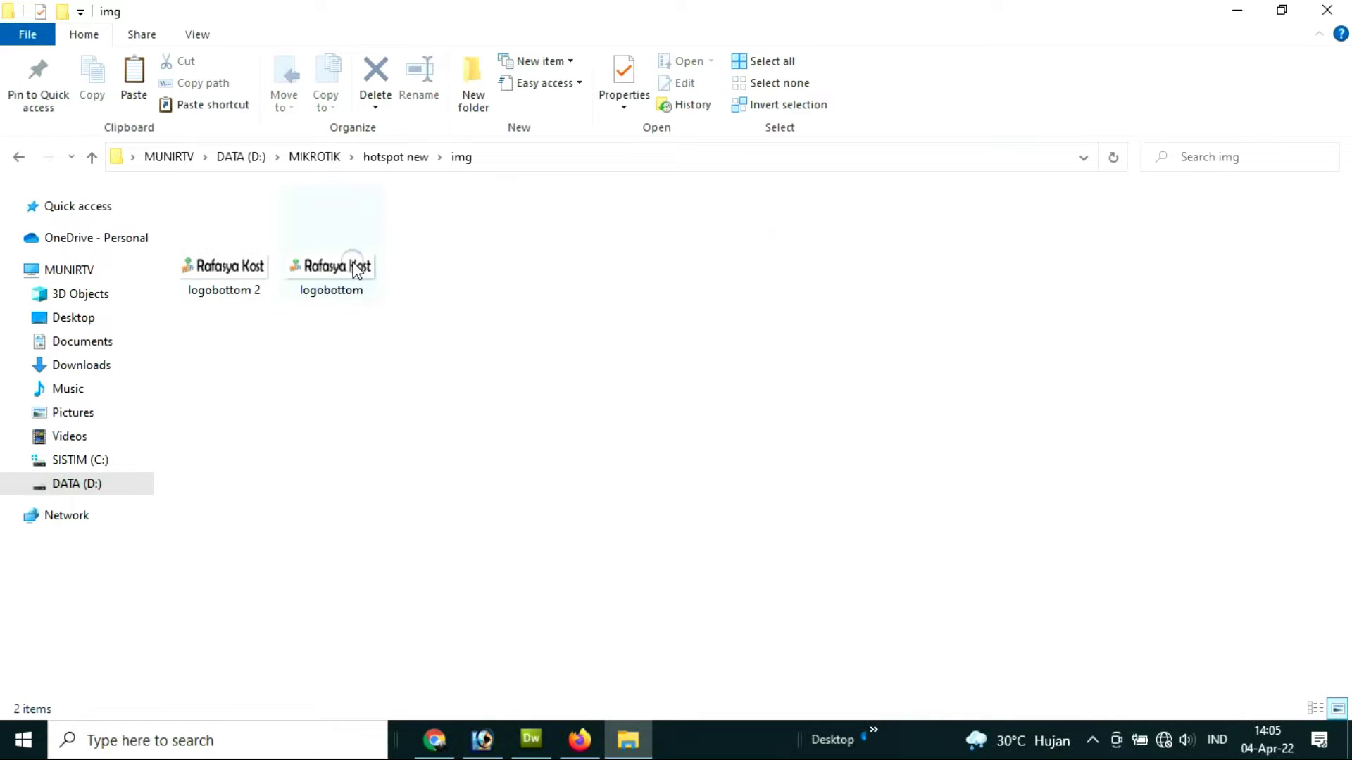
click(345, 266)
click(207, 260)
click(299, 269)
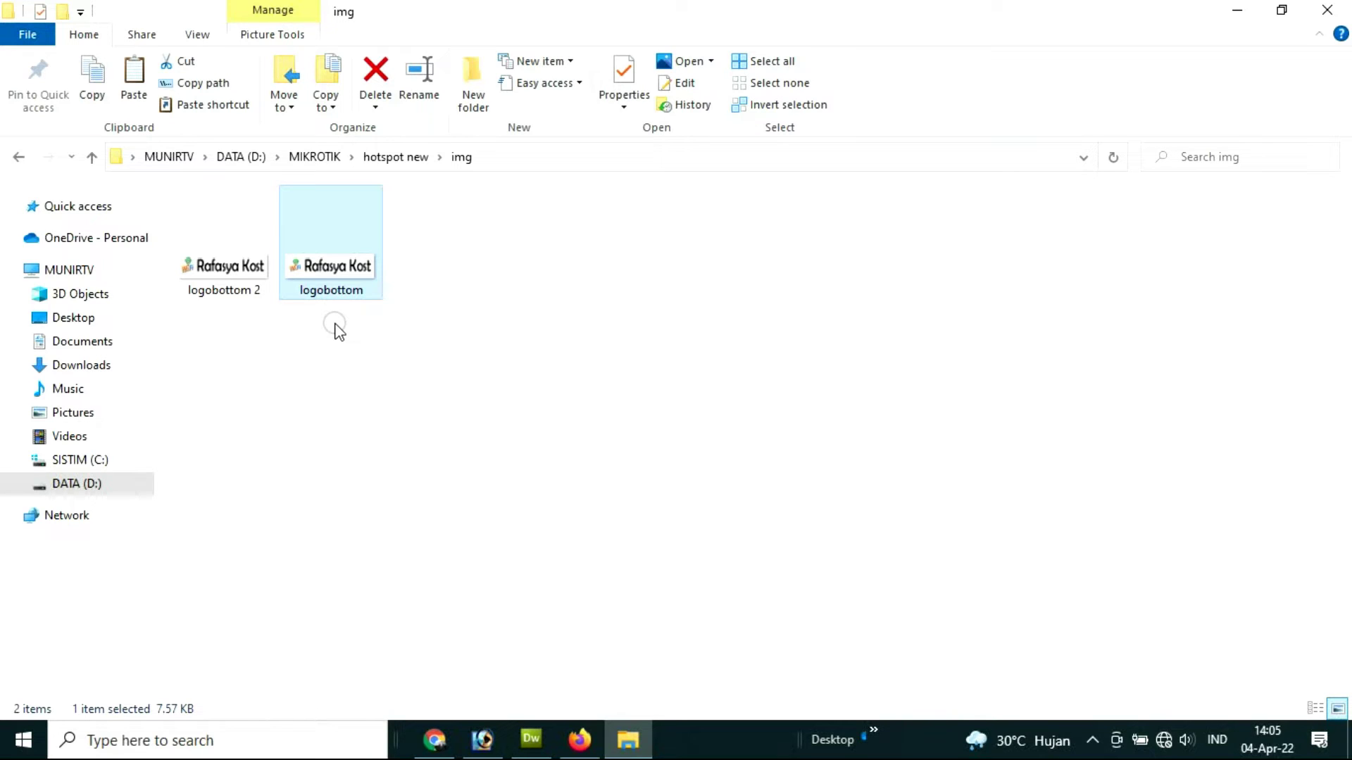
mouse_move(337, 272)
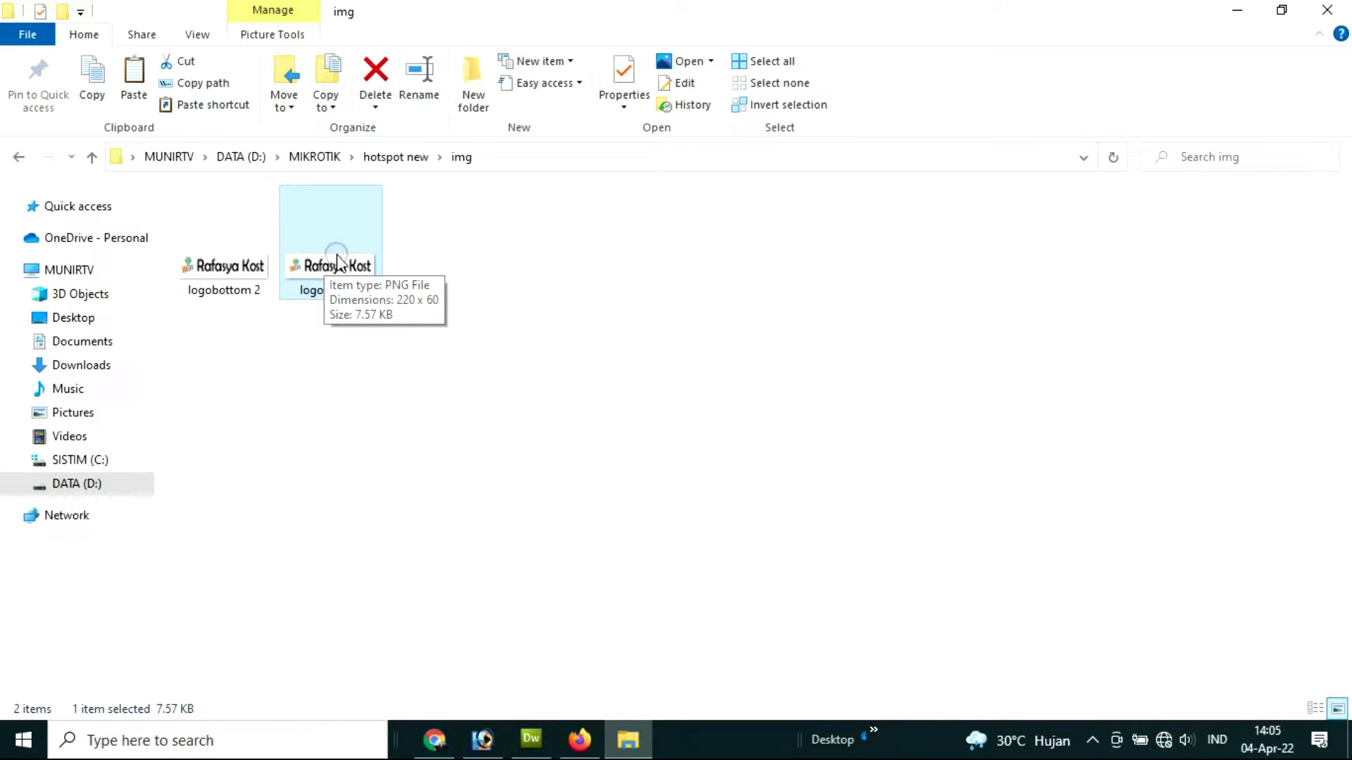
click(528, 521)
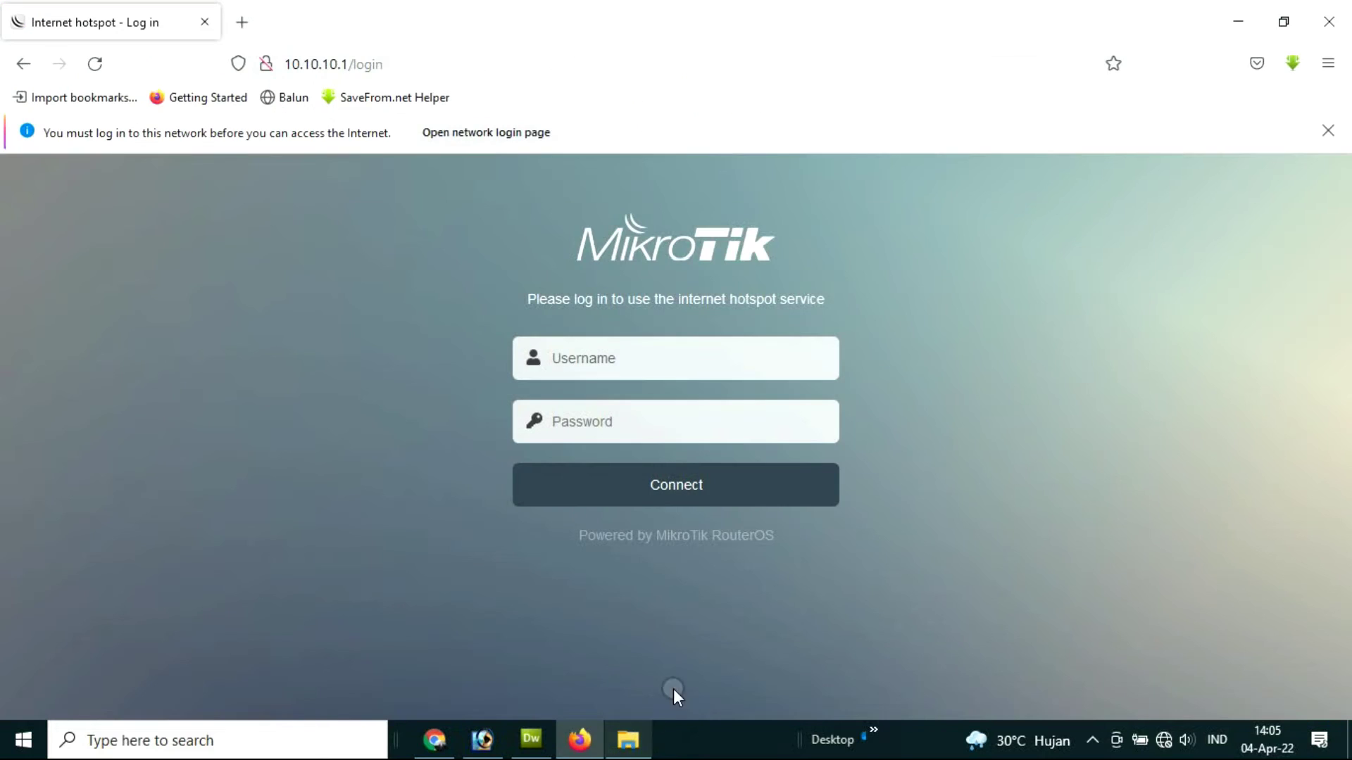
click(627, 740)
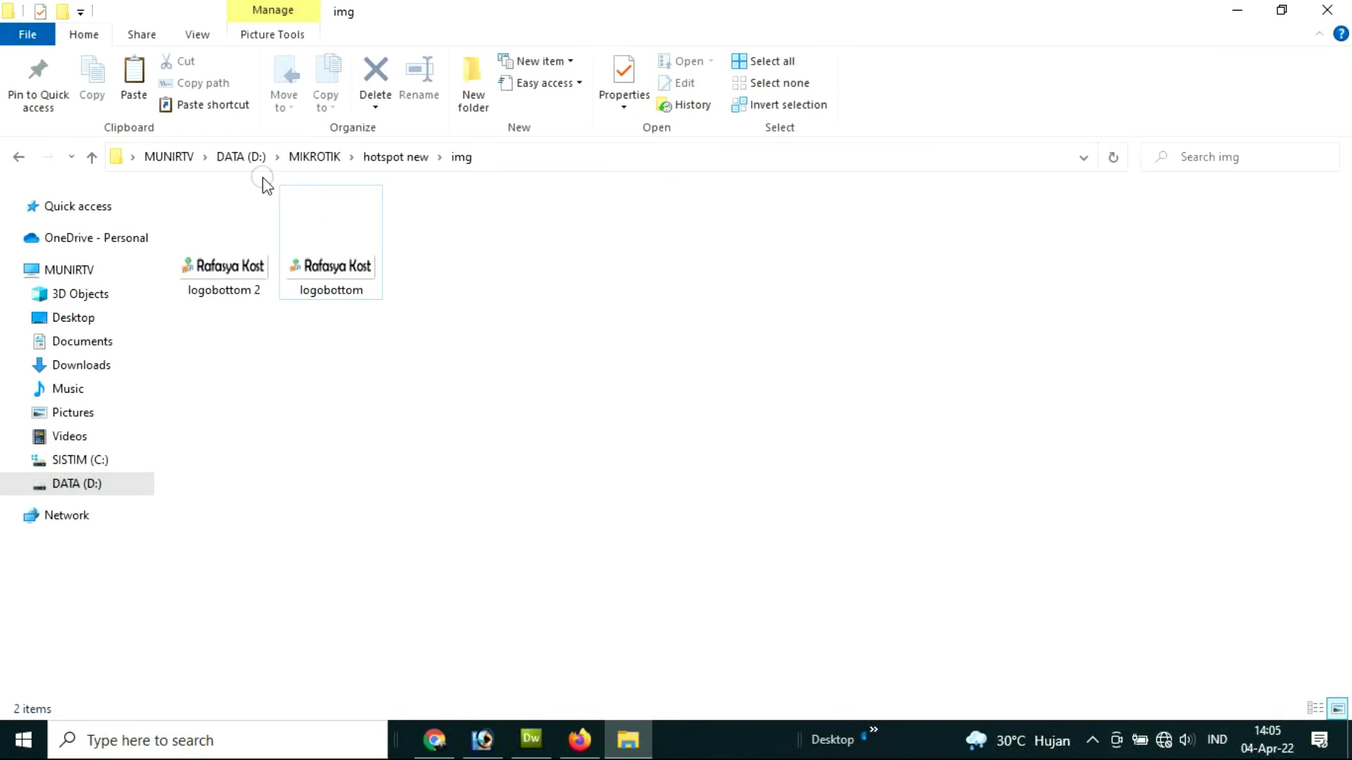
Step: Back in hotspot new, open login.html with Adobe Dreamweaver CS3
click(398, 157)
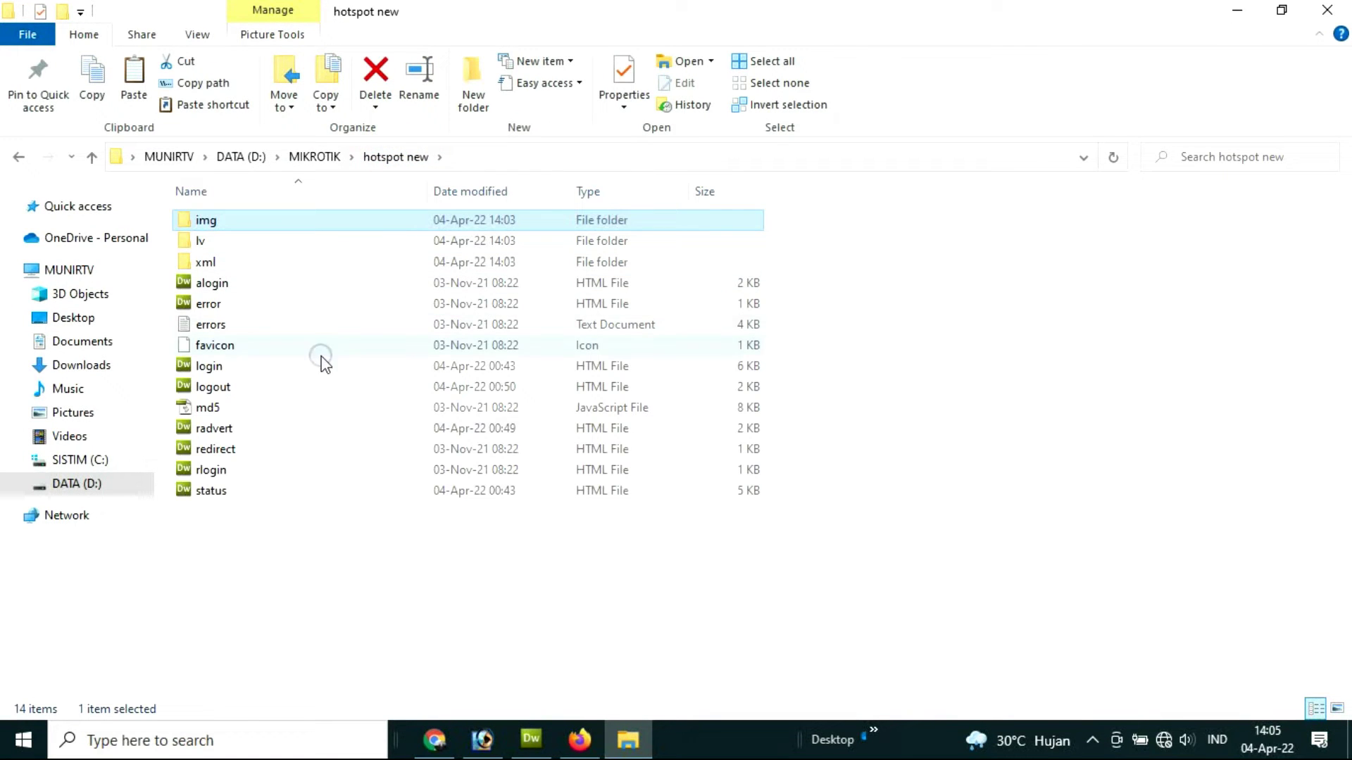
click(215, 367)
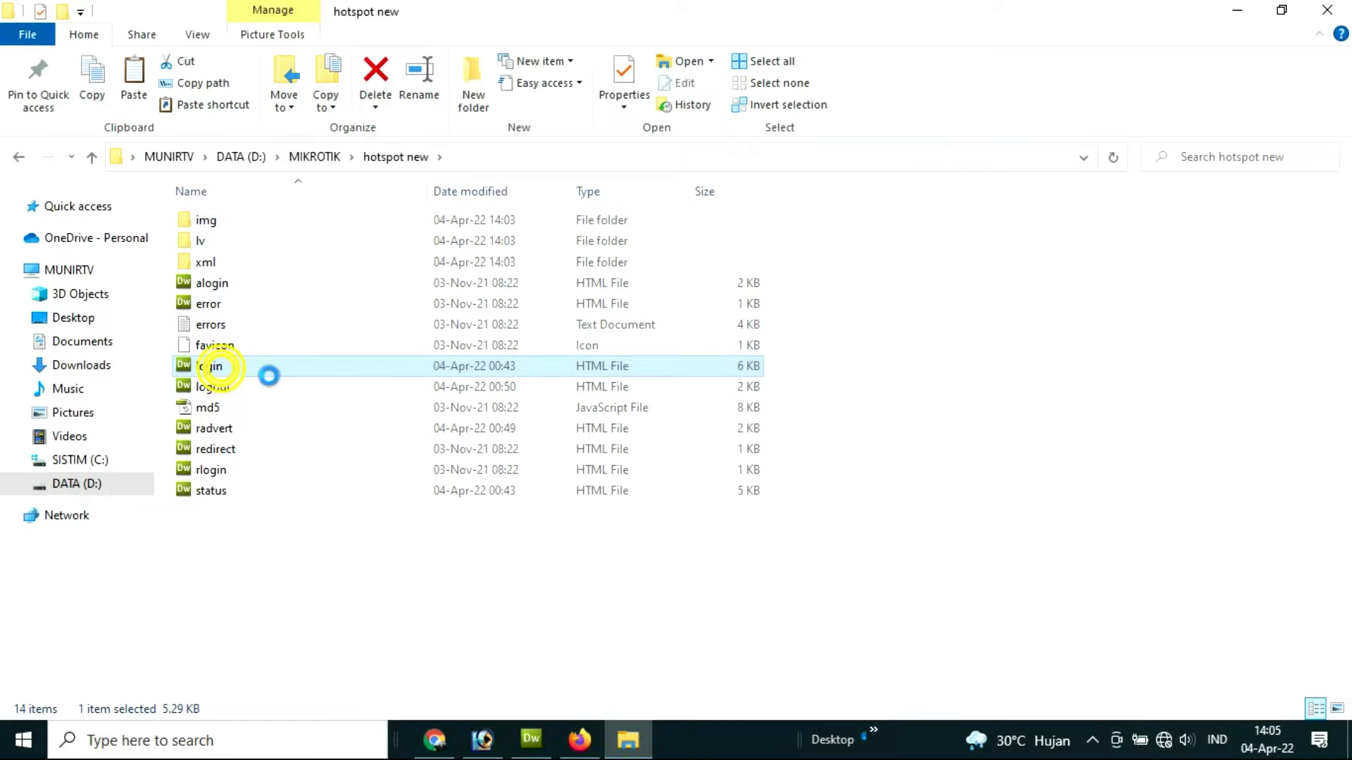
right_click(223, 367)
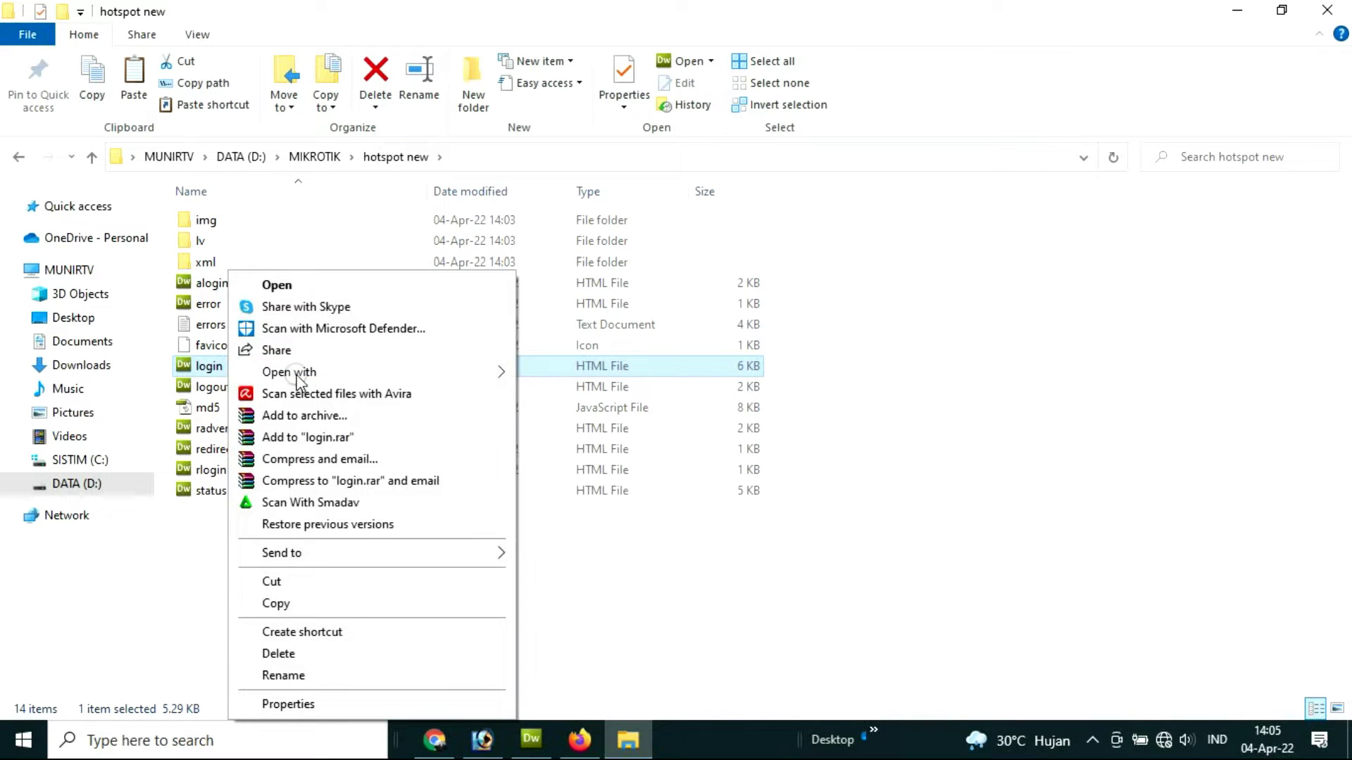
mouse_move(447, 372)
click(560, 372)
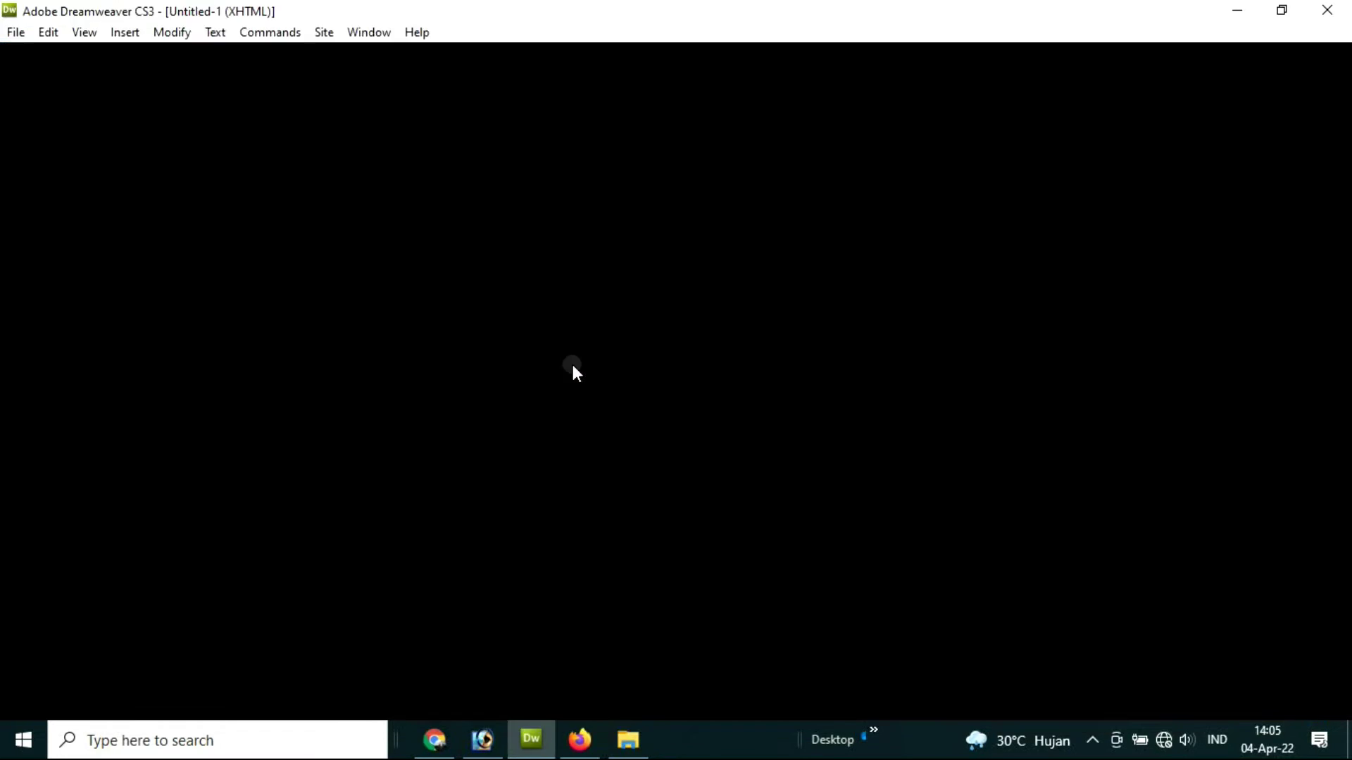
scroll(574, 394, down, 5)
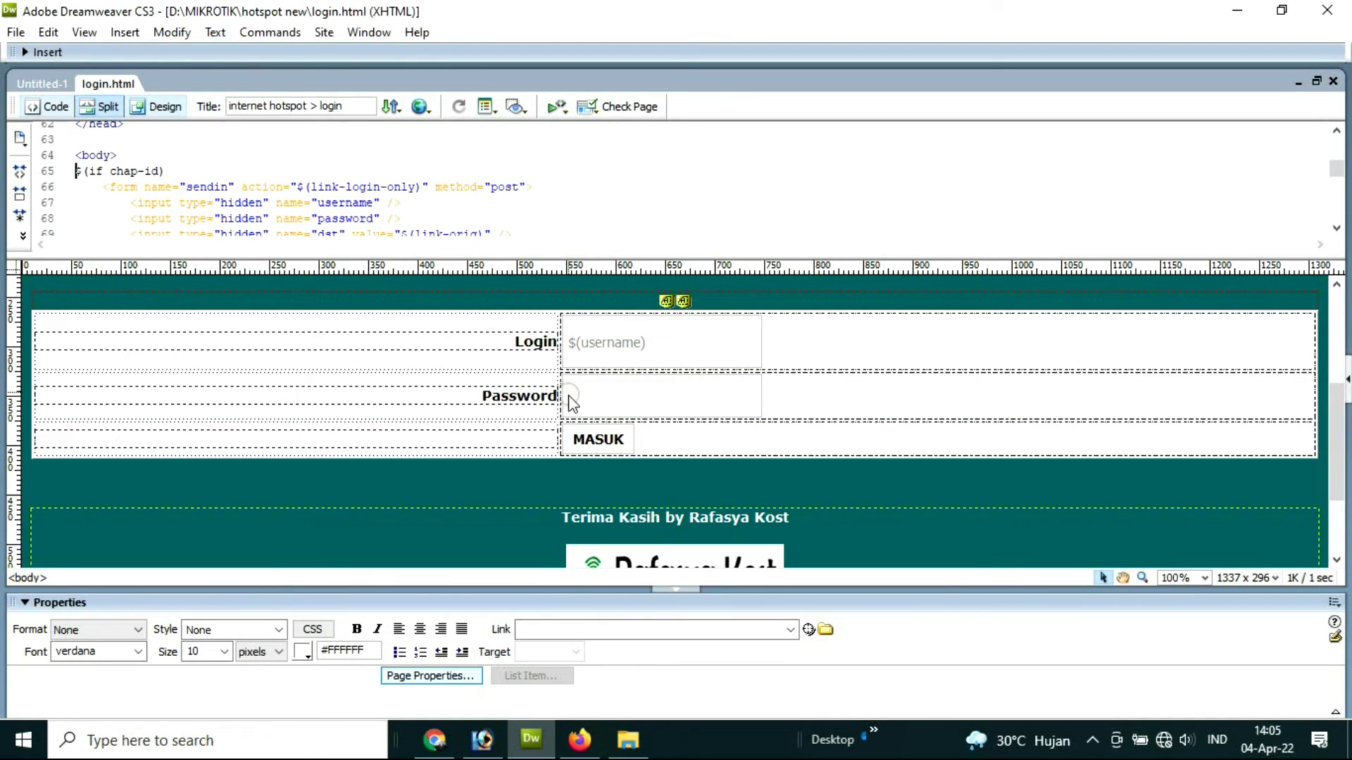
Step: Set the Selamat Datang heading's text colour to #F0F0F0
scroll(568, 395, up, 5)
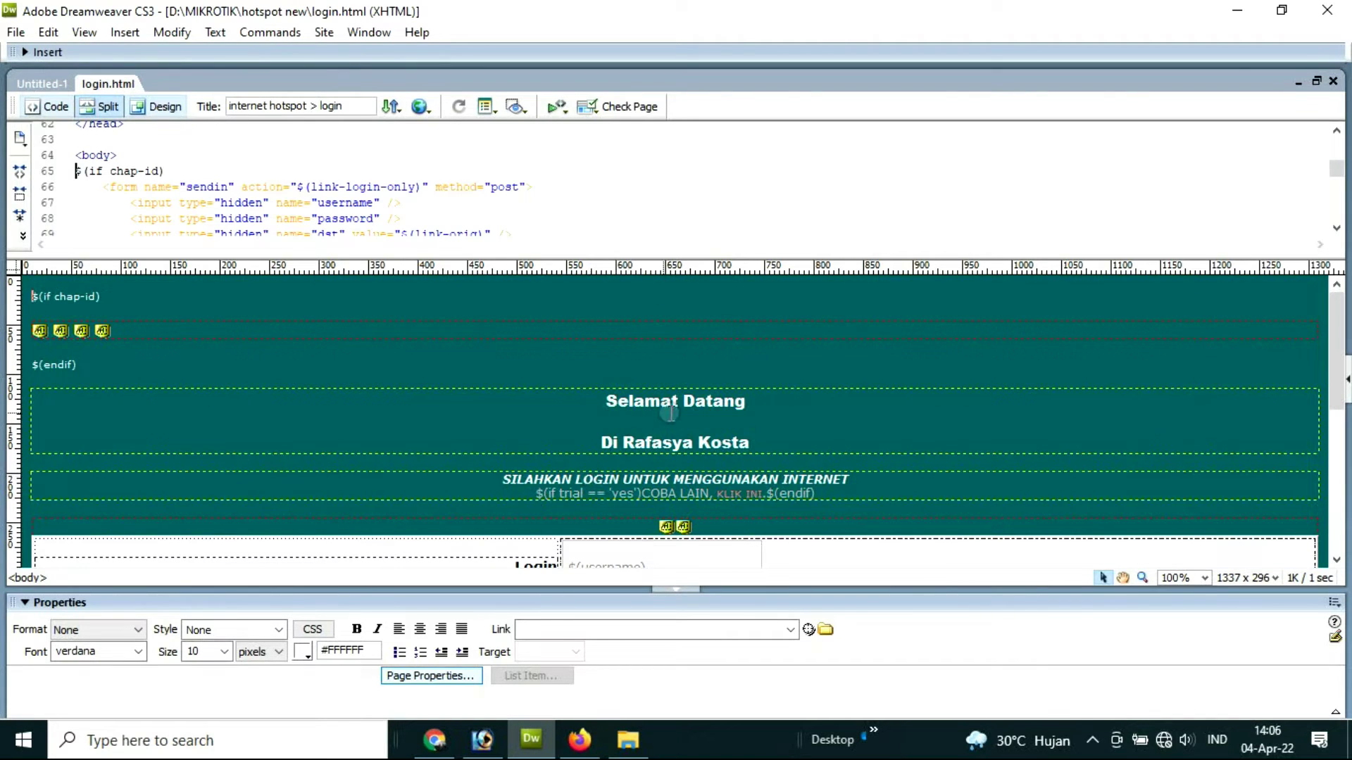
click(746, 402)
drag(745, 402, 609, 406)
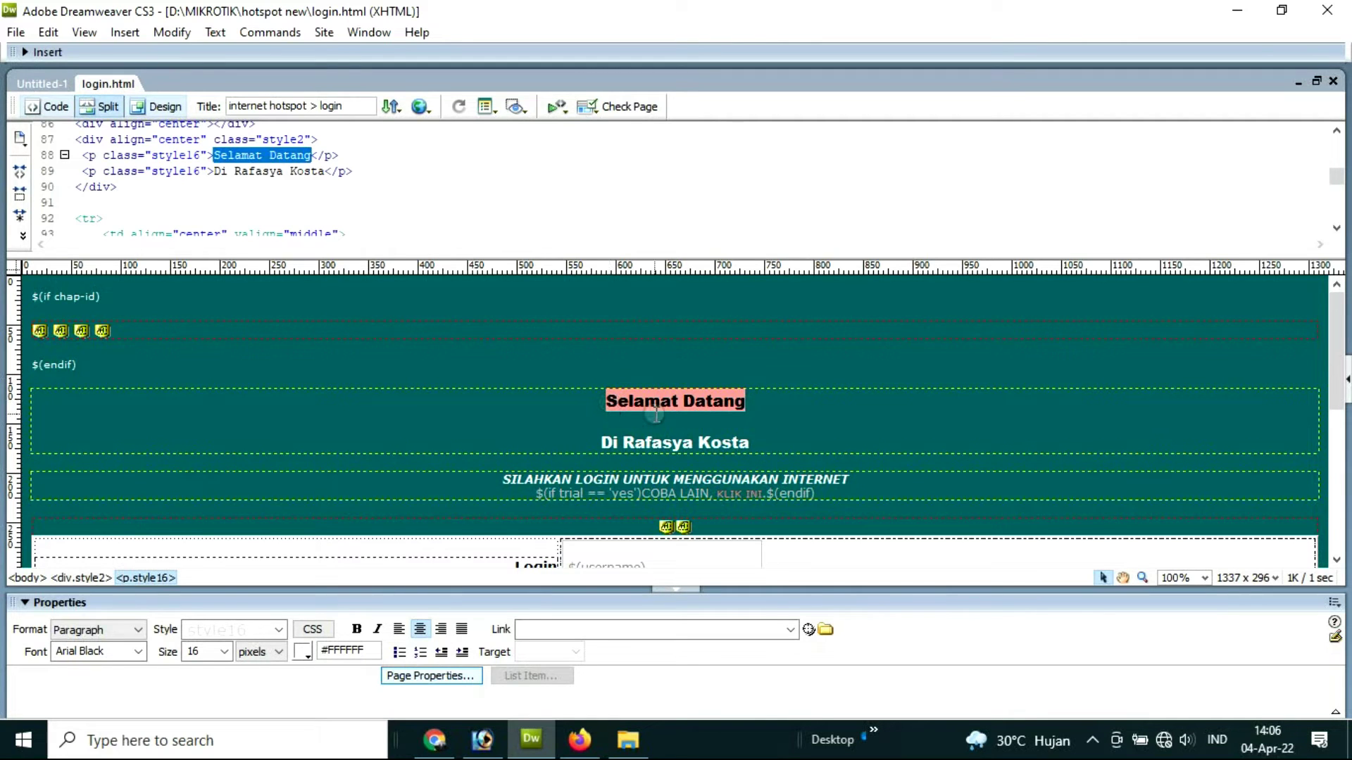
scroll(652, 404, down, 2)
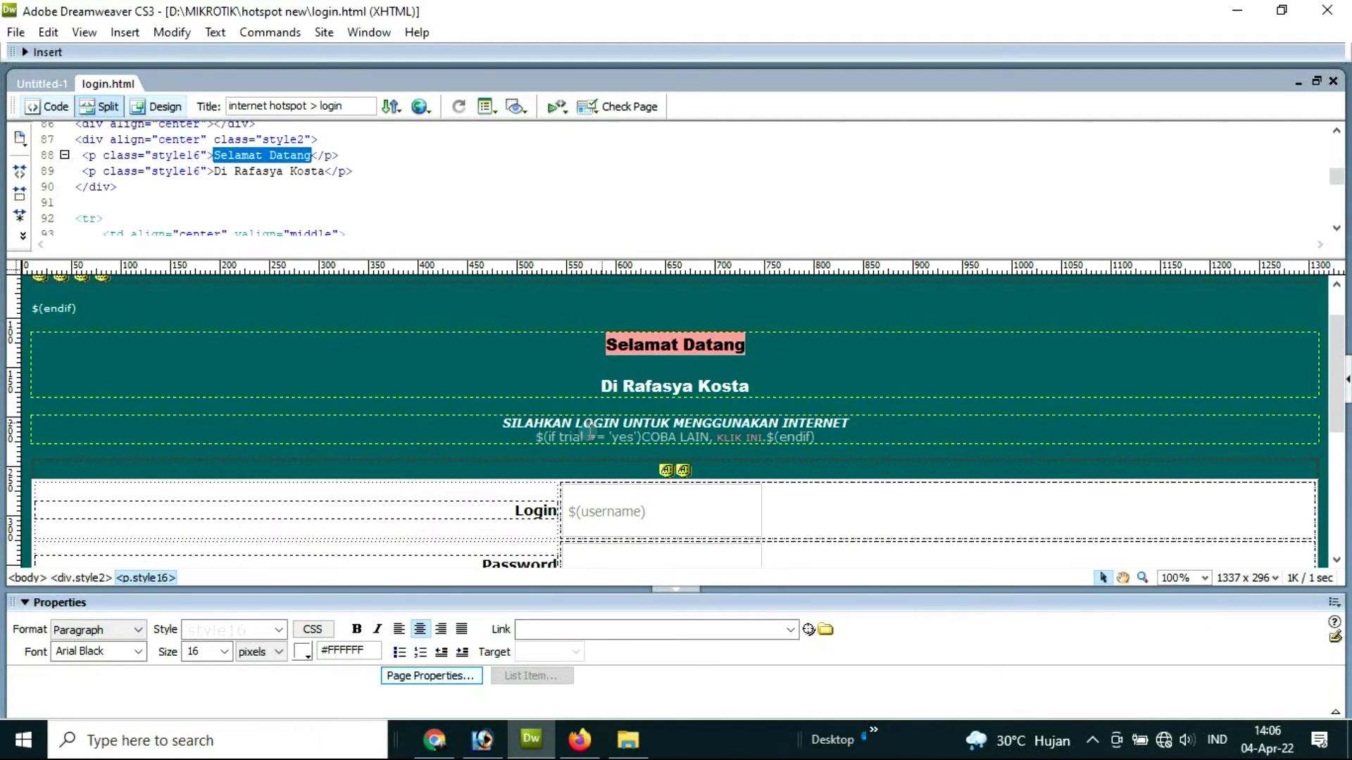
click(304, 652)
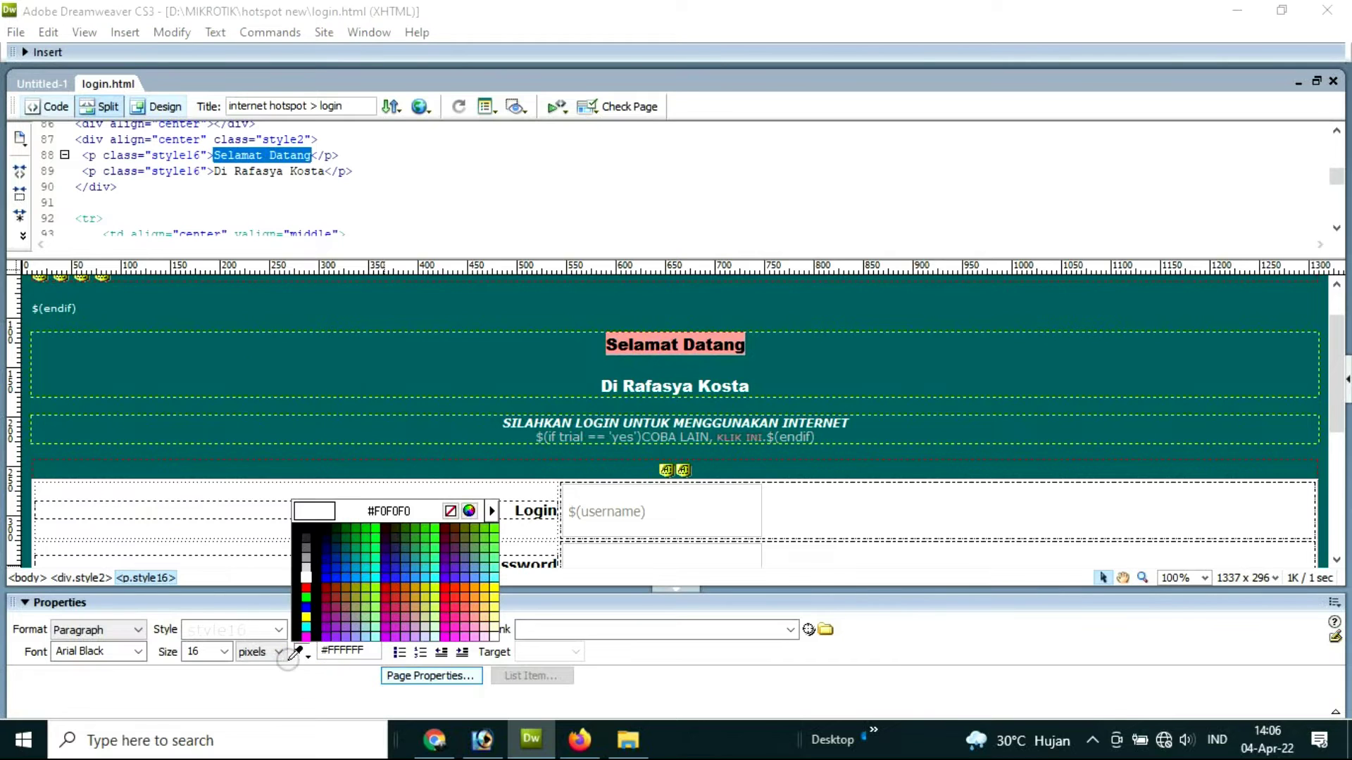
click(310, 656)
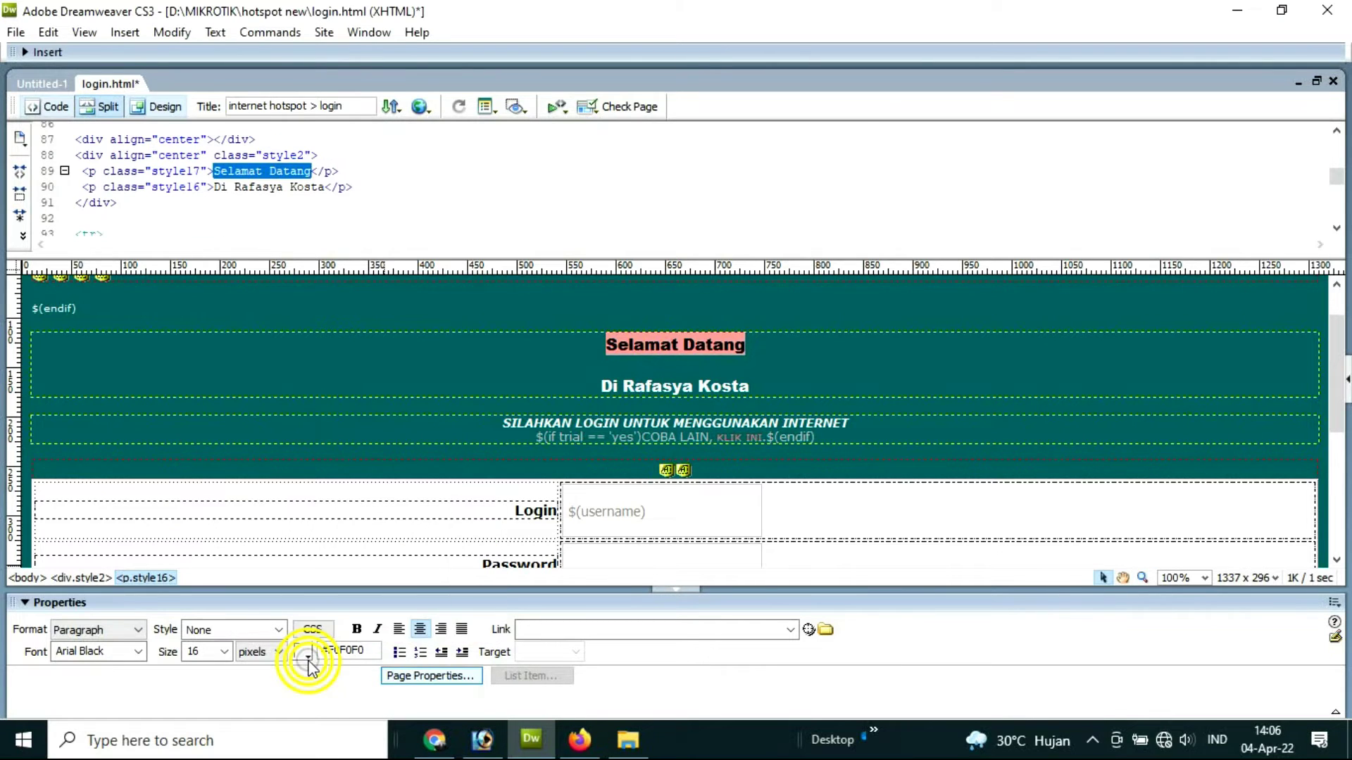
Step: Delete the Rafasya Kost logo image from the footer
scroll(654, 473, down, 5)
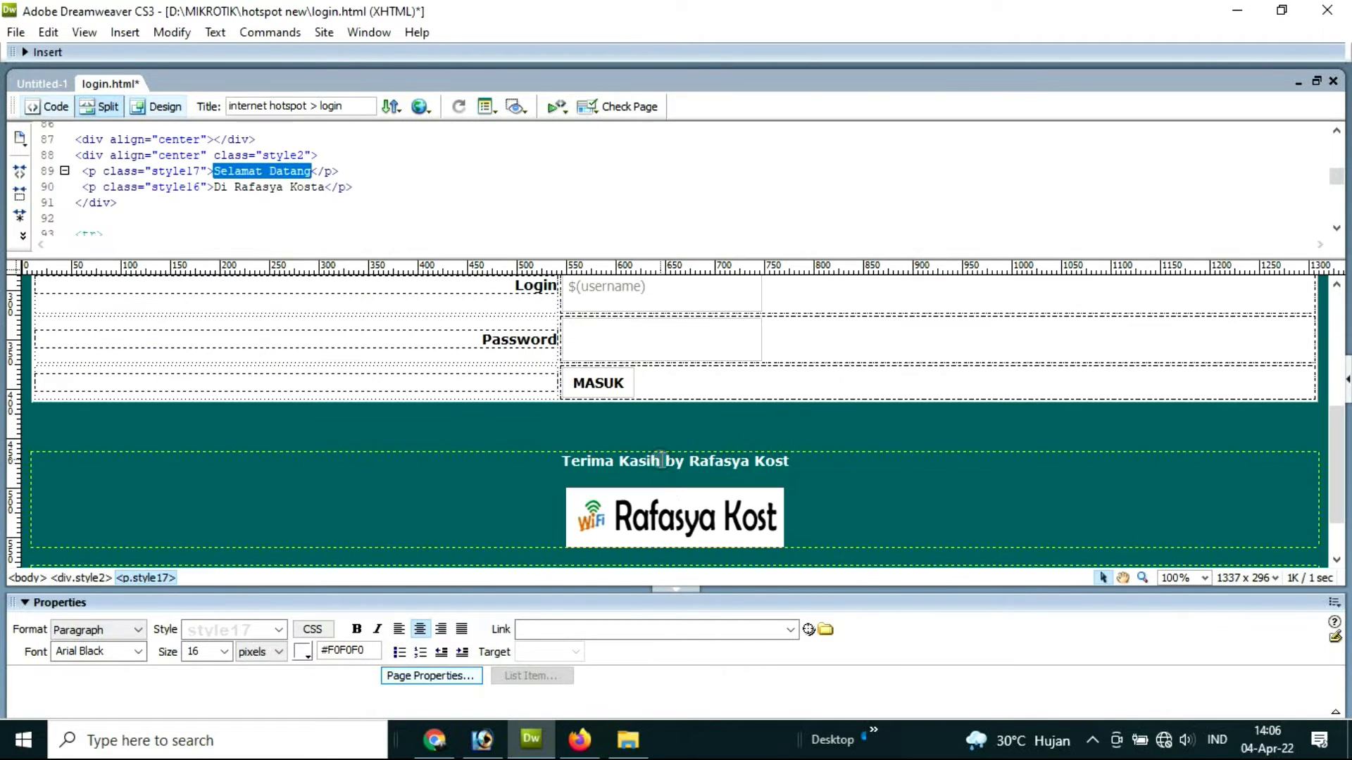
click(661, 531)
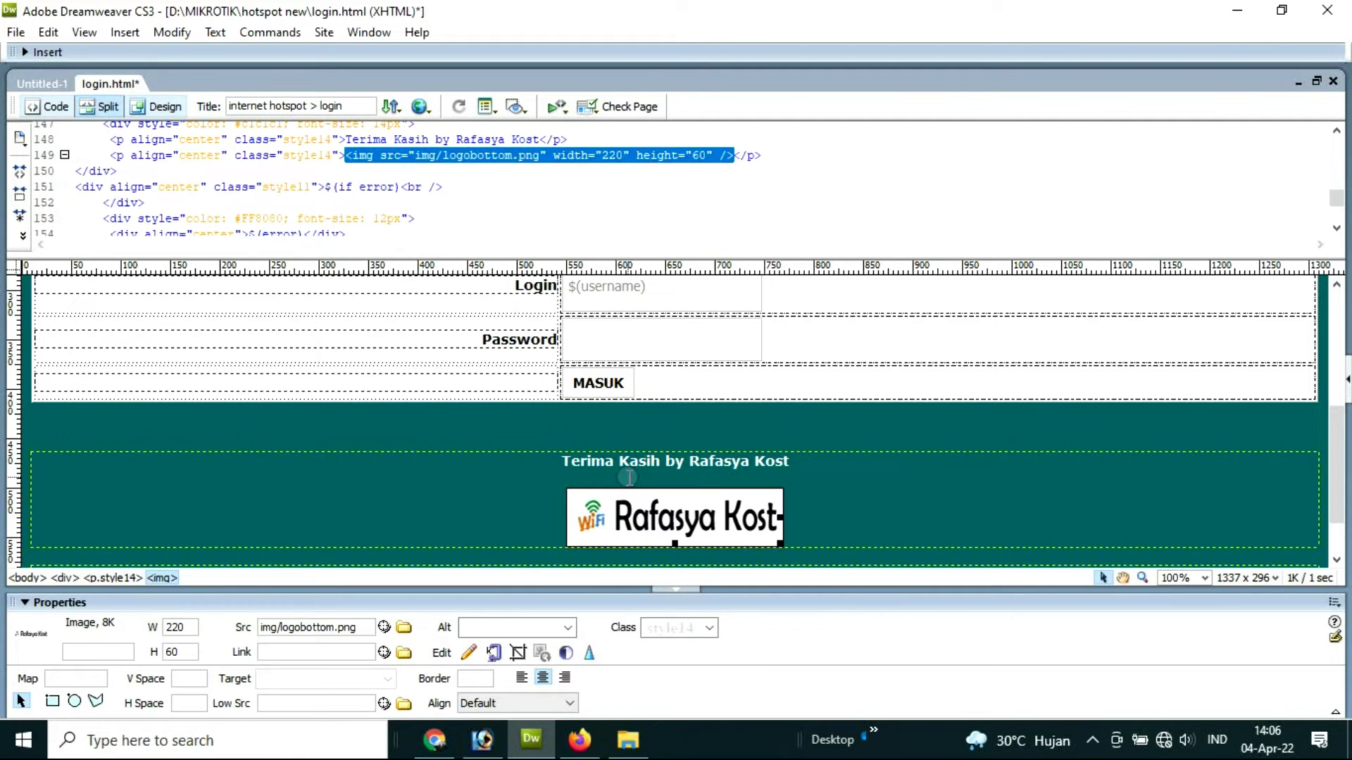
key(Delete)
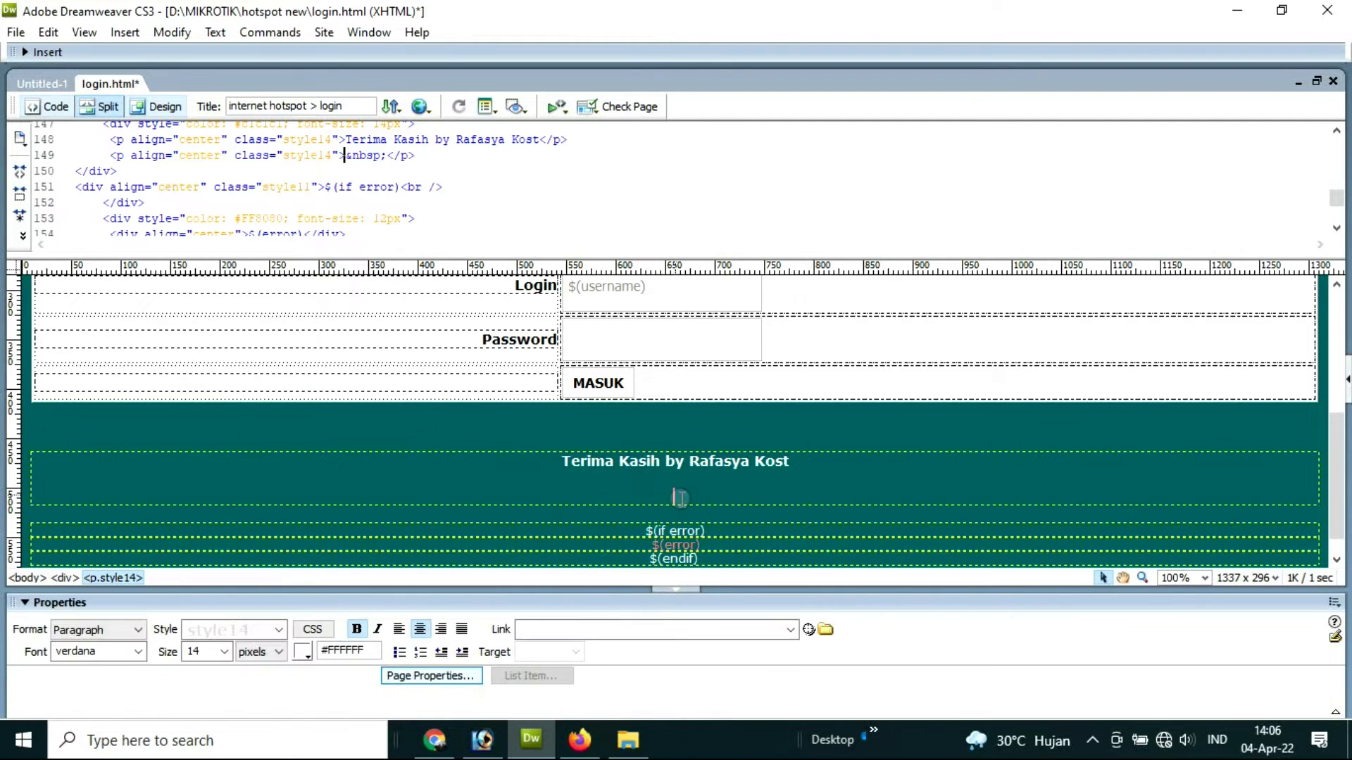
Step: Add a new empty line right after the Selamat Datang heading
click(677, 492)
scroll(681, 480, up, 5)
click(683, 401)
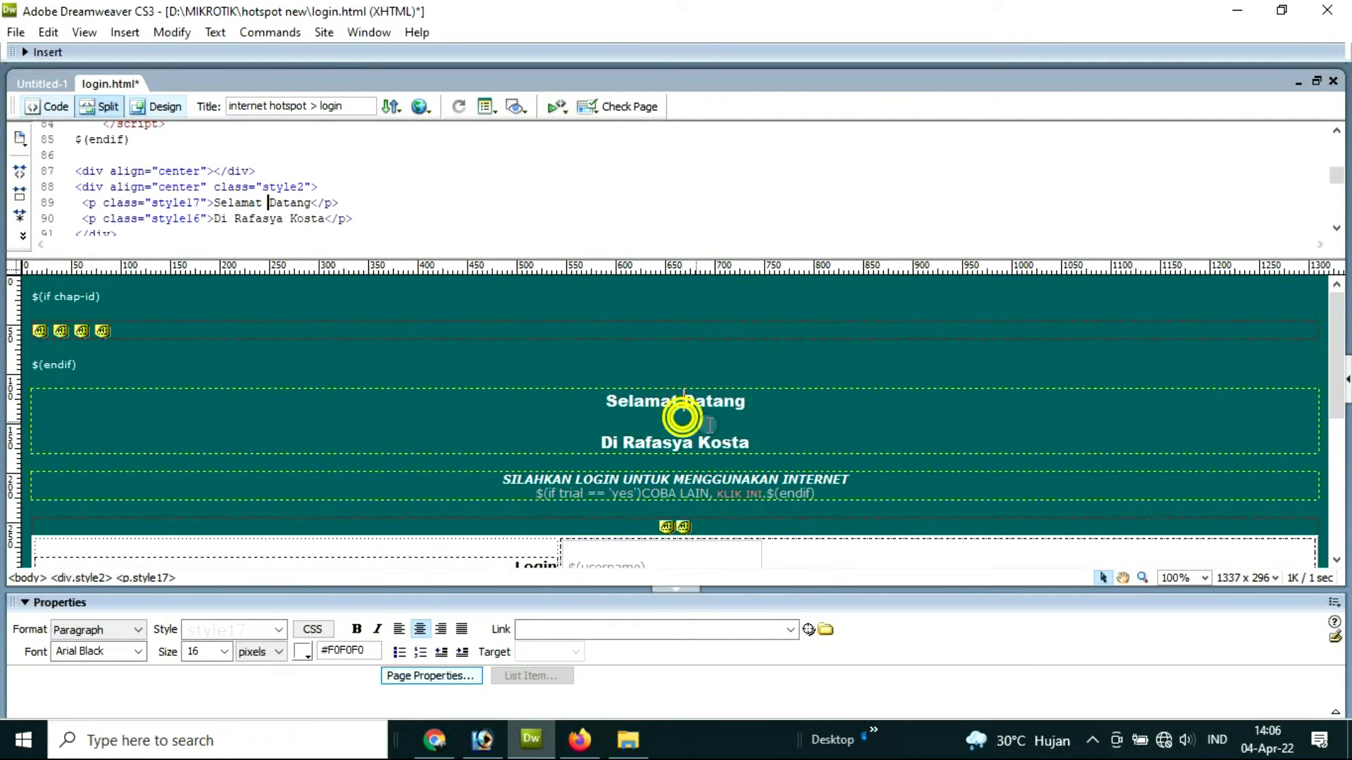
click(754, 403)
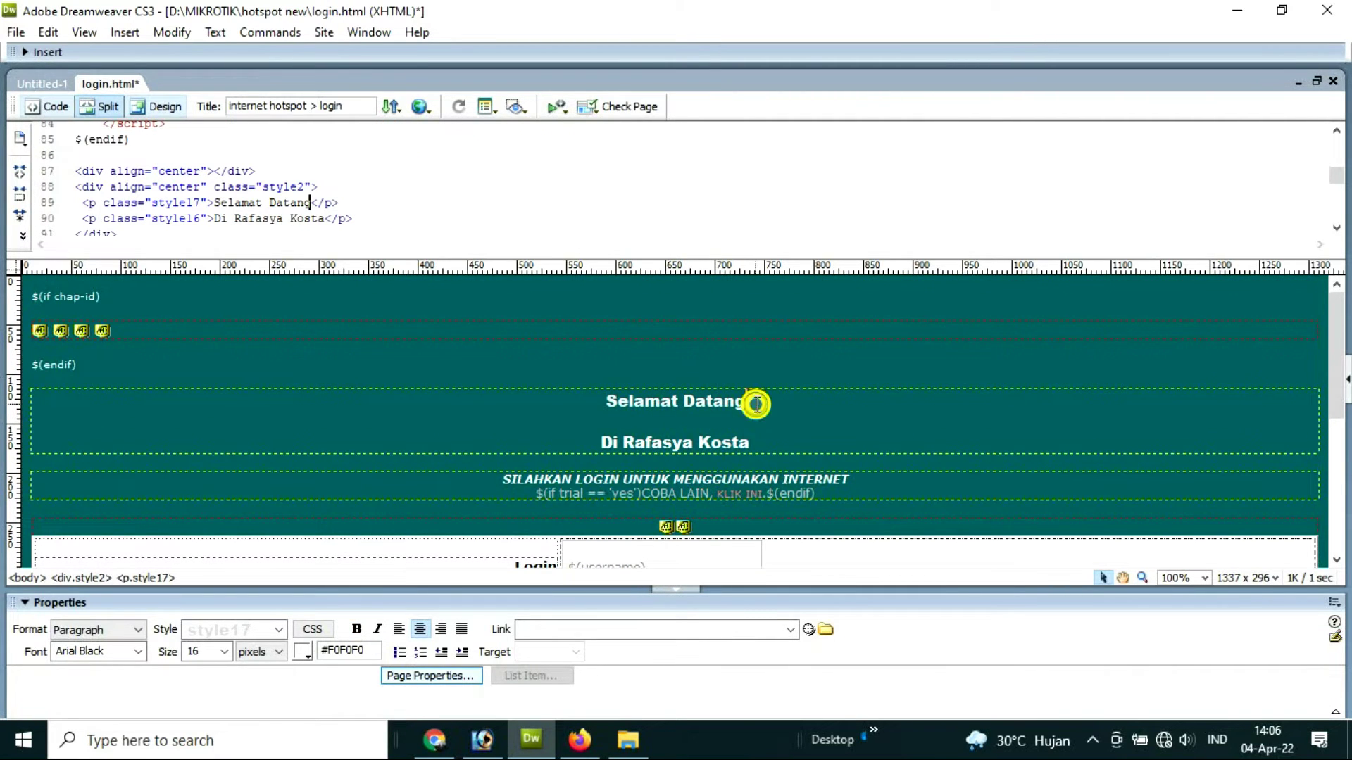
key(Return)
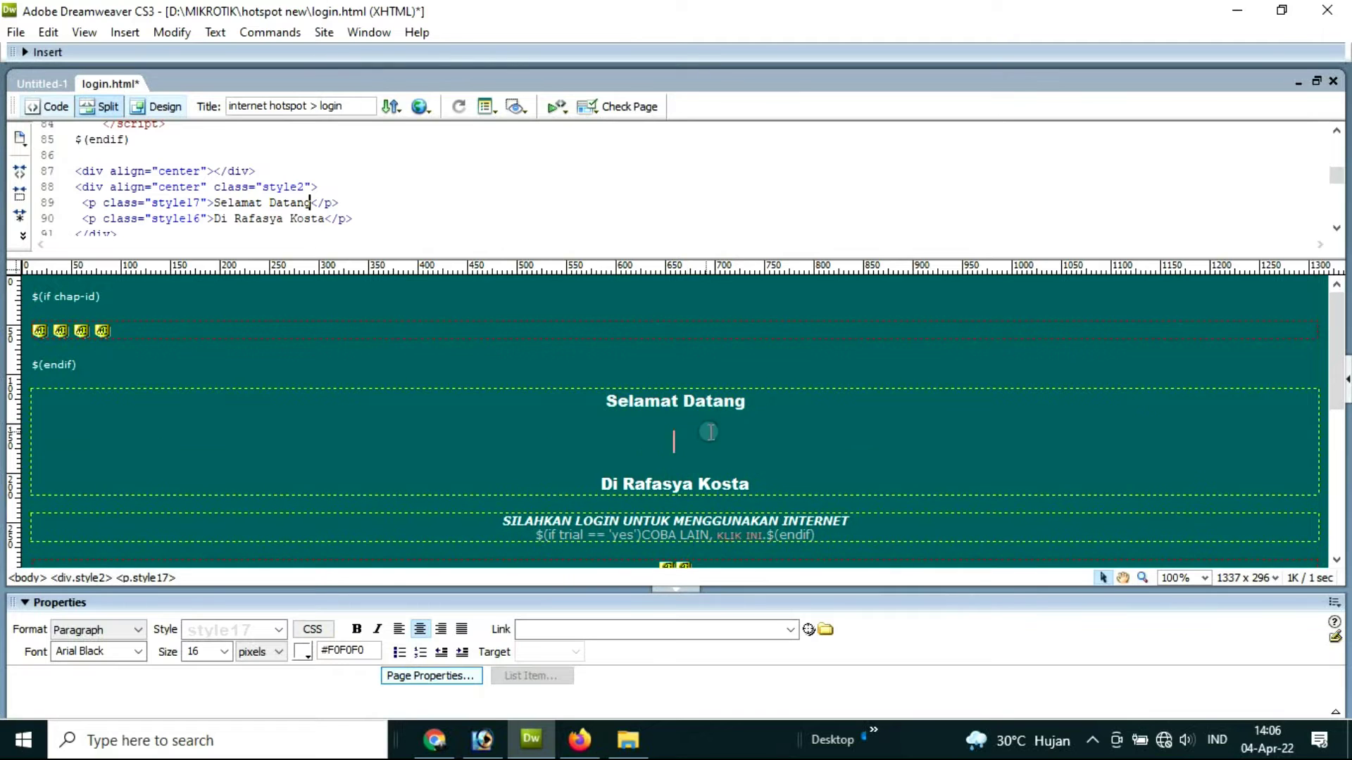
Step: Start an image insert and browse to D:\MIKROTIK\hotspot new
click(123, 34)
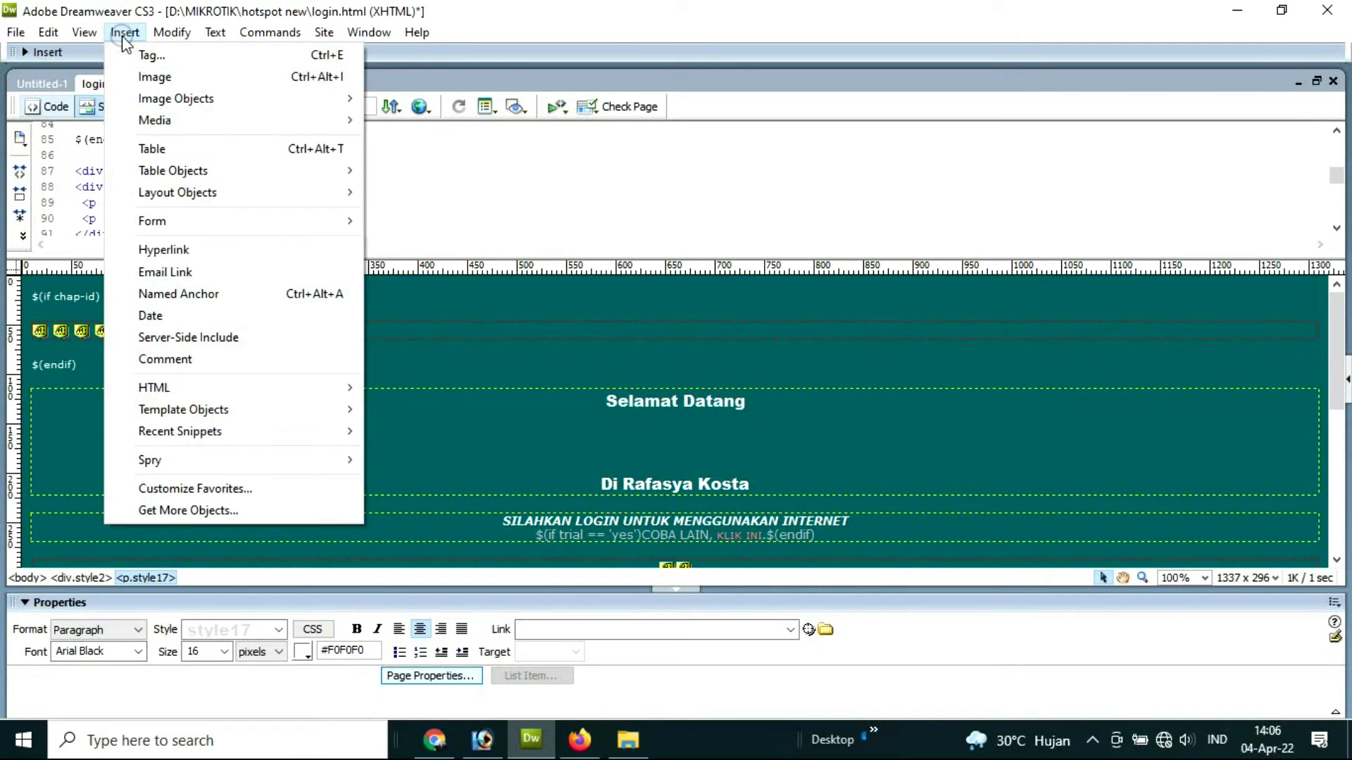
click(168, 76)
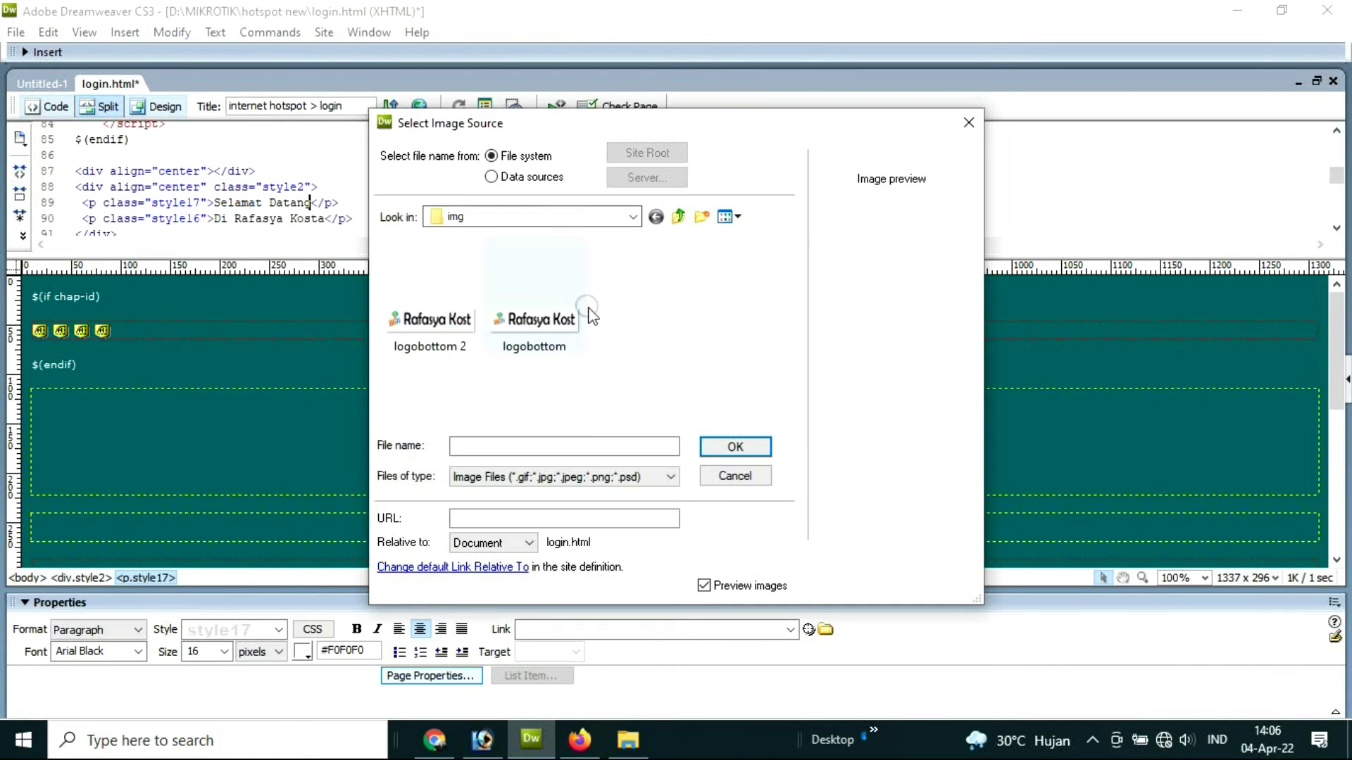
click(572, 214)
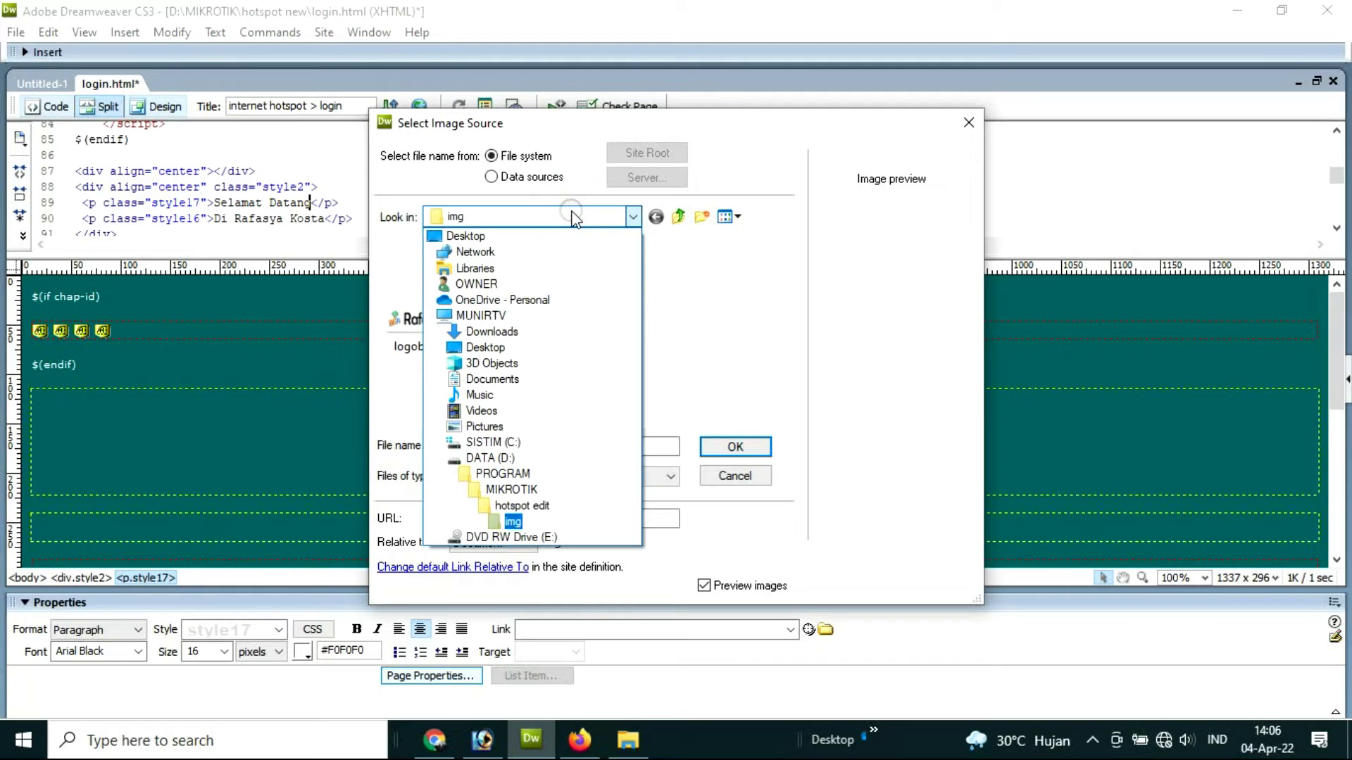
click(490, 458)
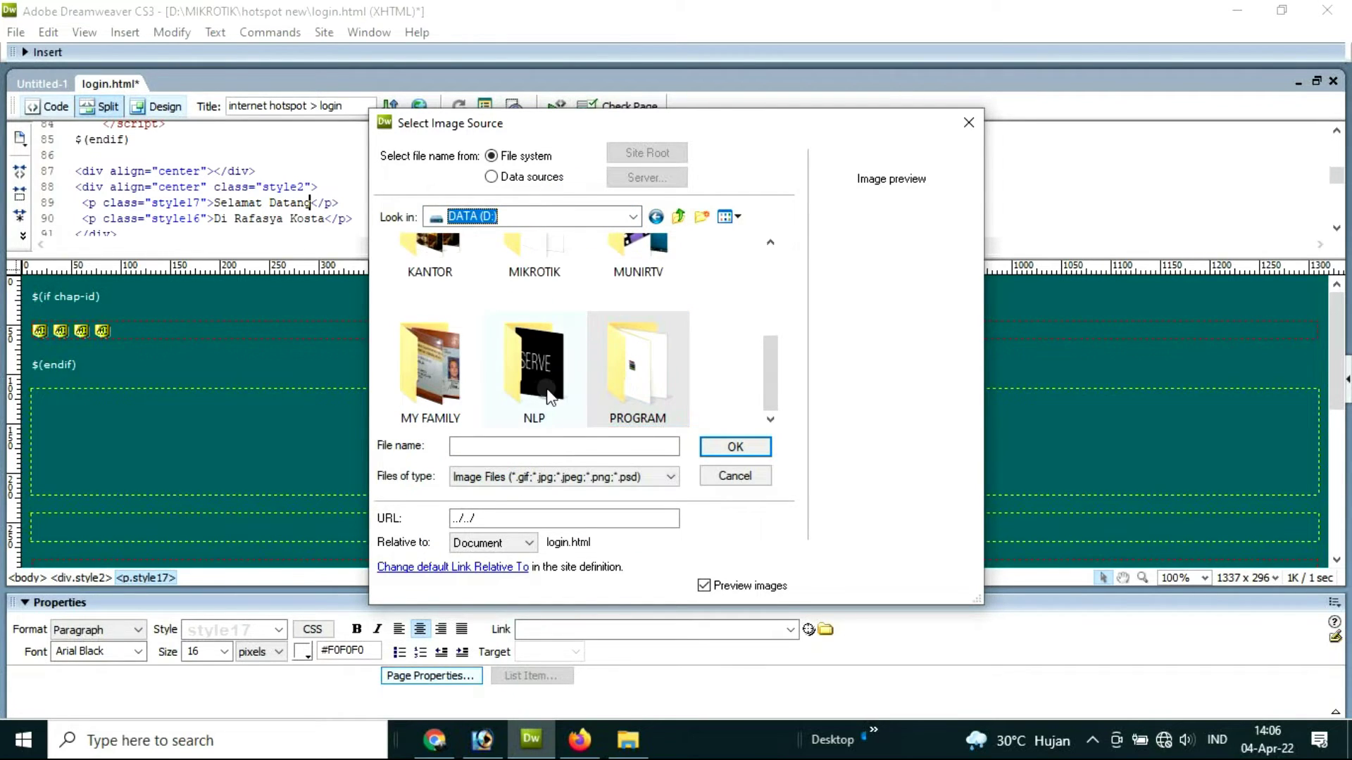
double_click(530, 269)
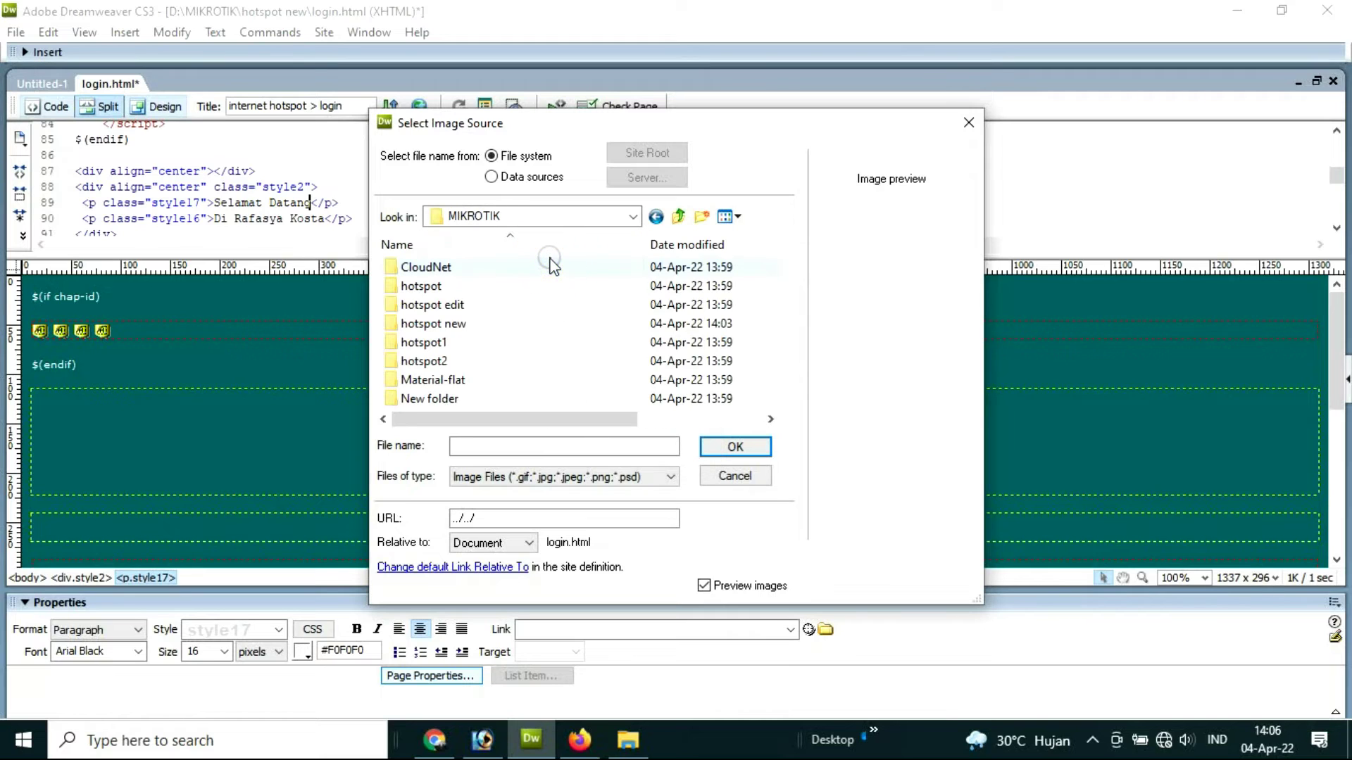
double_click(450, 325)
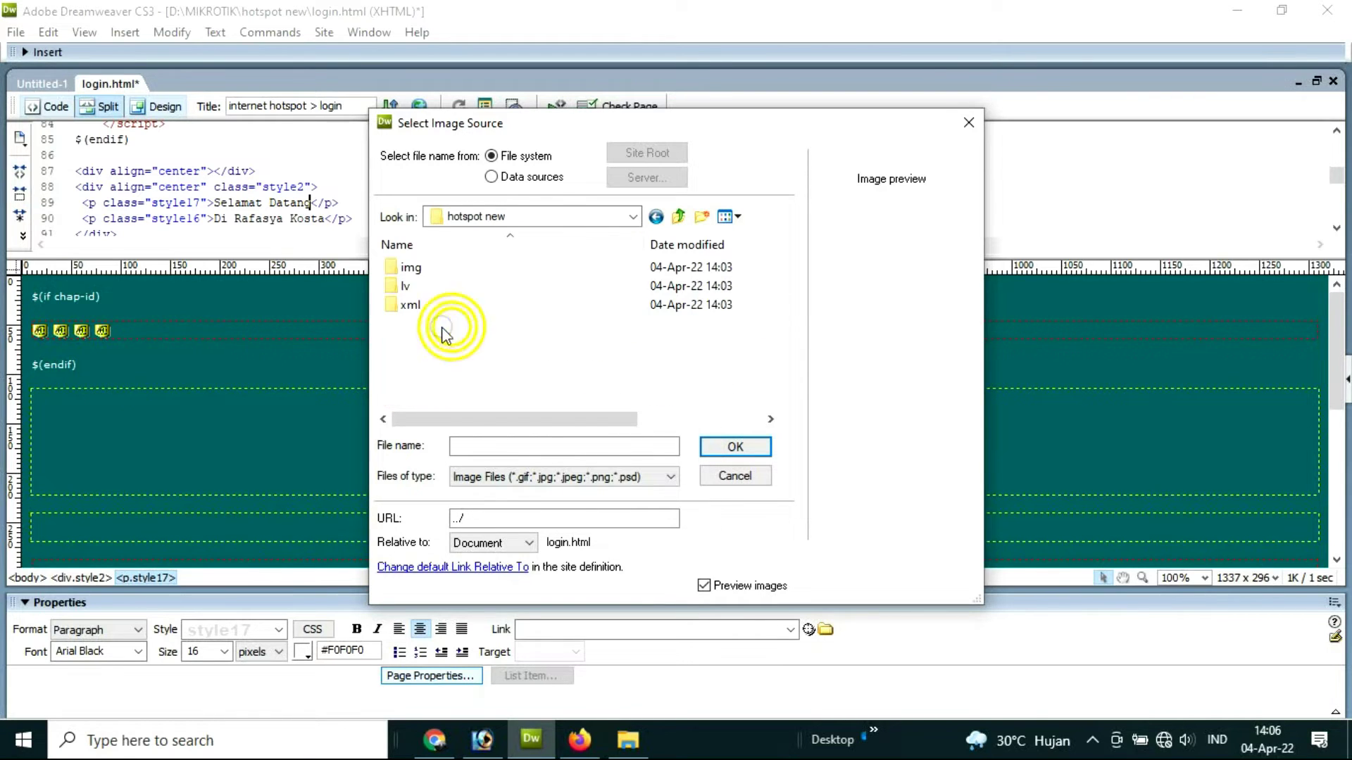
Step: Insert img/logobottom.png on the new line without alternate text
click(419, 269)
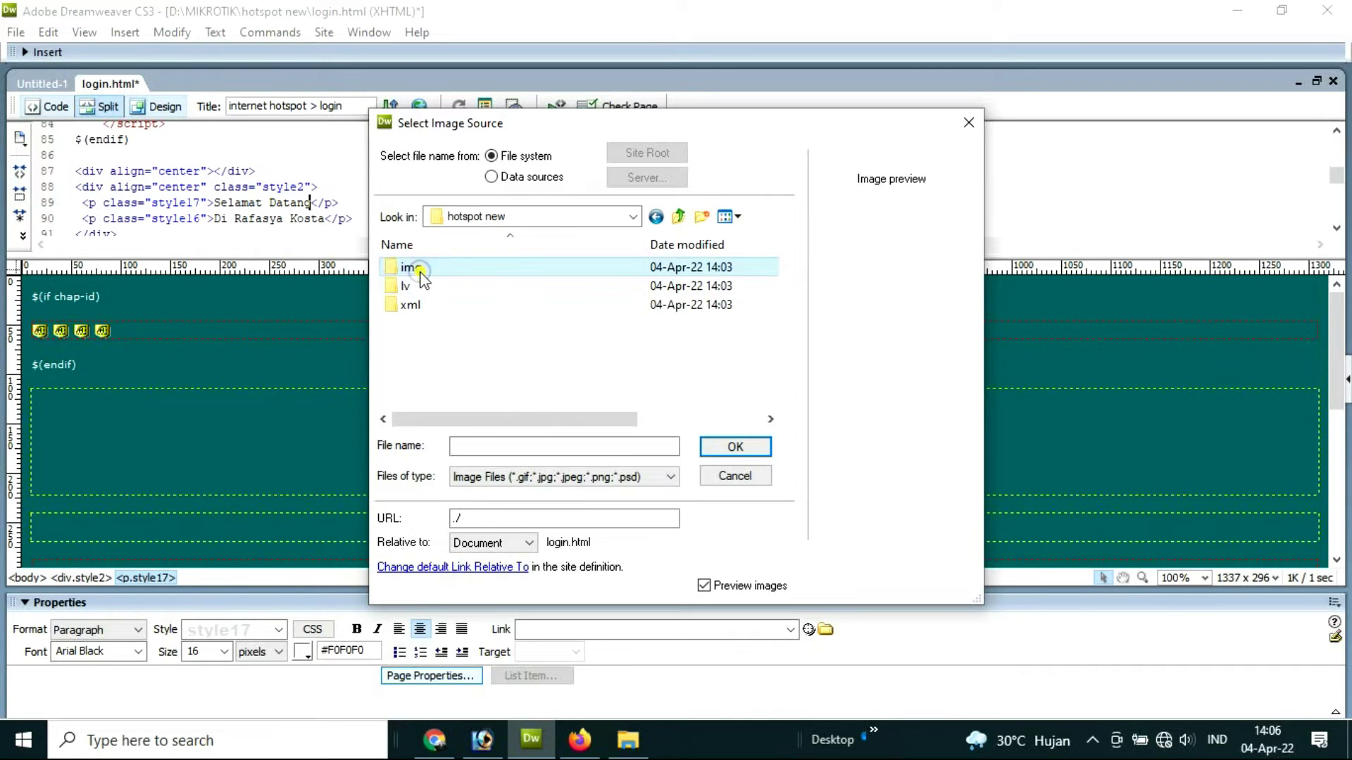
double_click(419, 268)
click(557, 321)
click(725, 446)
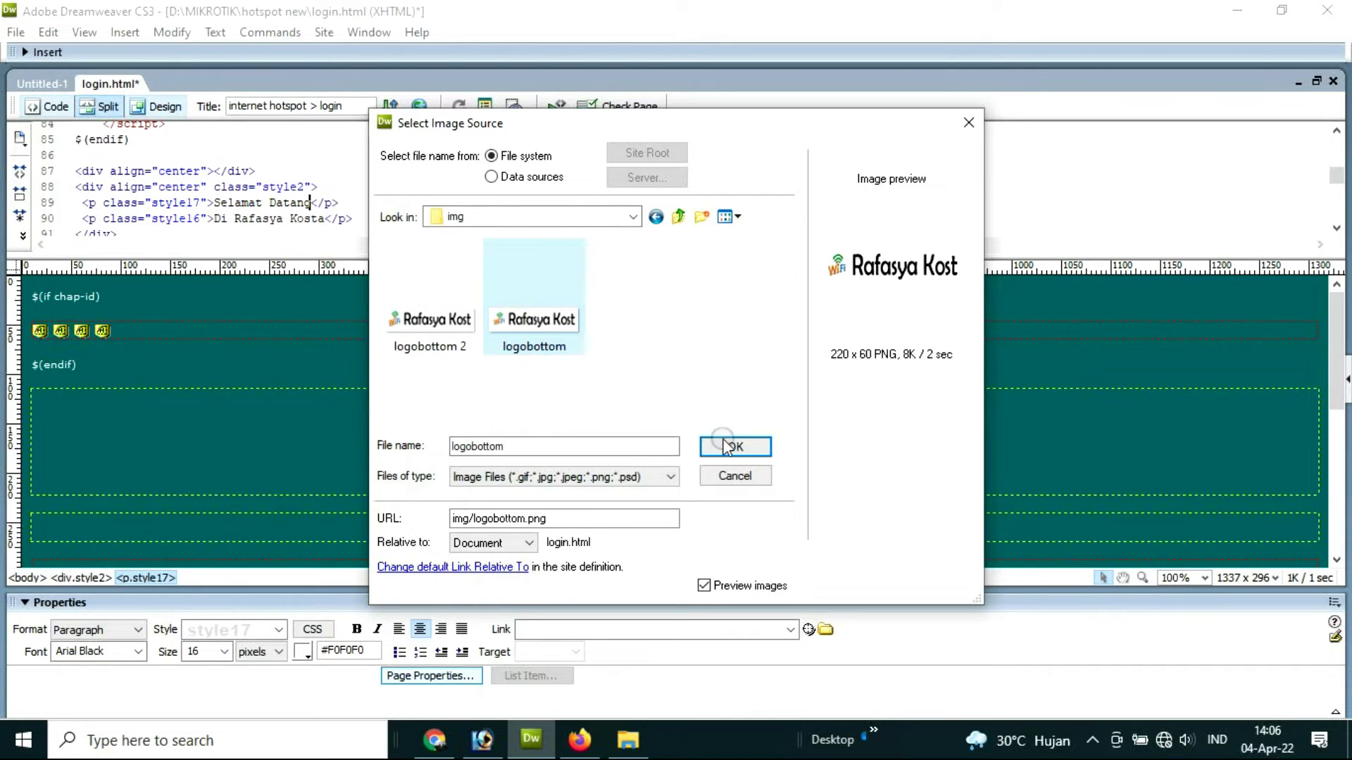
click(877, 324)
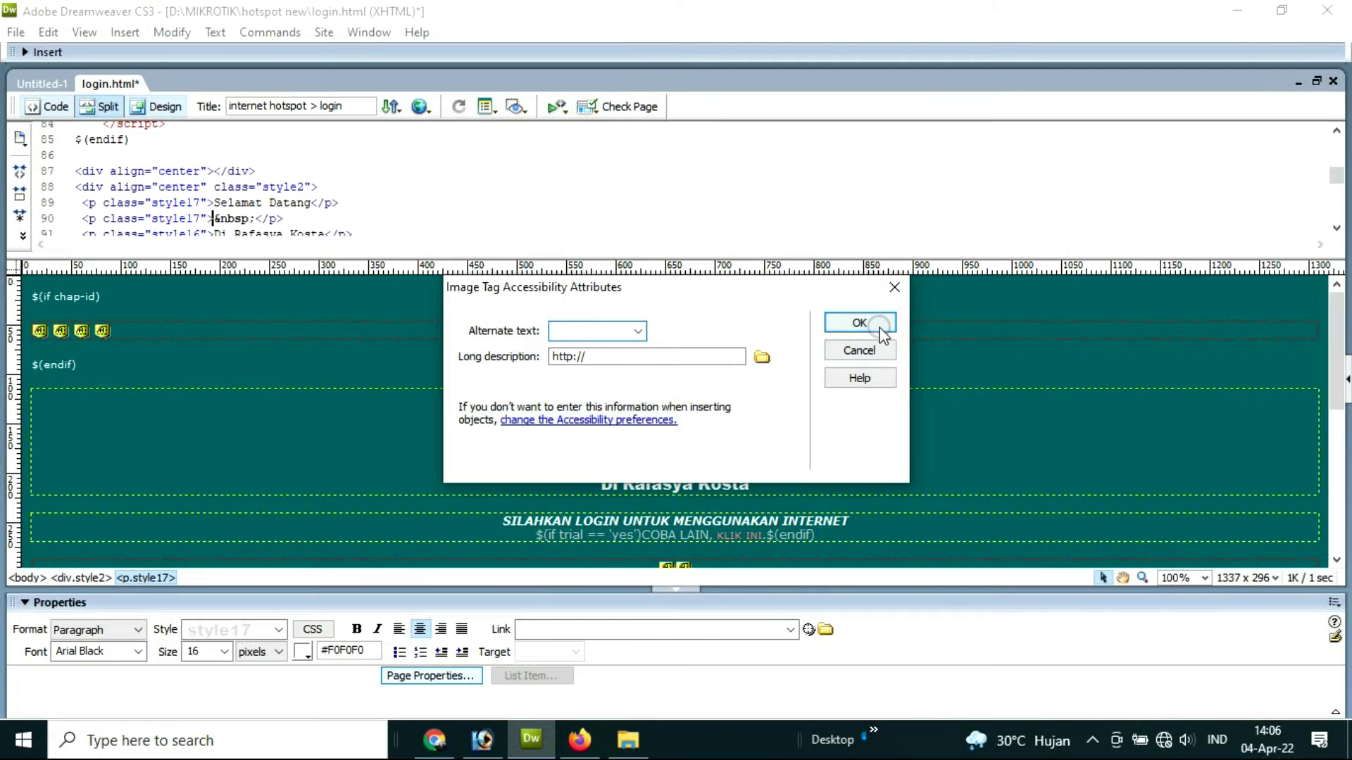
click(739, 448)
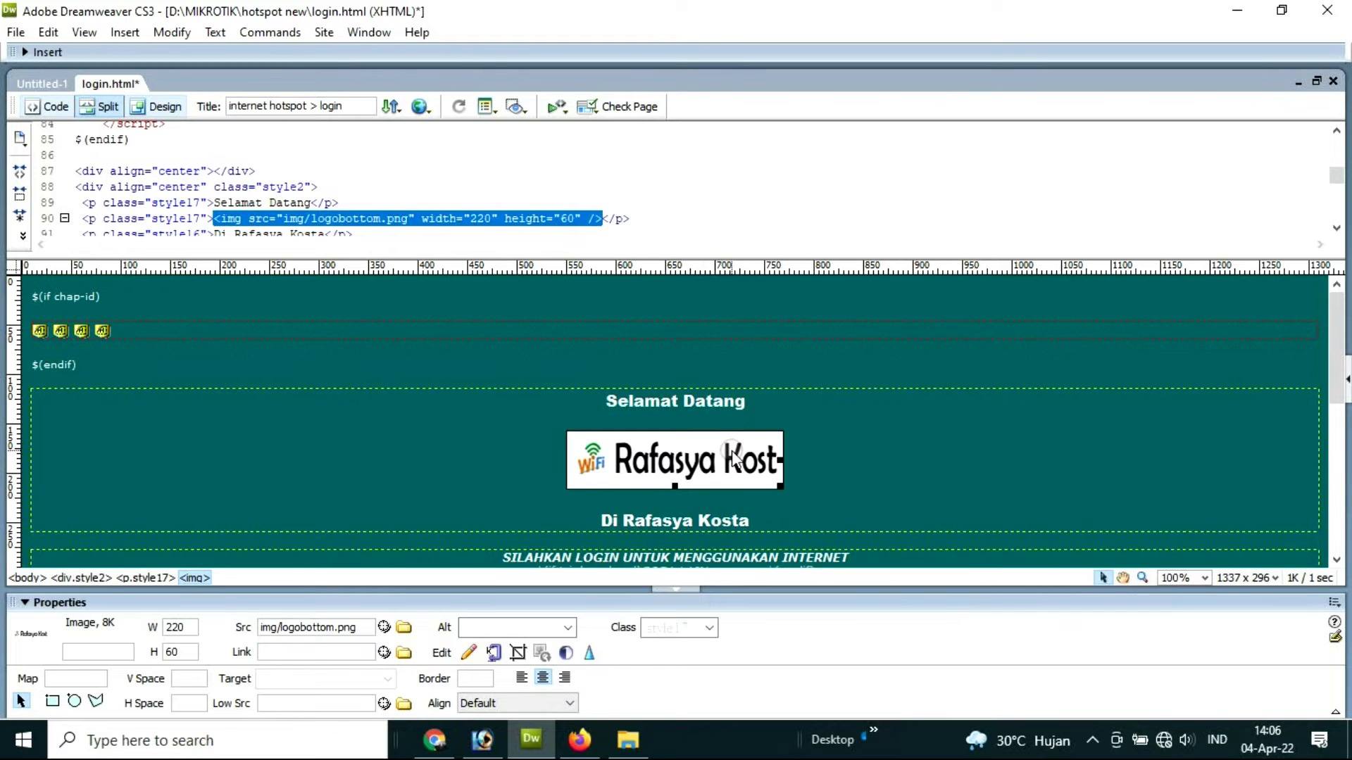
scroll(734, 459, down, 8)
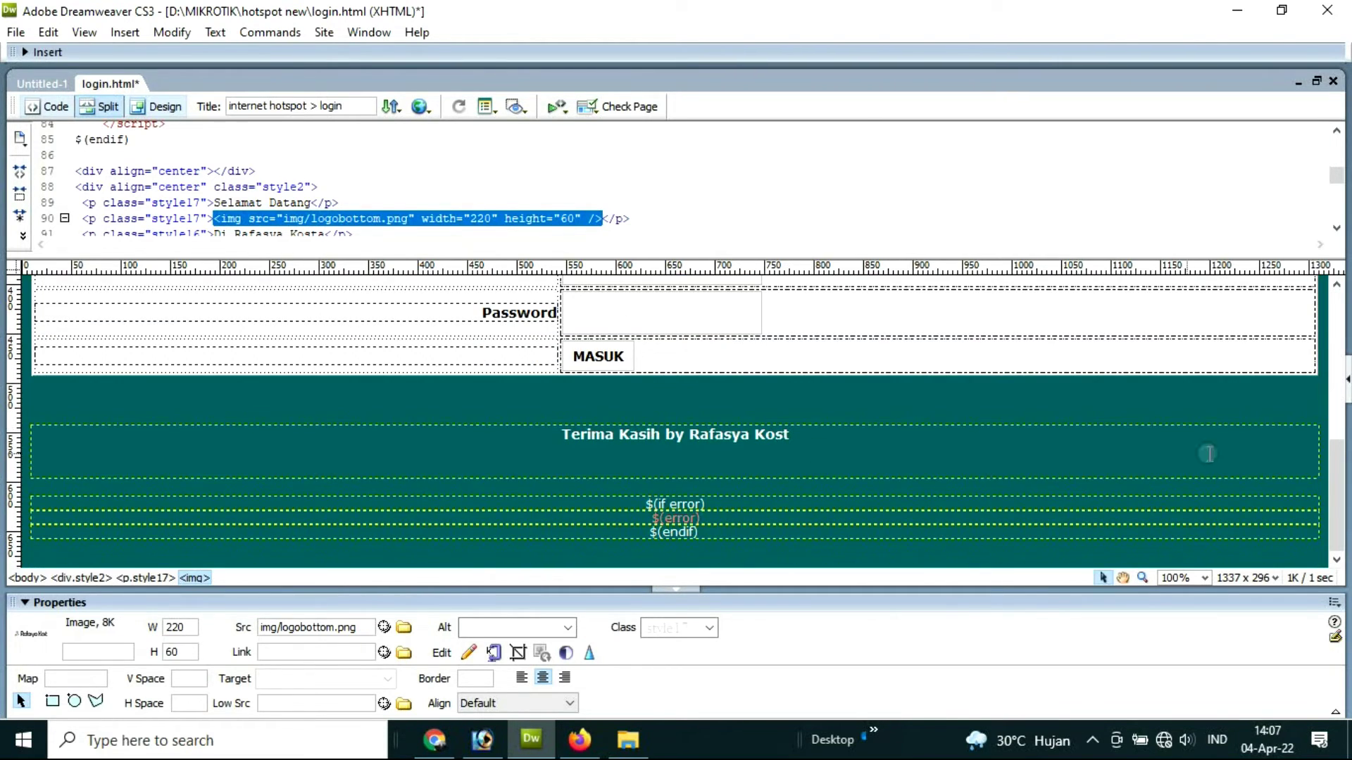
Step: Try a pale yellow #FFFFCC page background in Page Properties
click(1316, 395)
key(Down)
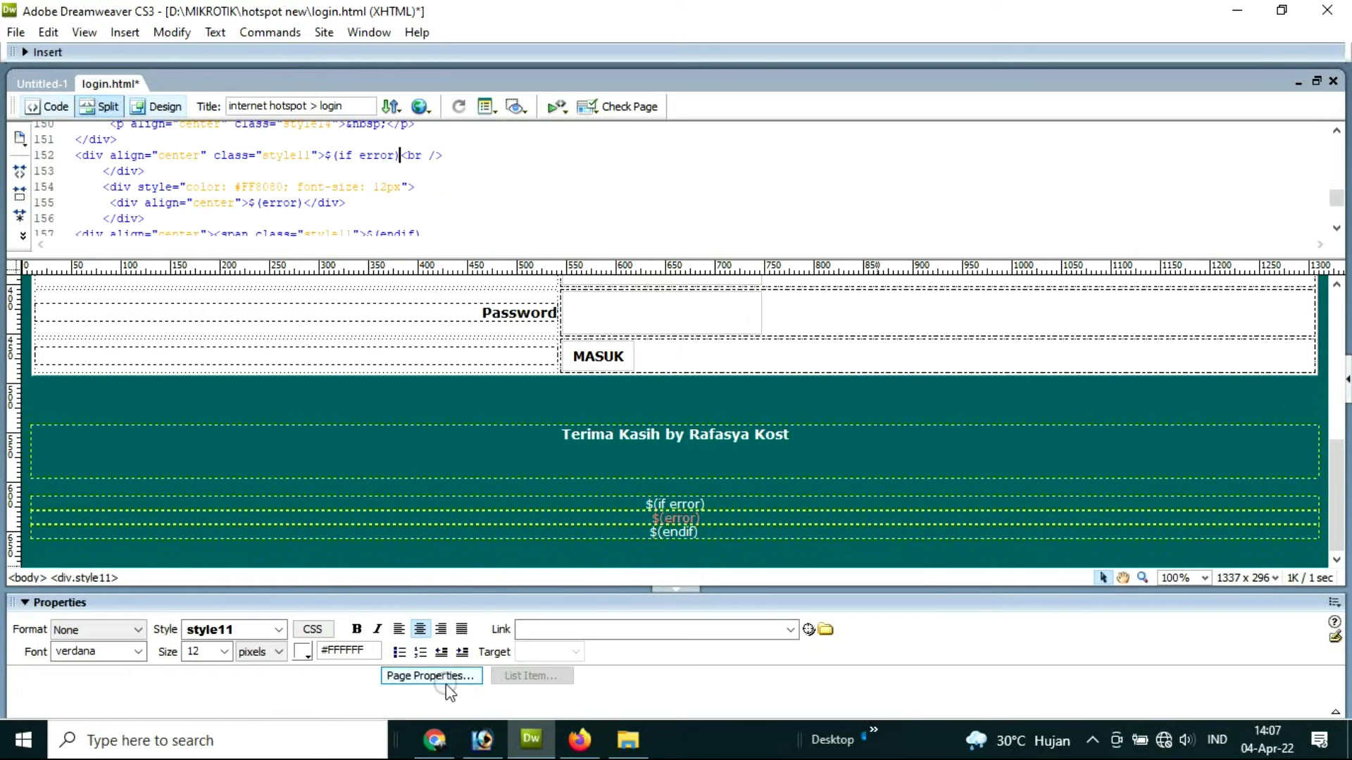
click(431, 678)
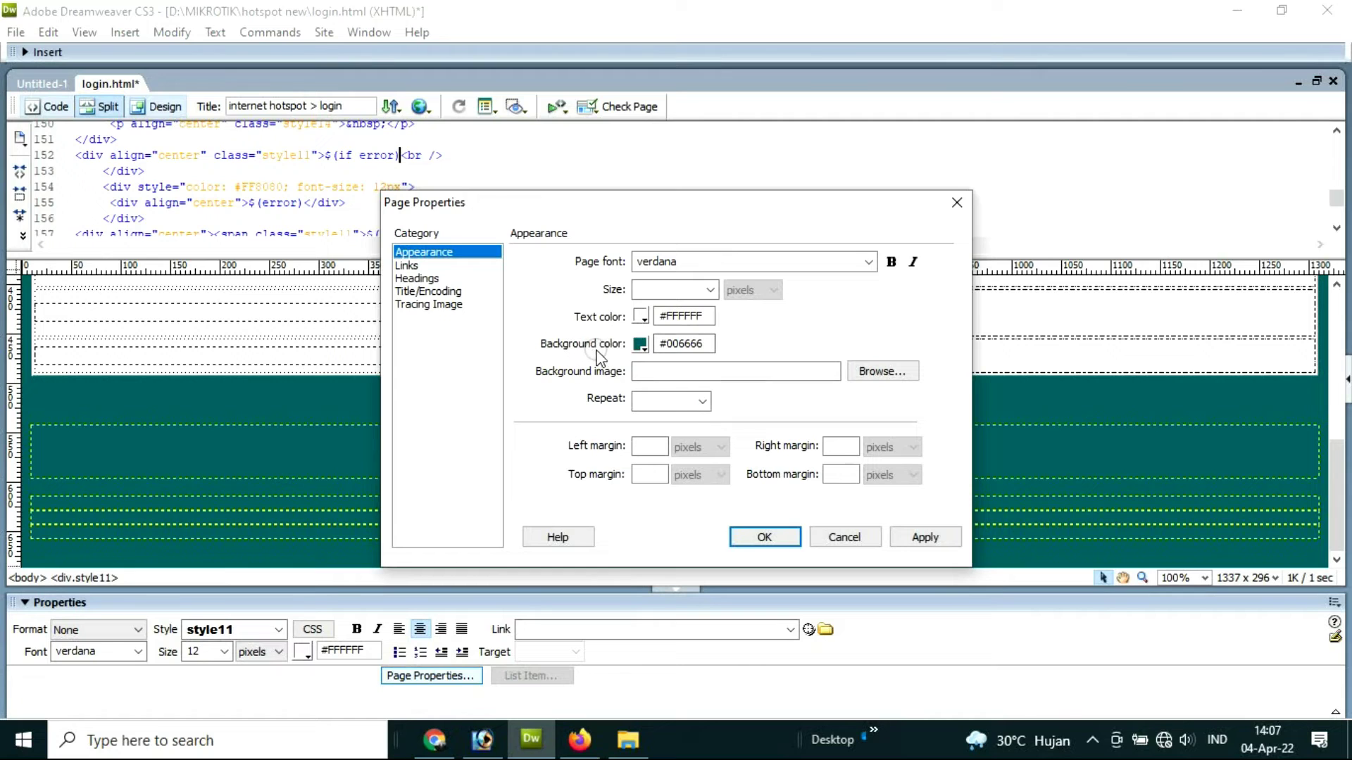
click(640, 345)
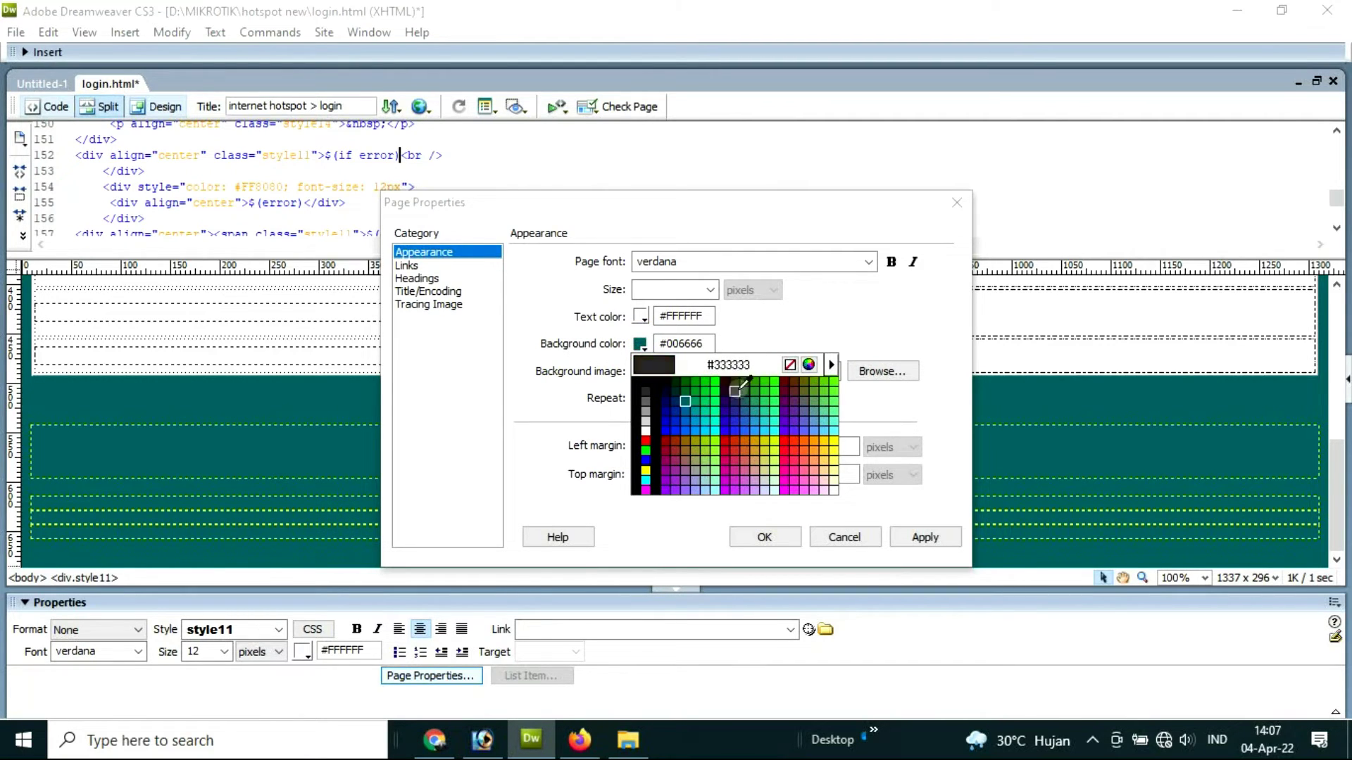
click(832, 485)
click(924, 537)
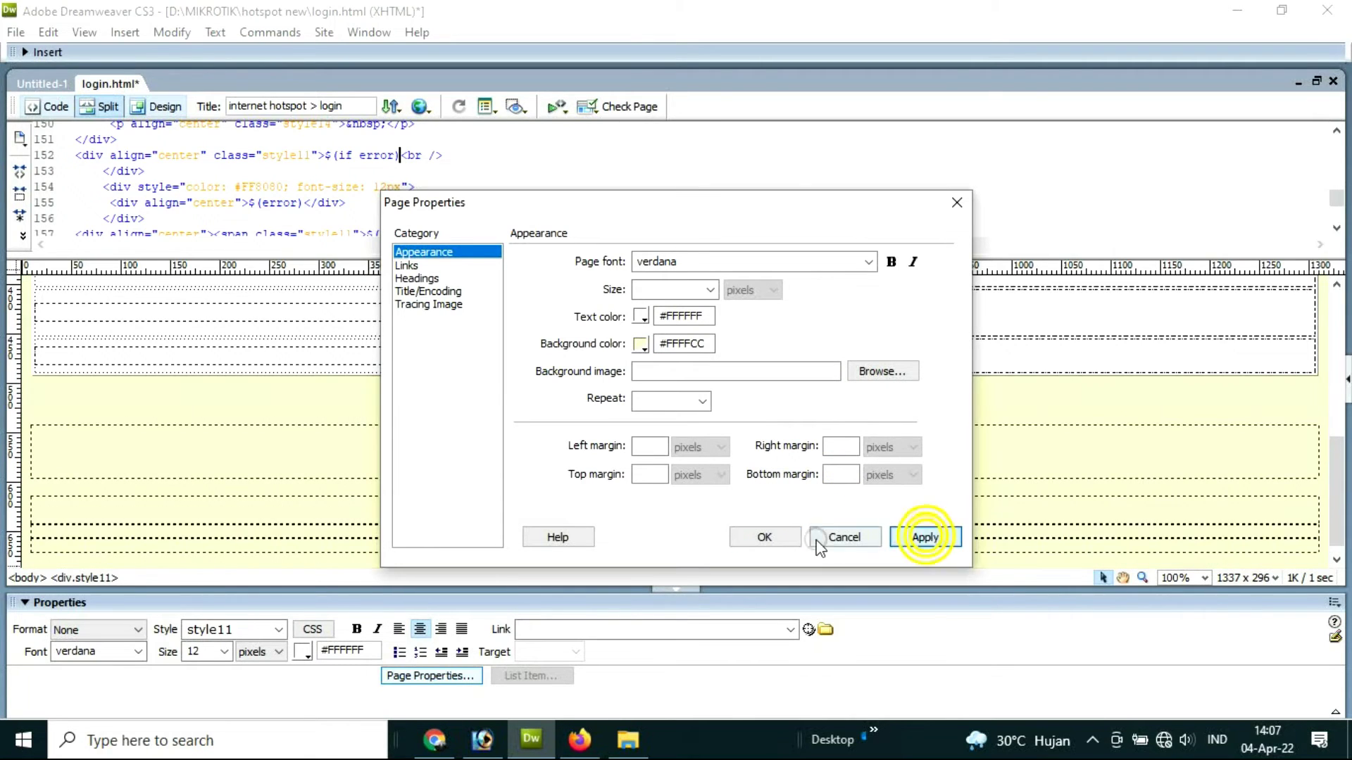
click(764, 537)
scroll(1089, 449, down, 1)
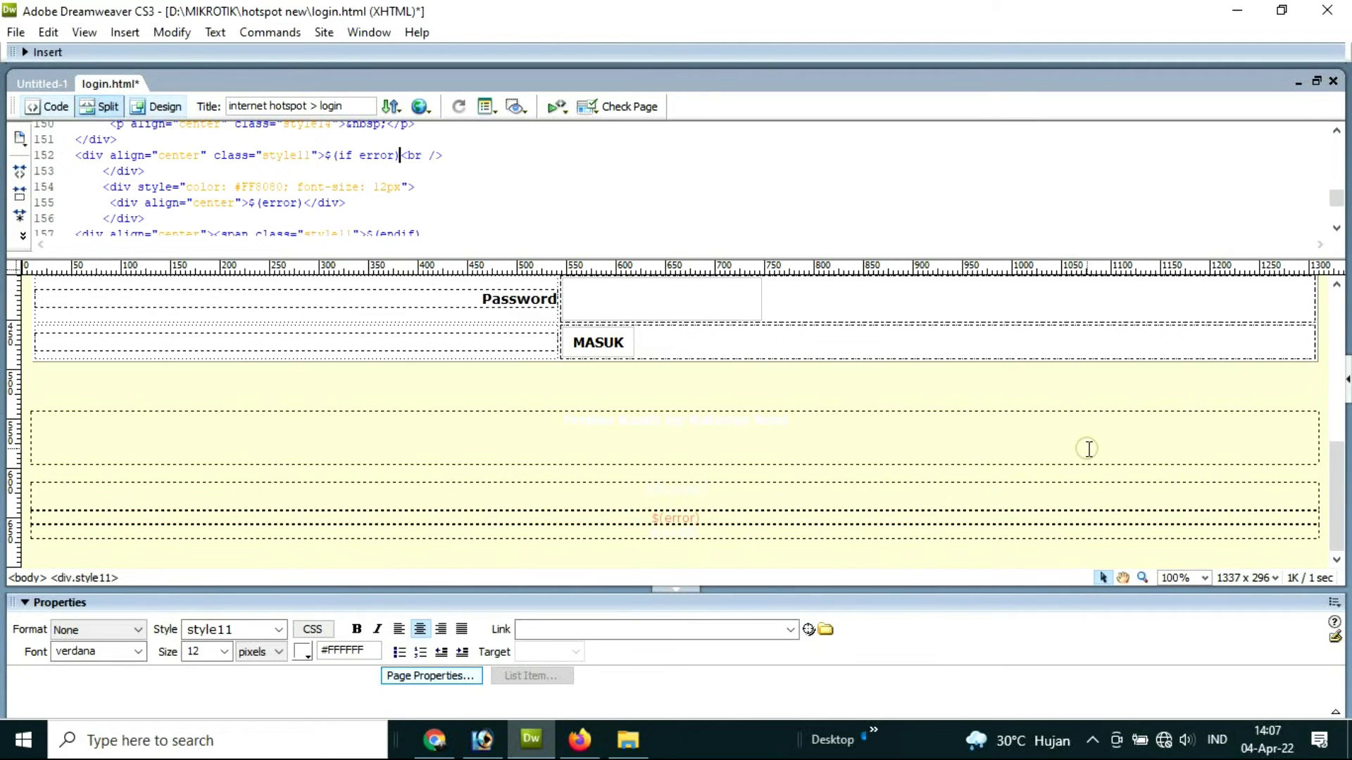
scroll(1090, 450, up, 6)
scroll(1093, 453, down, 6)
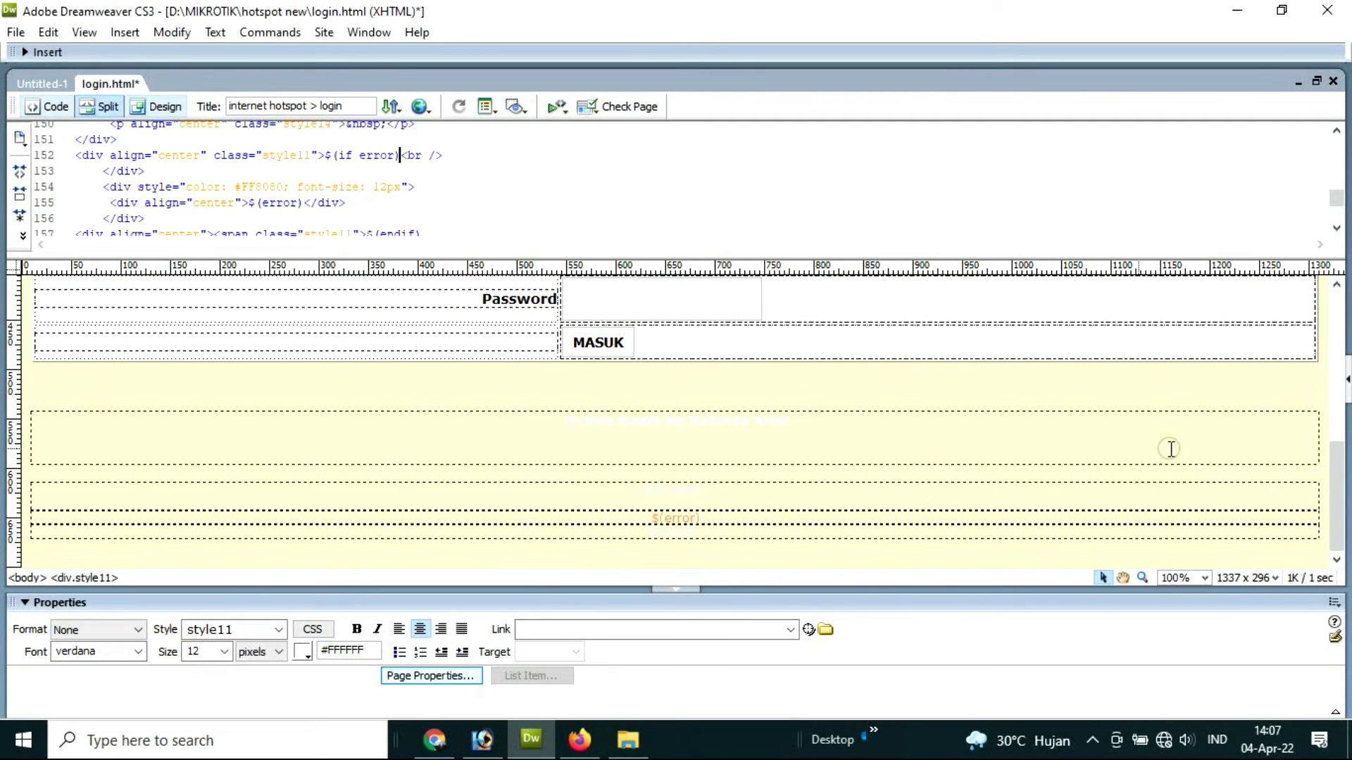
Step: Change the page background back to teal #006666
click(461, 677)
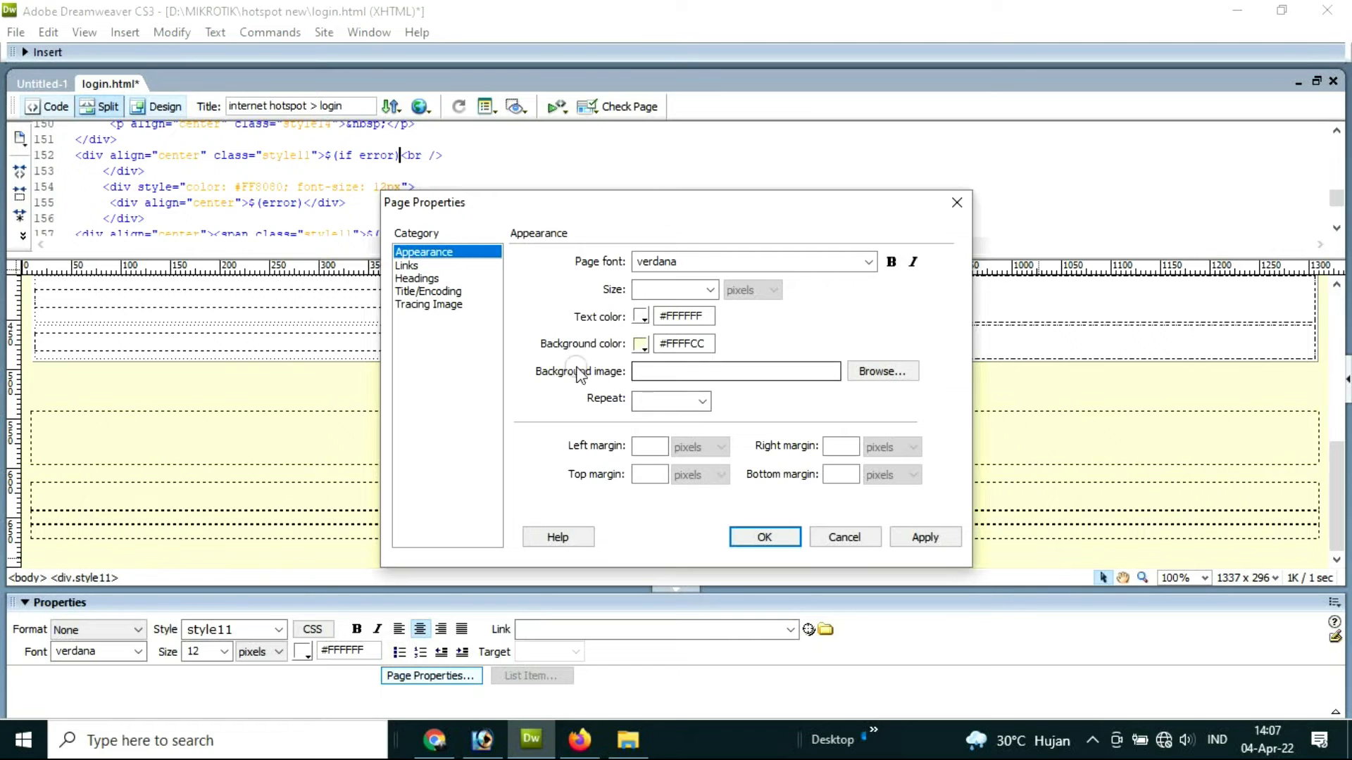
click(640, 345)
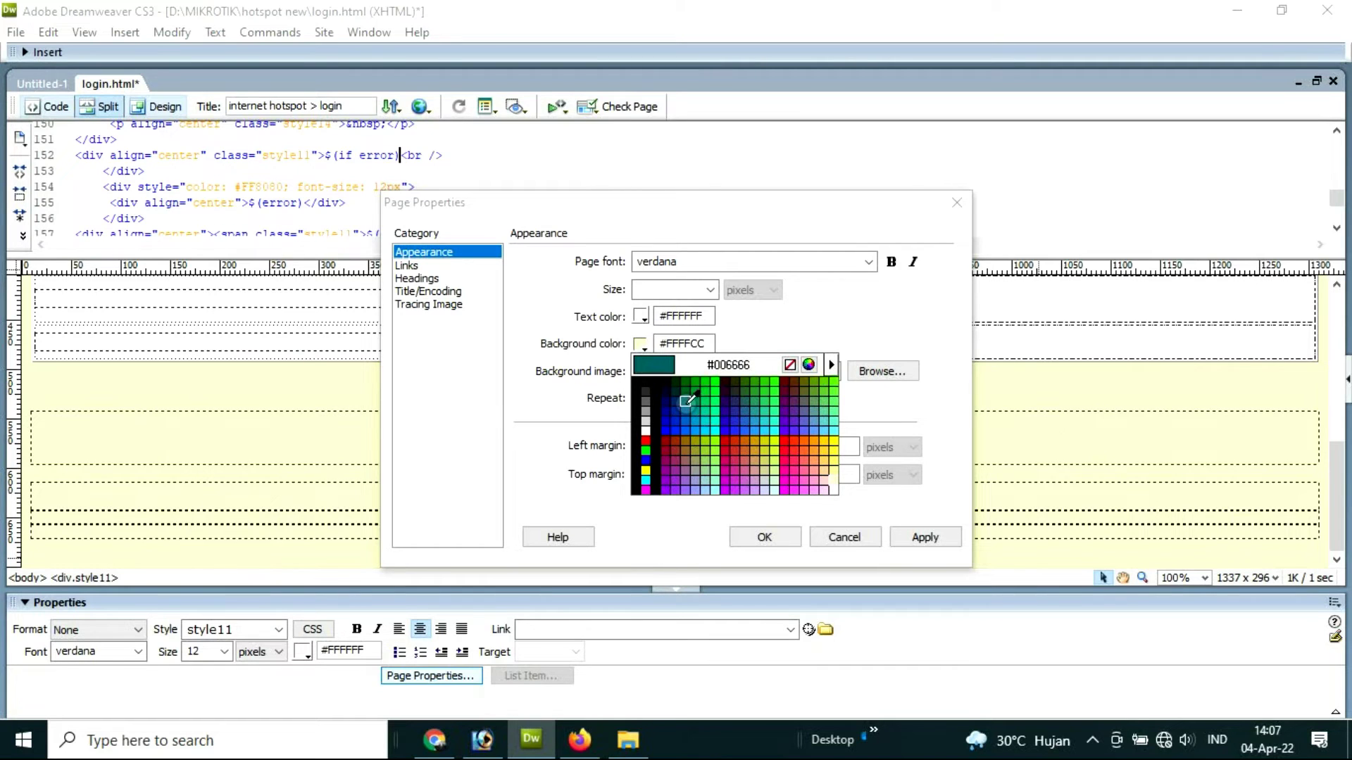
click(686, 402)
click(923, 537)
click(766, 537)
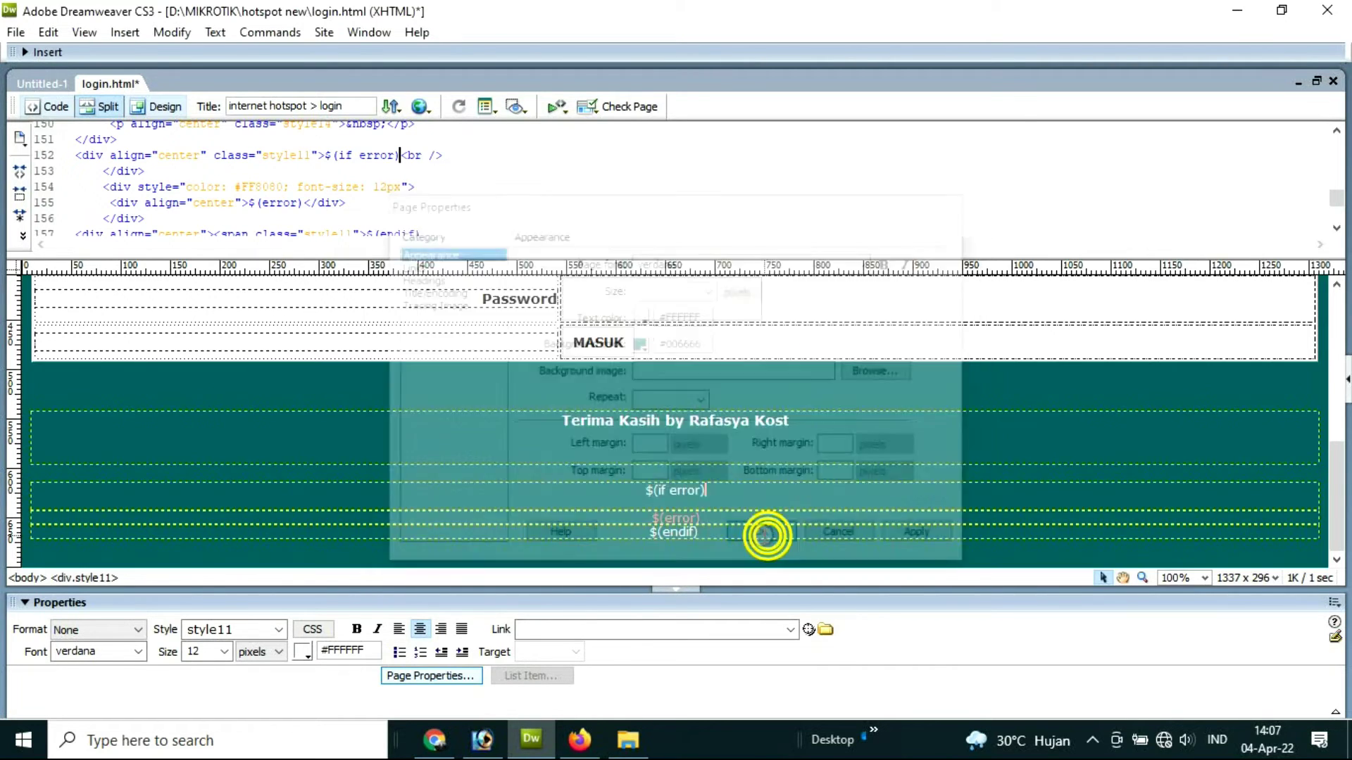
Step: Save login.html
click(16, 31)
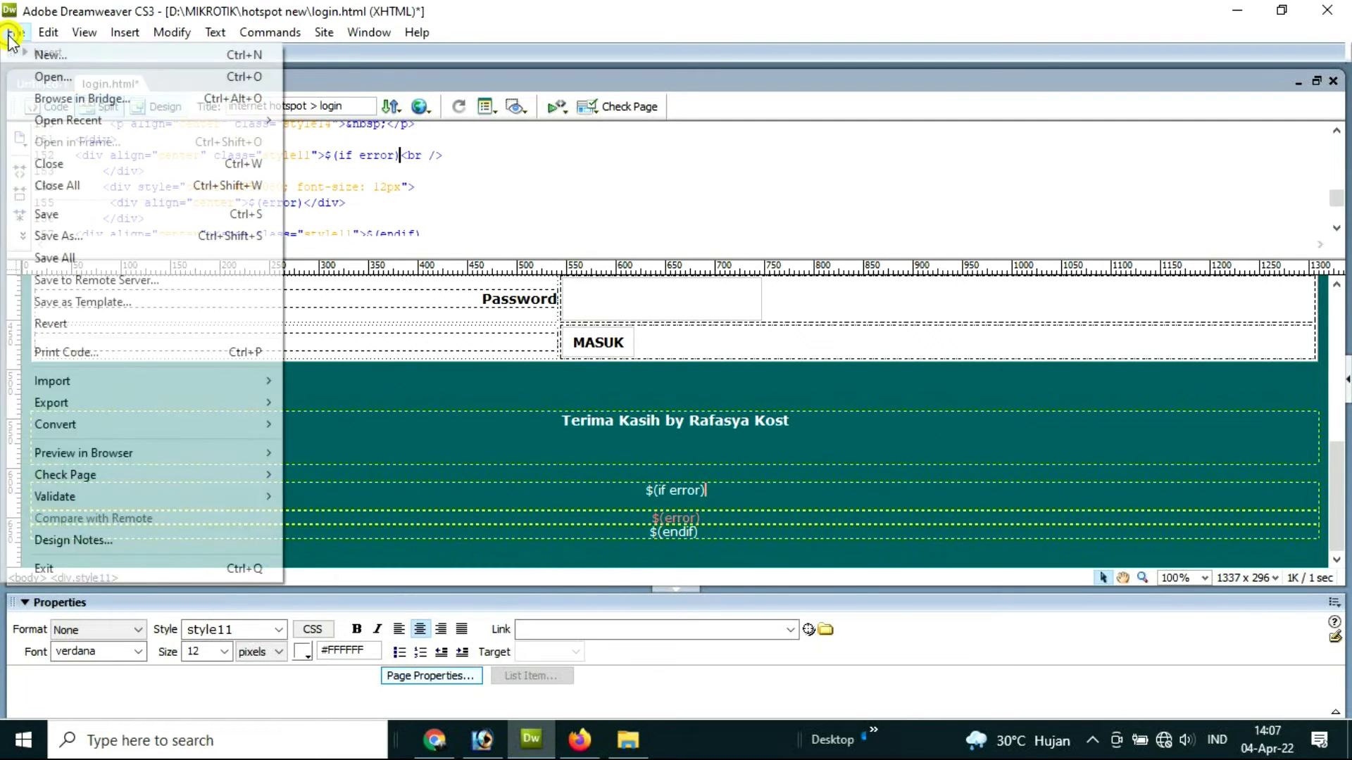
click(46, 214)
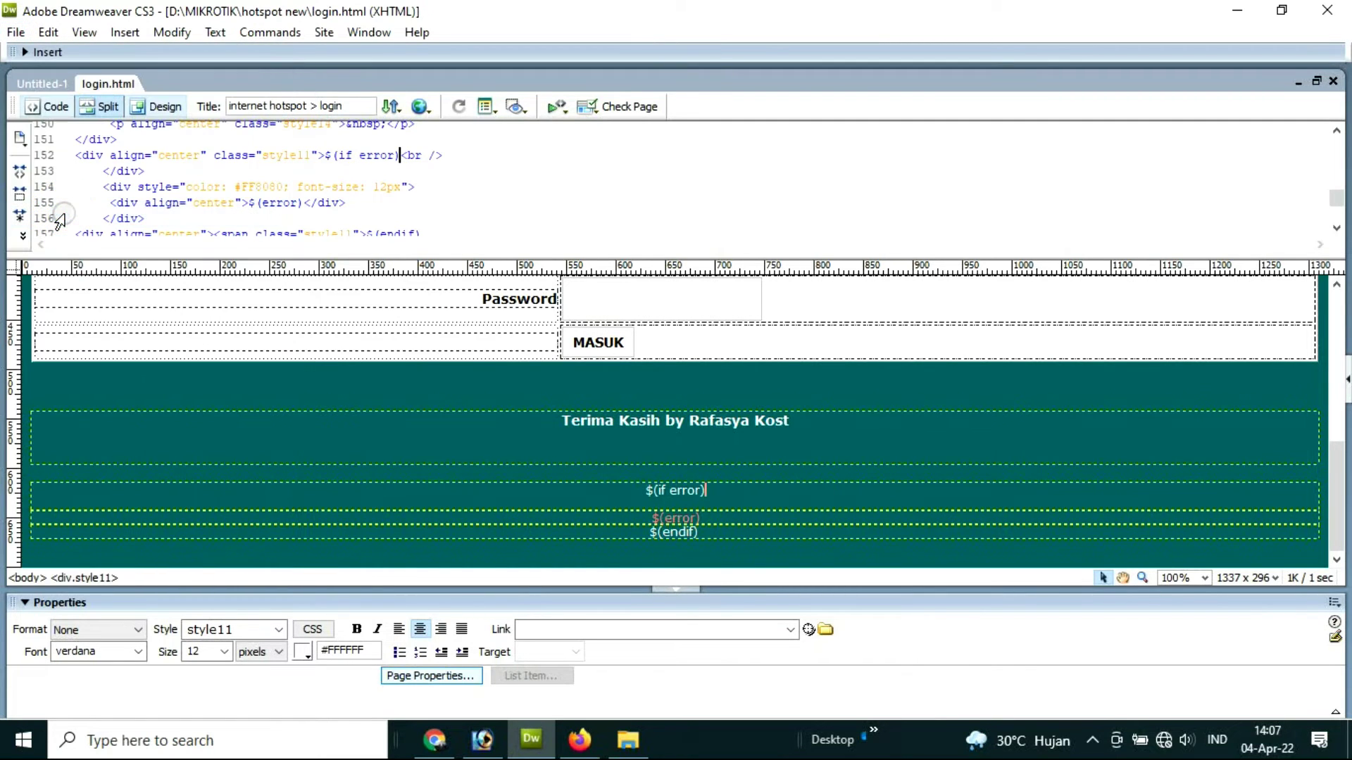
scroll(595, 399, up, 10)
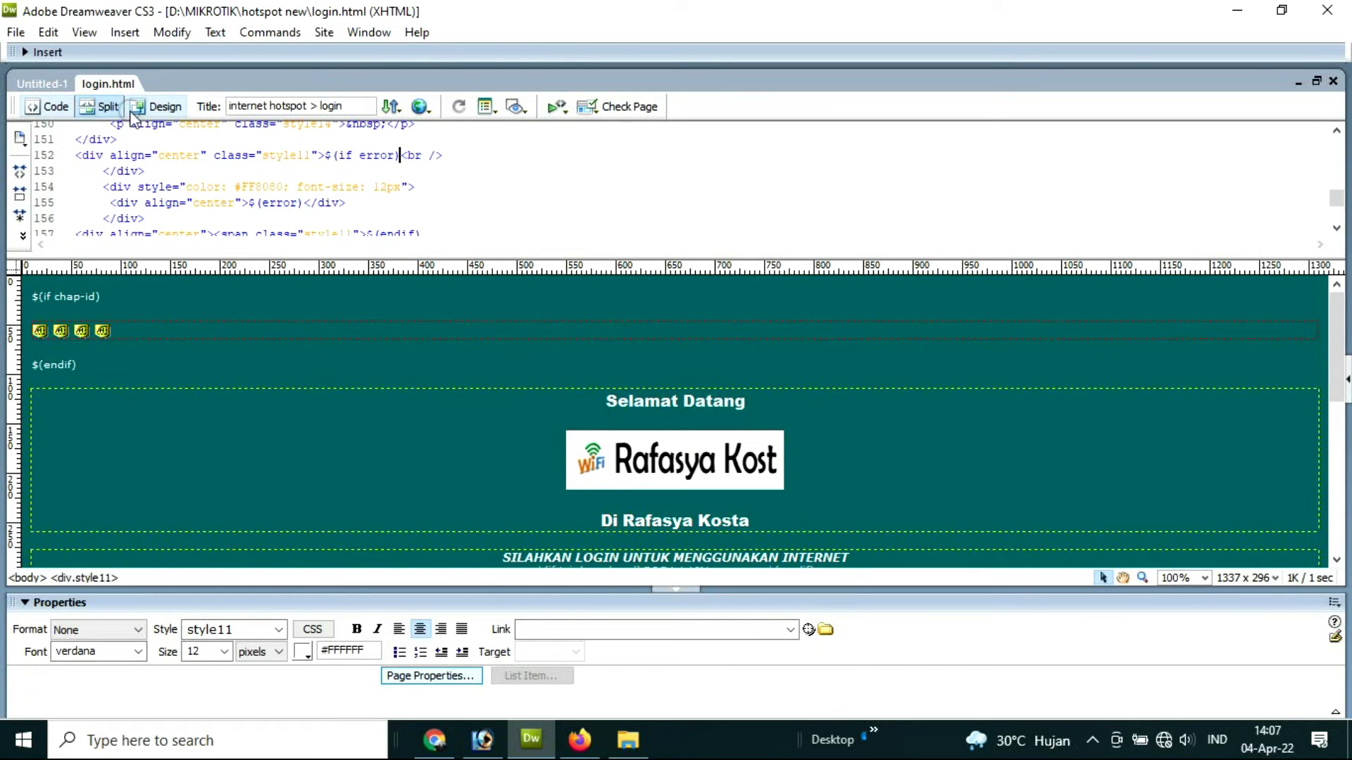
Step: Open status.html from the hotspot new folder in Dreamweaver CS3 and select the Rafasya Kost logo
click(628, 740)
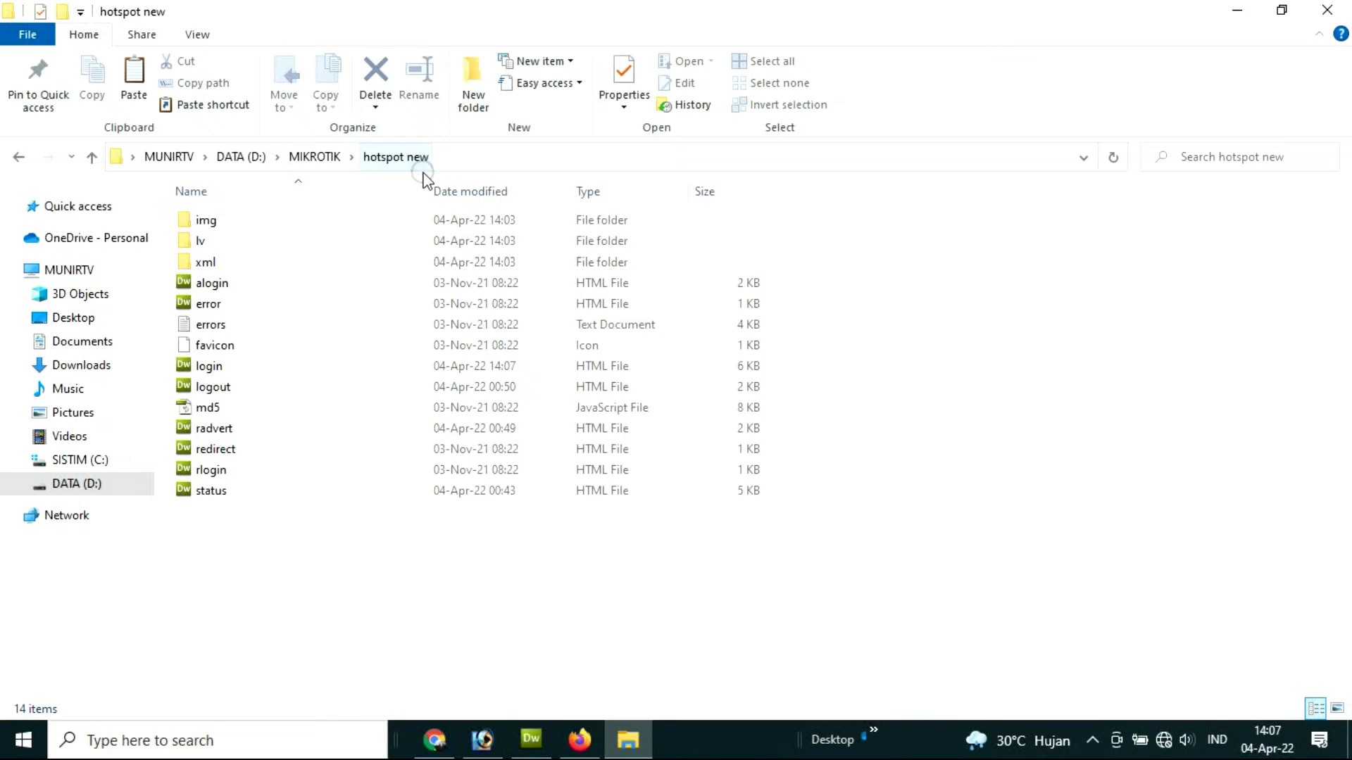
right_click(220, 491)
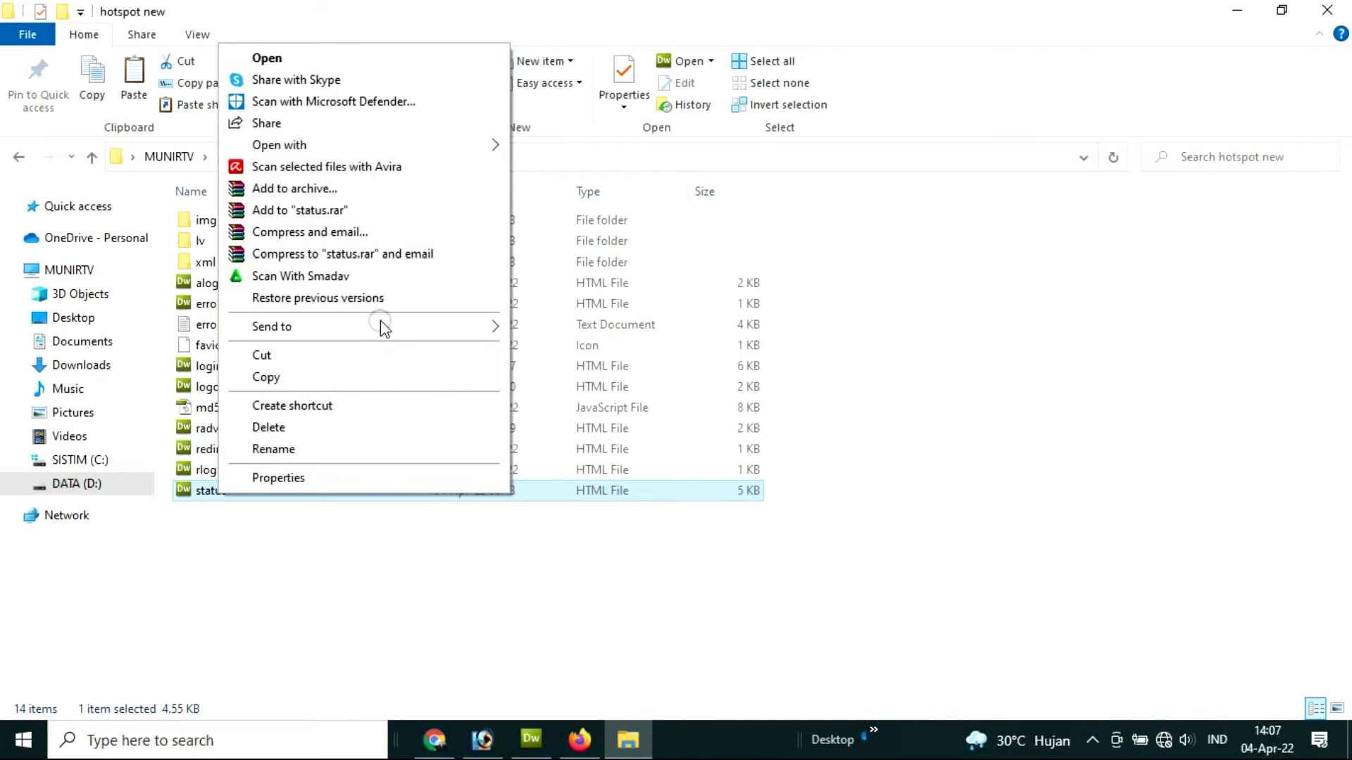
mouse_move(473, 148)
click(577, 142)
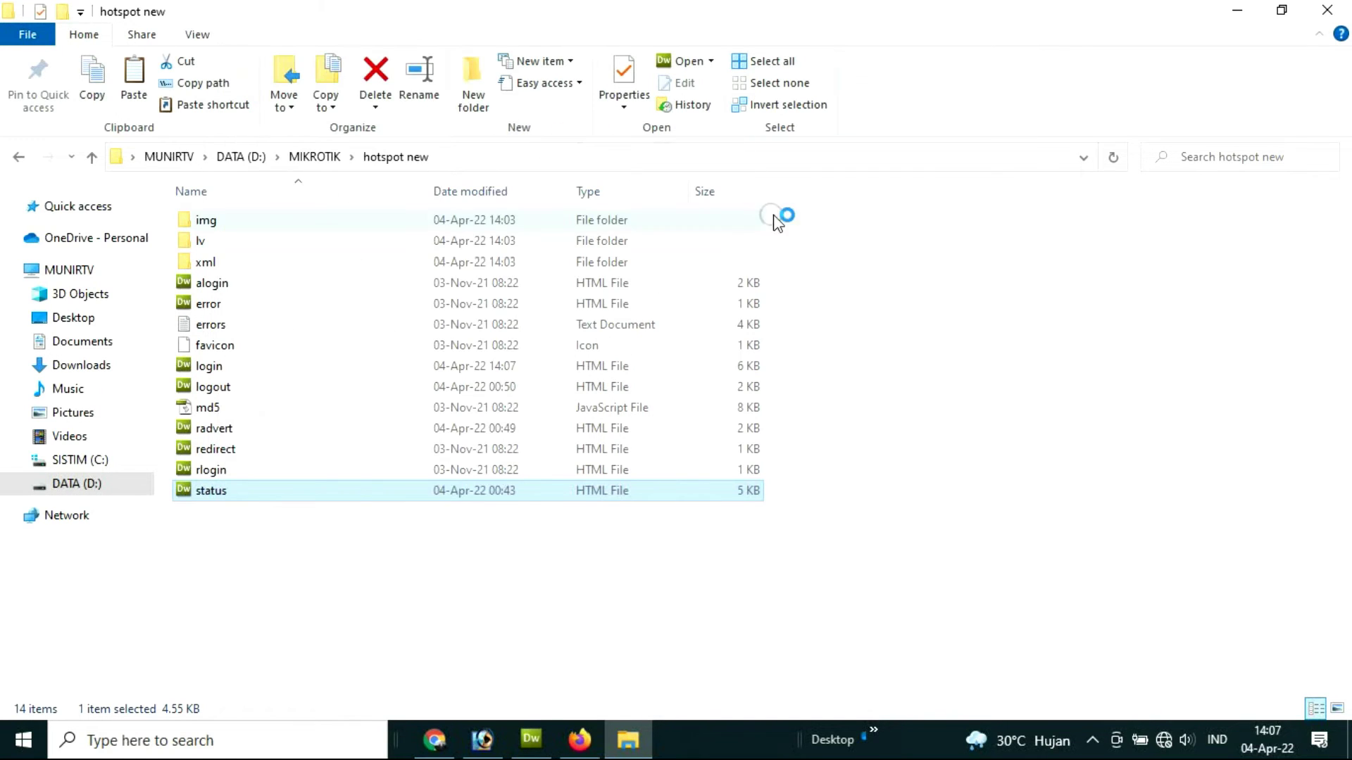
click(531, 739)
click(766, 405)
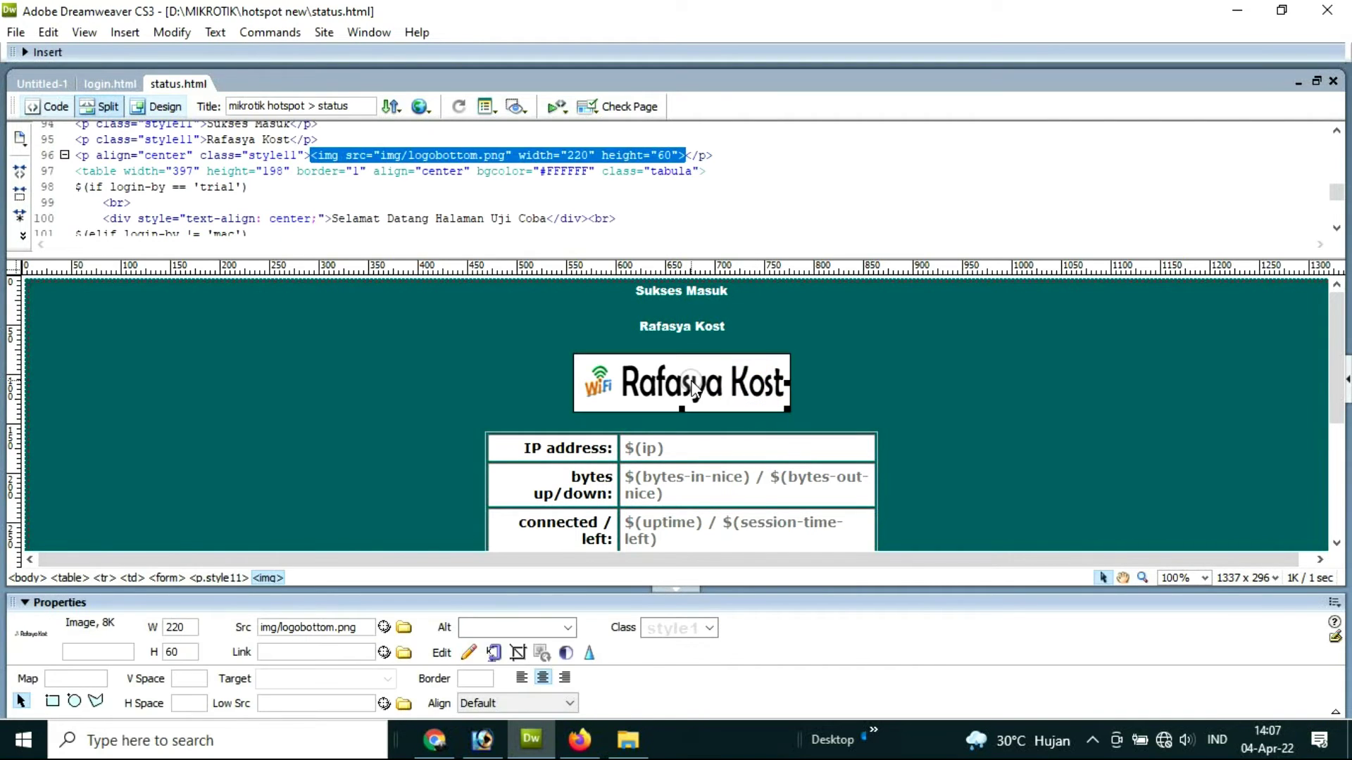
Step: Delete the Rafasya Kost logo and insert the logobottom image from img, without accessibility text
key(Delete)
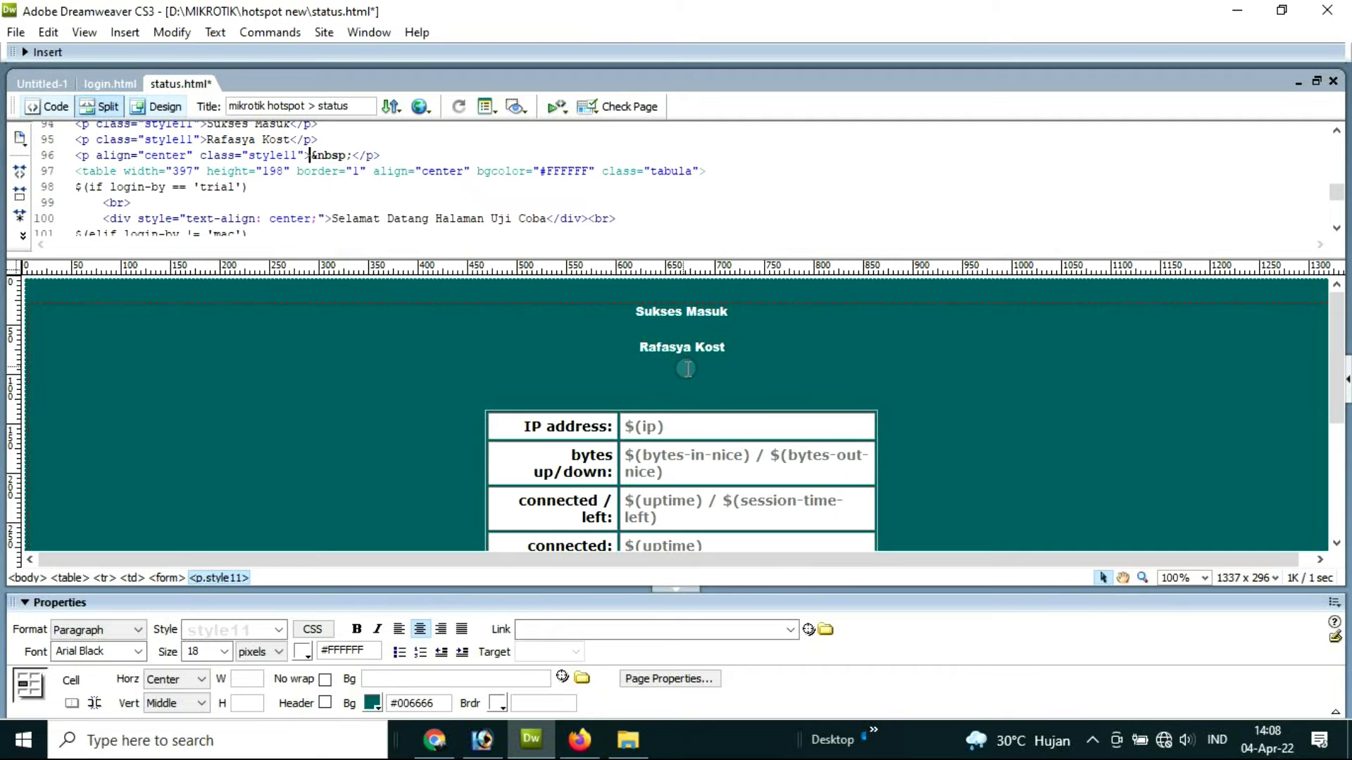
click(121, 32)
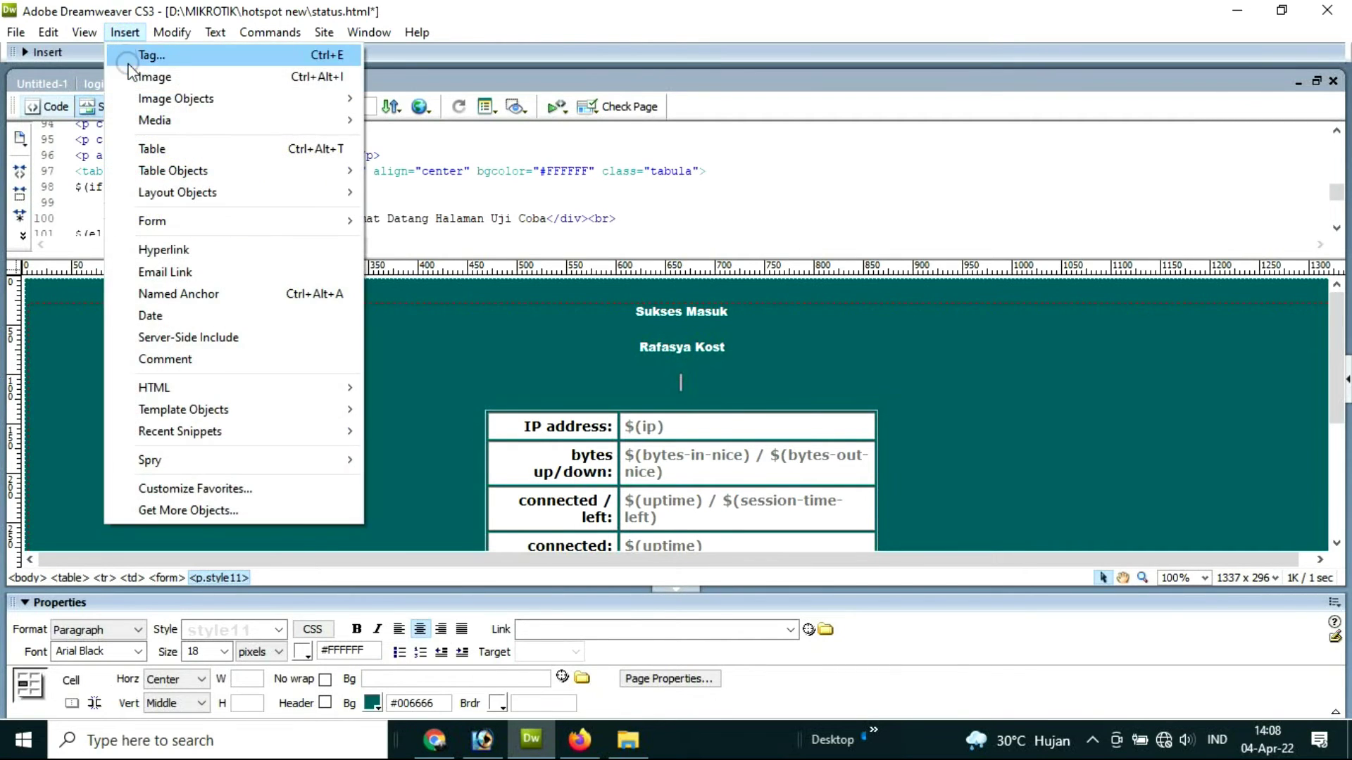
click(158, 75)
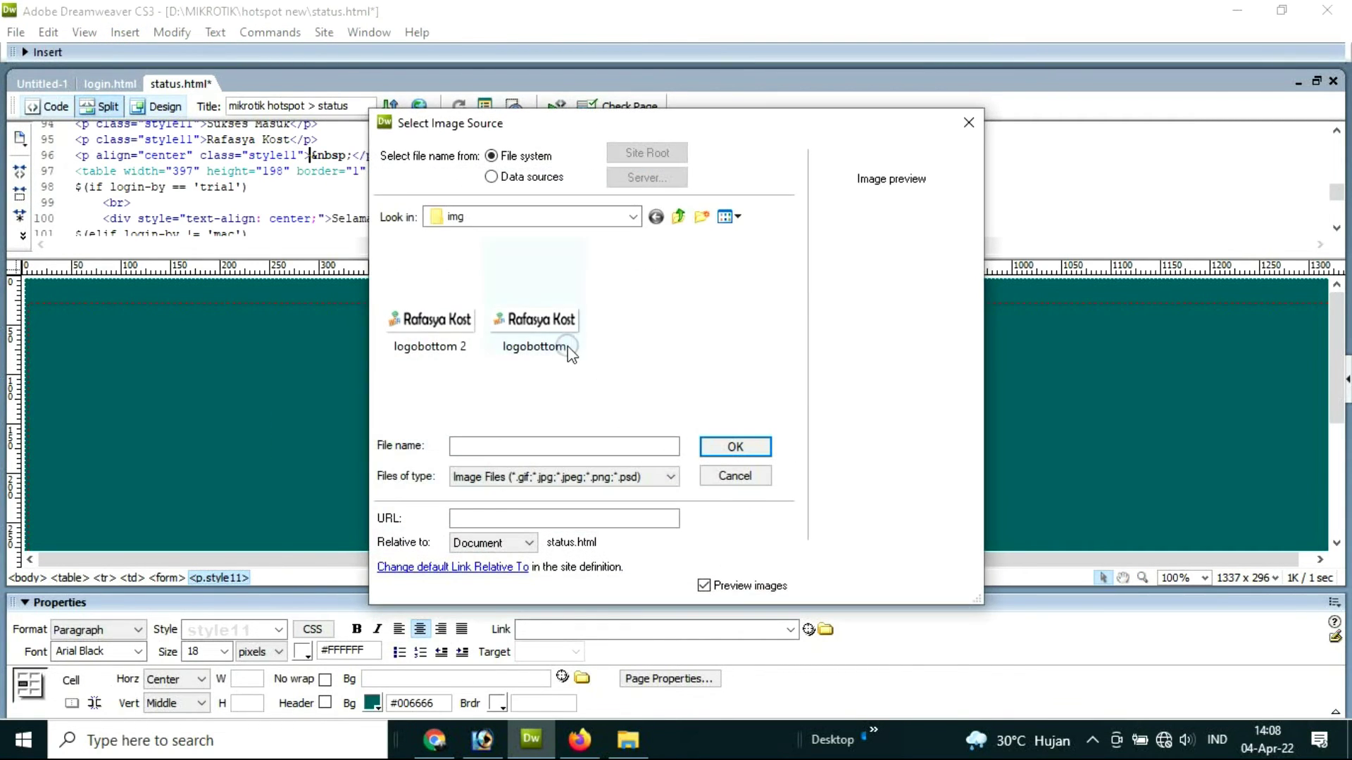
click(560, 334)
click(735, 446)
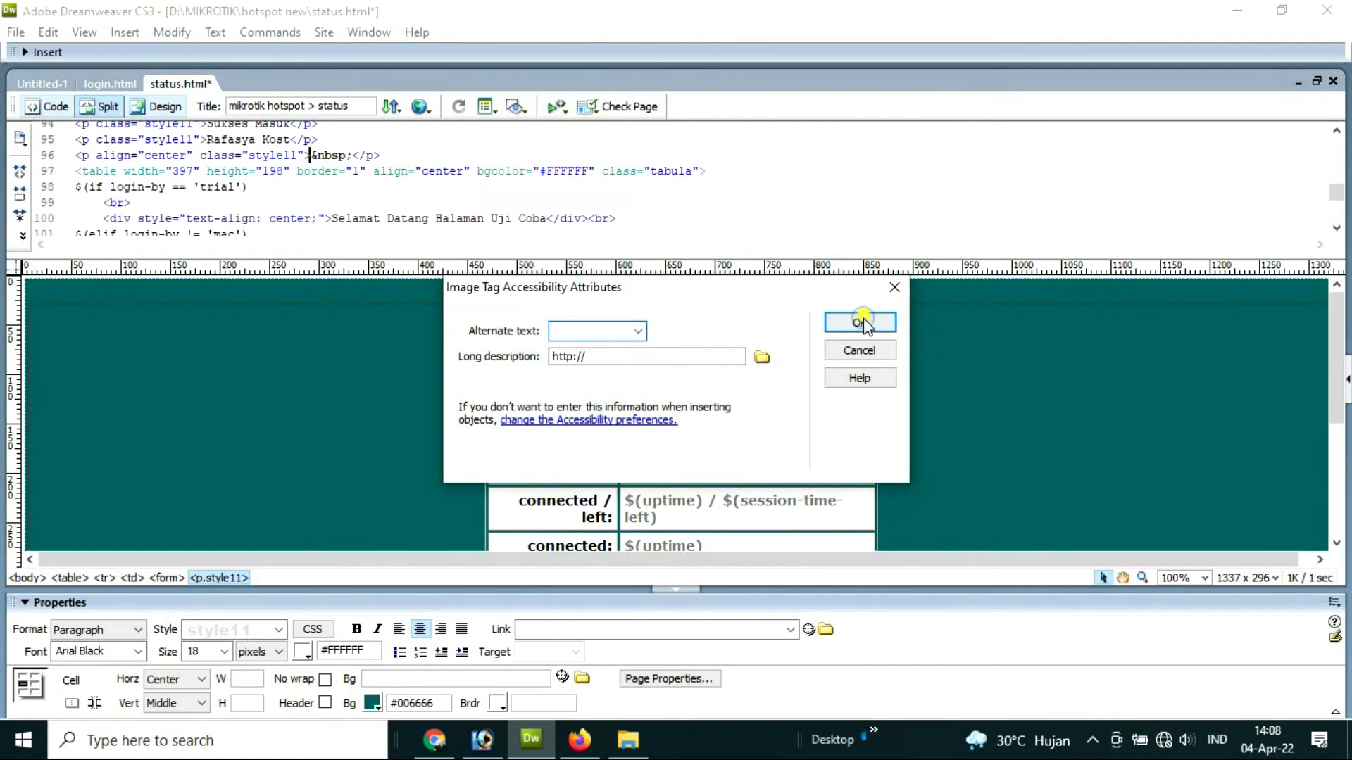
click(861, 323)
Step: Place the insertion point after the table, then switch over to File Explorer
scroll(882, 437, down, 6)
scroll(881, 436, up, 4)
click(881, 436)
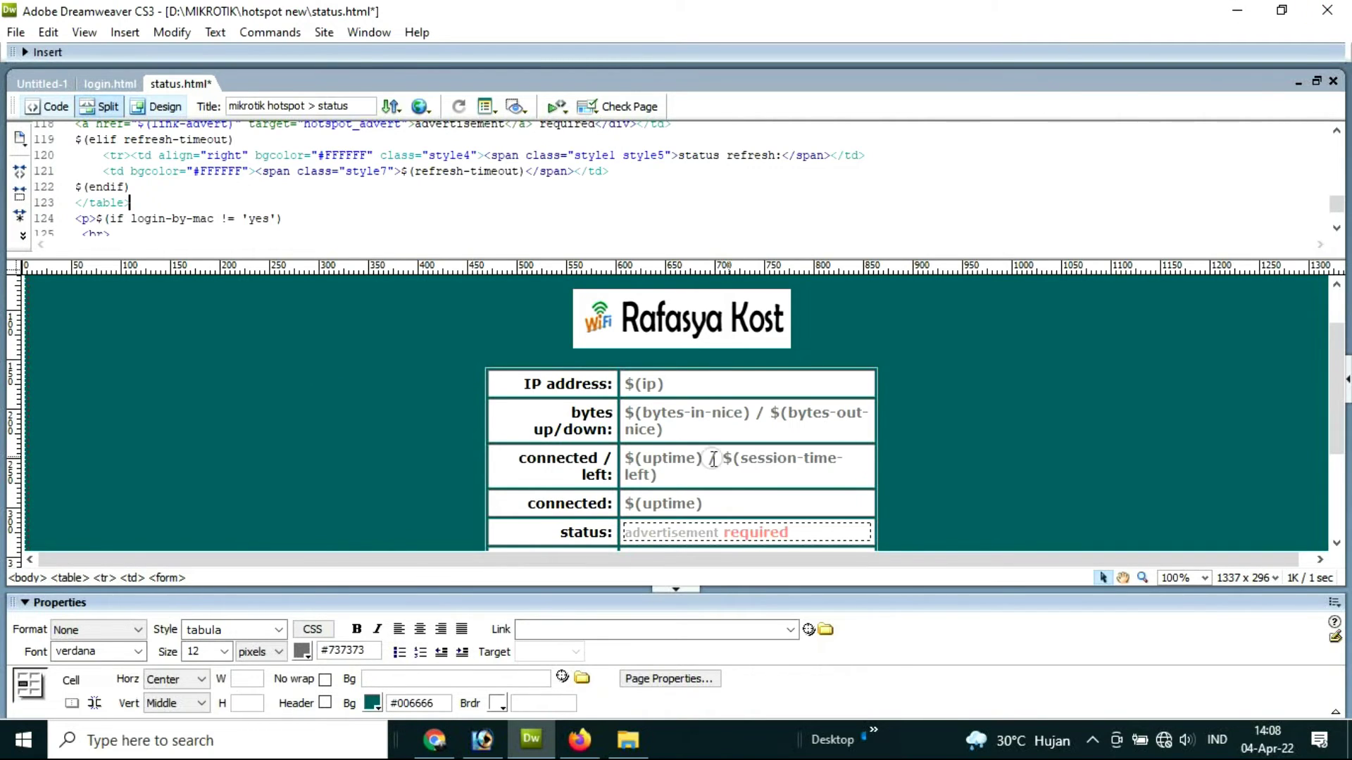
scroll(418, 419, up, 2)
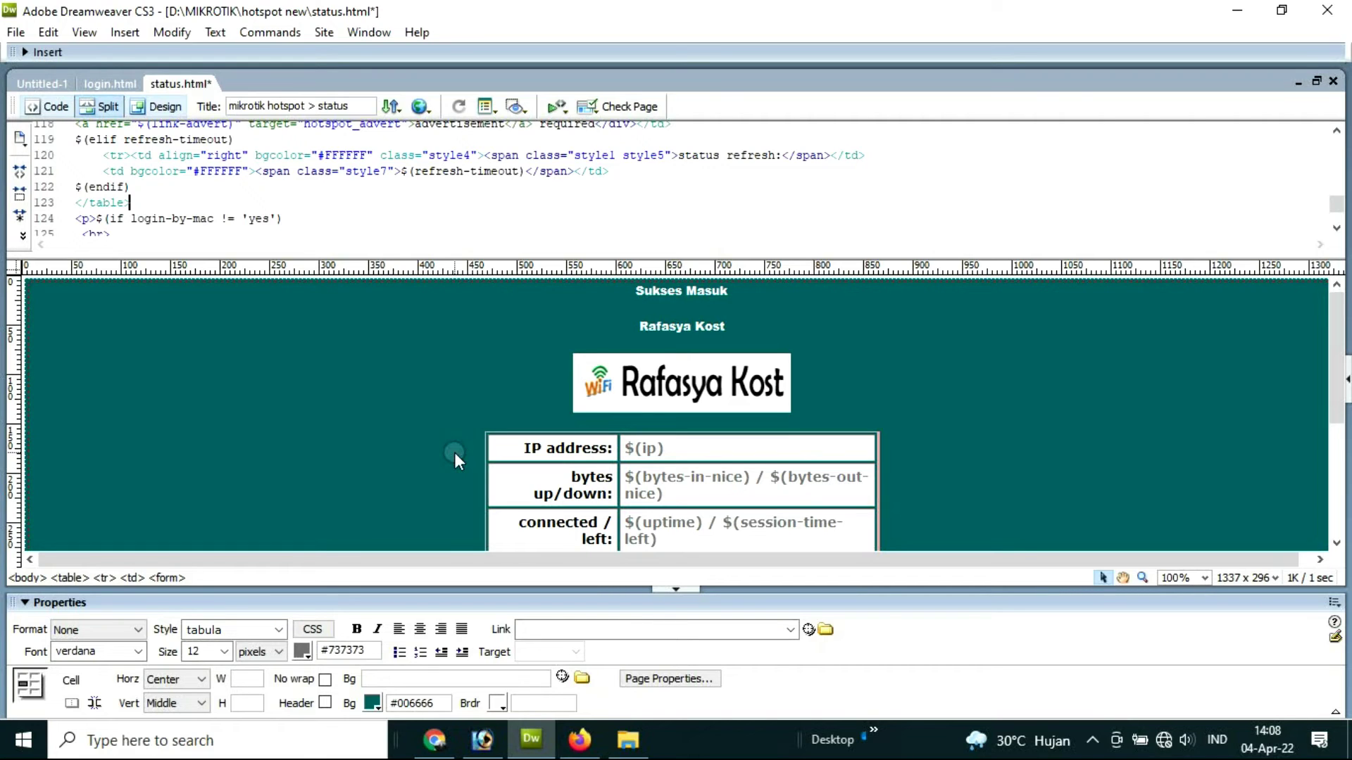
key(alt+Tab)
Step: Go from DATA (D:) into the MIKROTIK folder and select the hotspot new folder
click(241, 155)
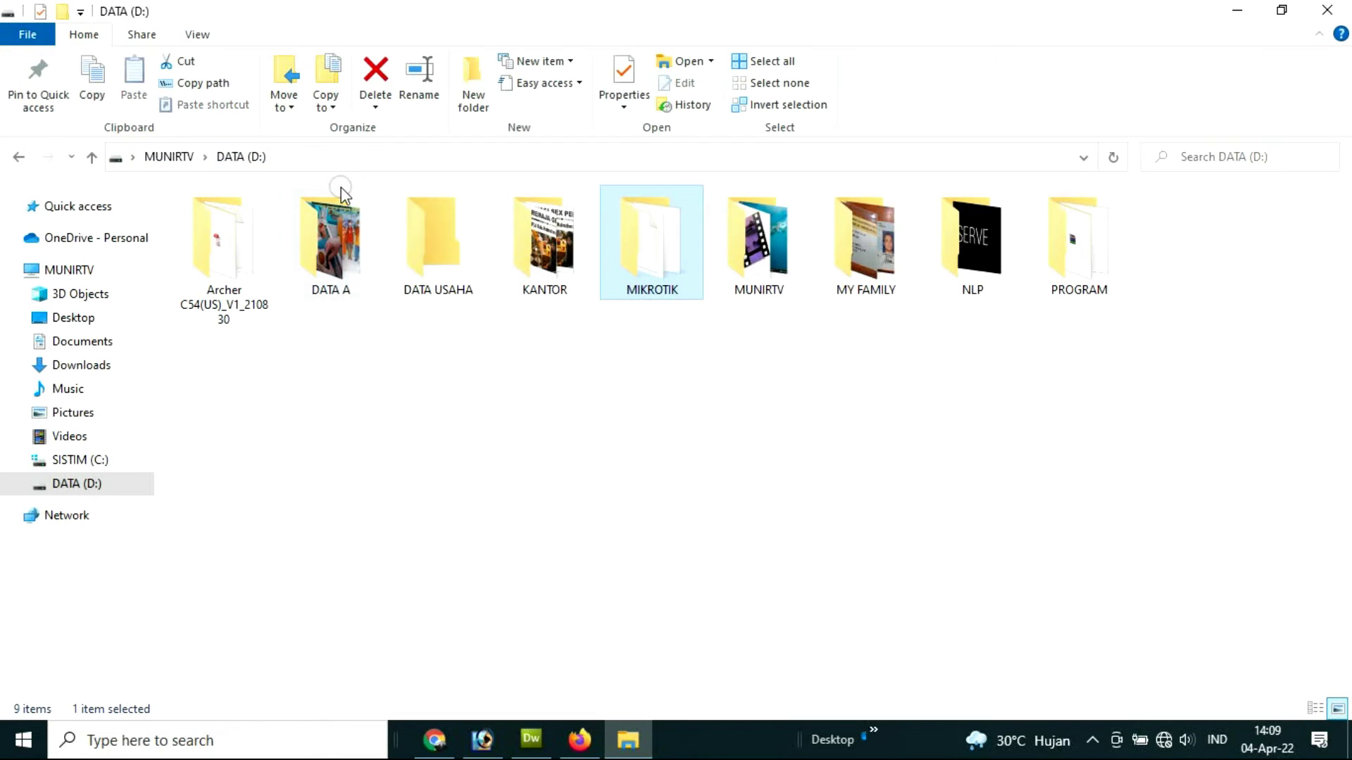
double_click(665, 263)
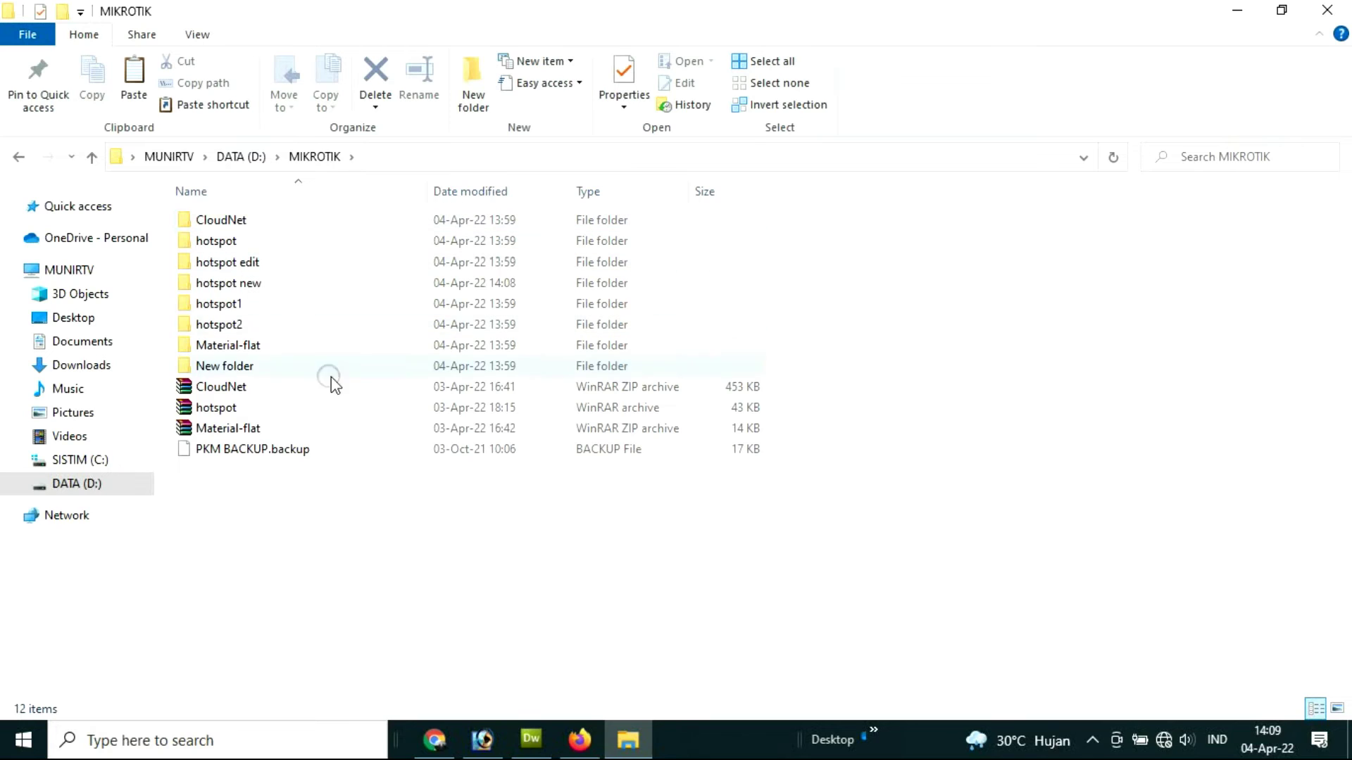
click(253, 282)
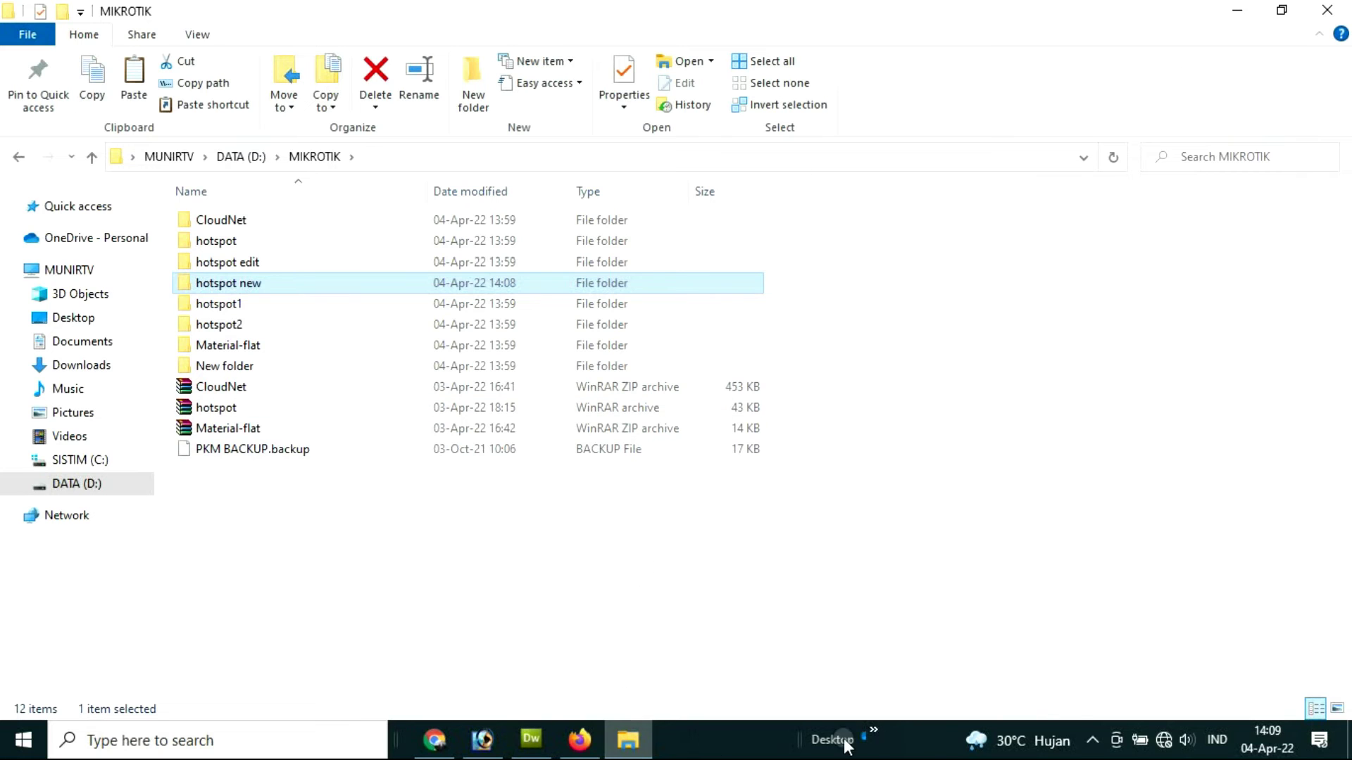
click(873, 730)
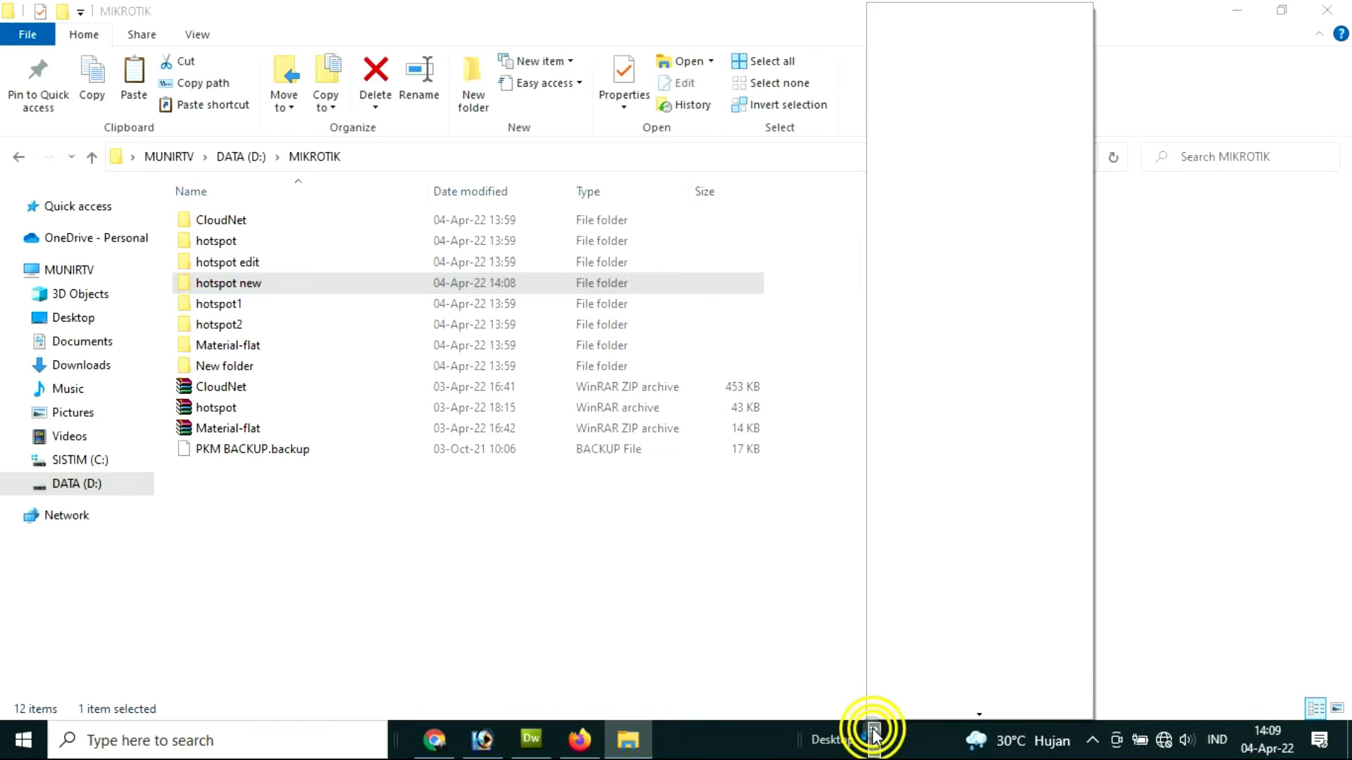
Step: Launch WinBox and connect to the MikroTik router neighbor
click(898, 654)
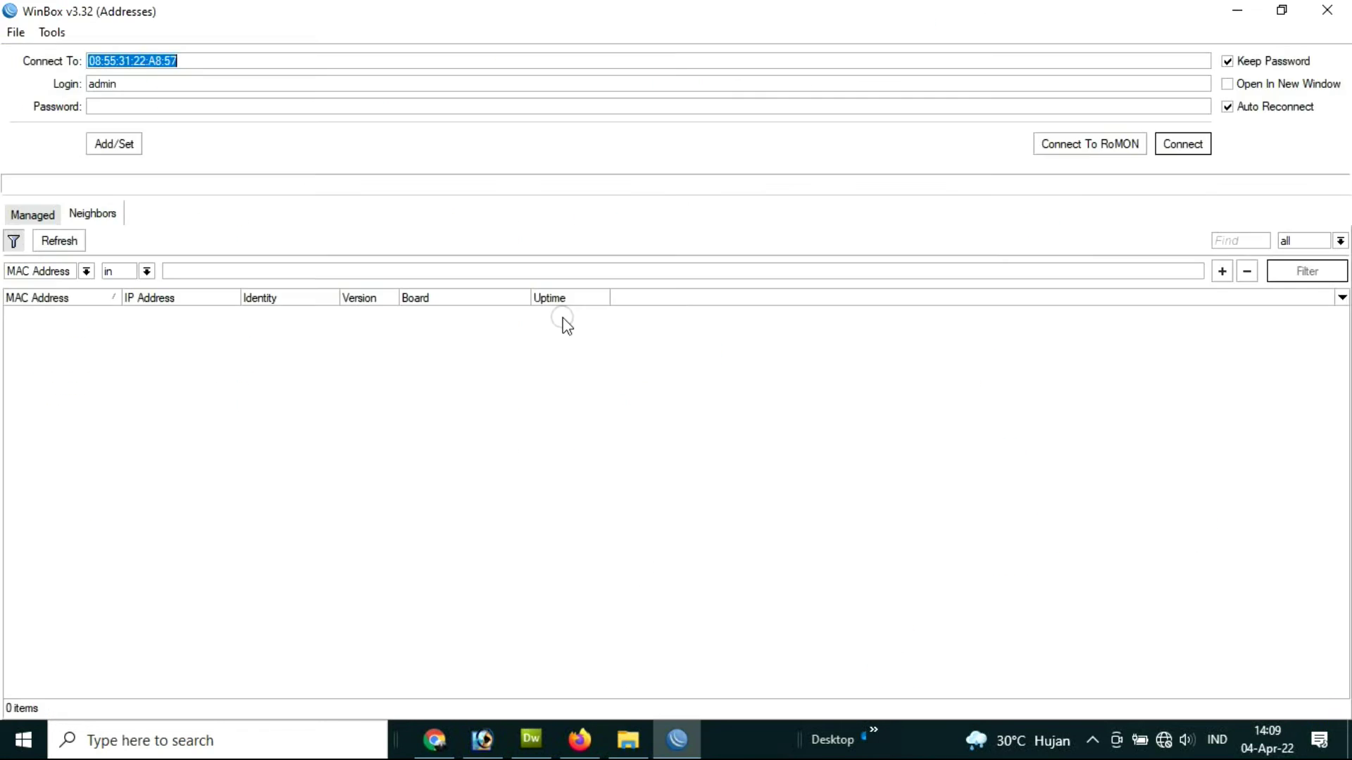
click(33, 311)
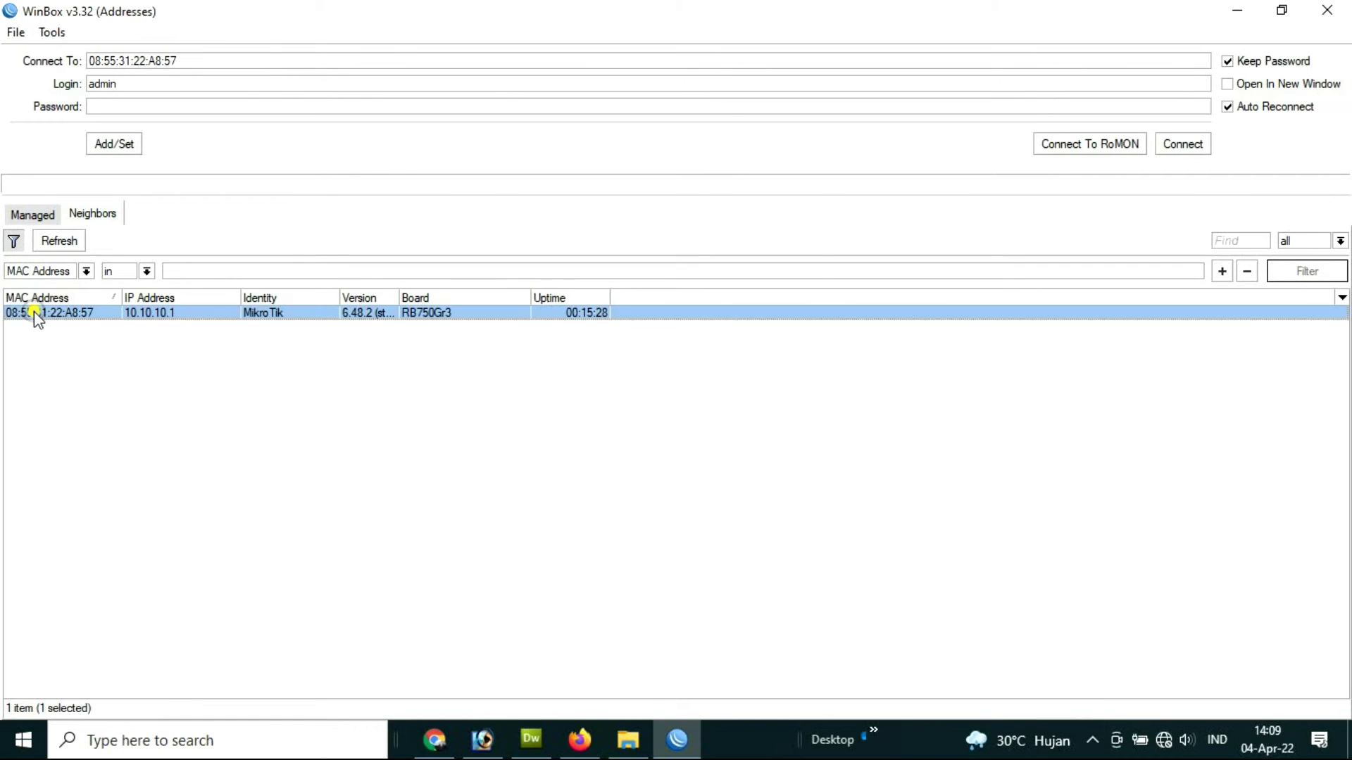
click(1176, 144)
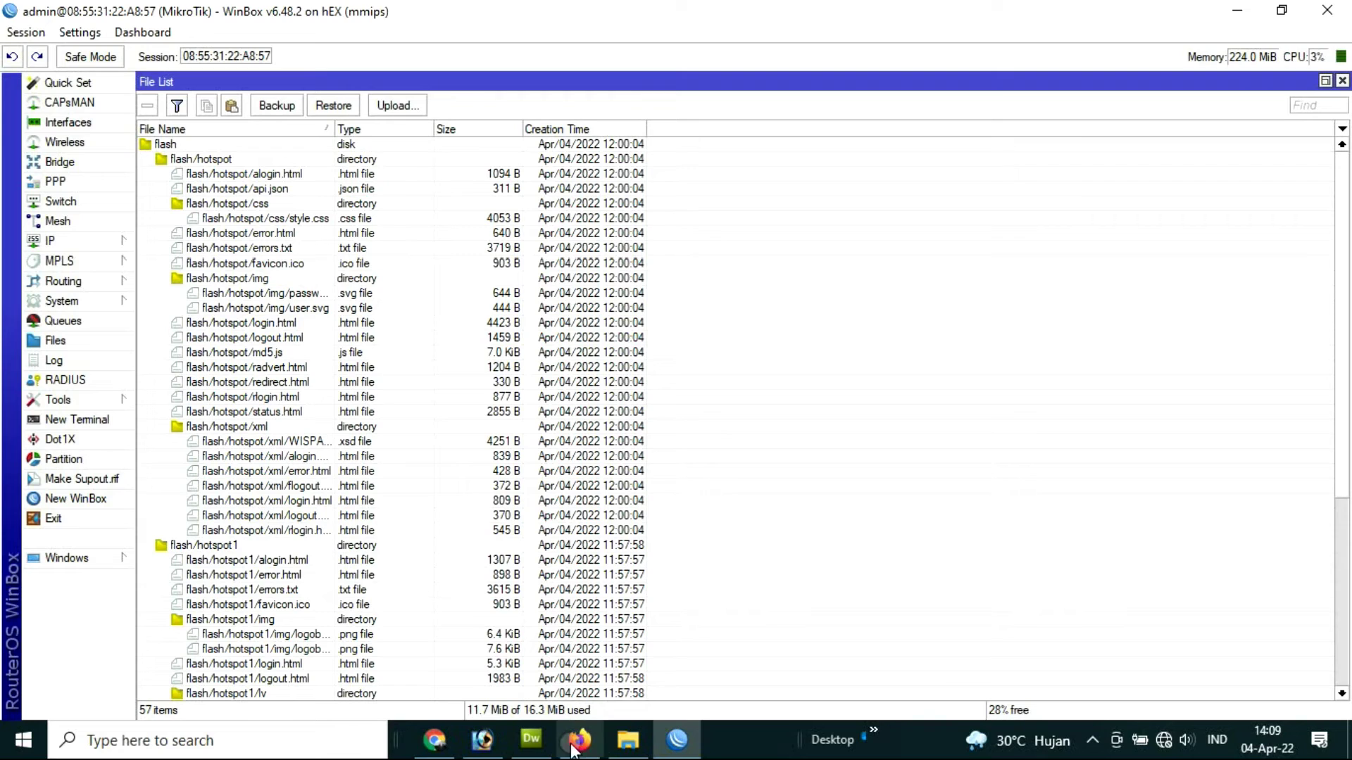
Step: Select all router files with Ctrl+A and remove them, dismissing the permission denied error
click(166, 147)
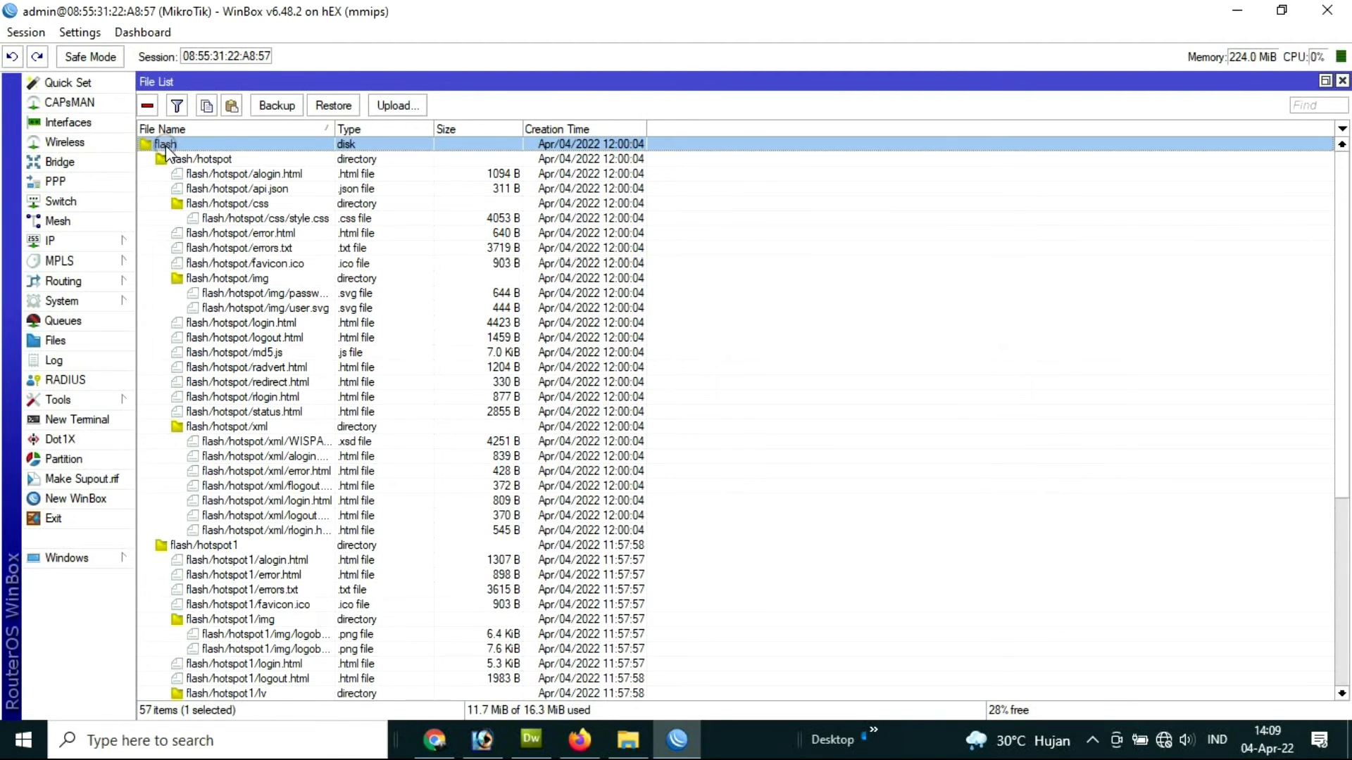
key(ctrl+a)
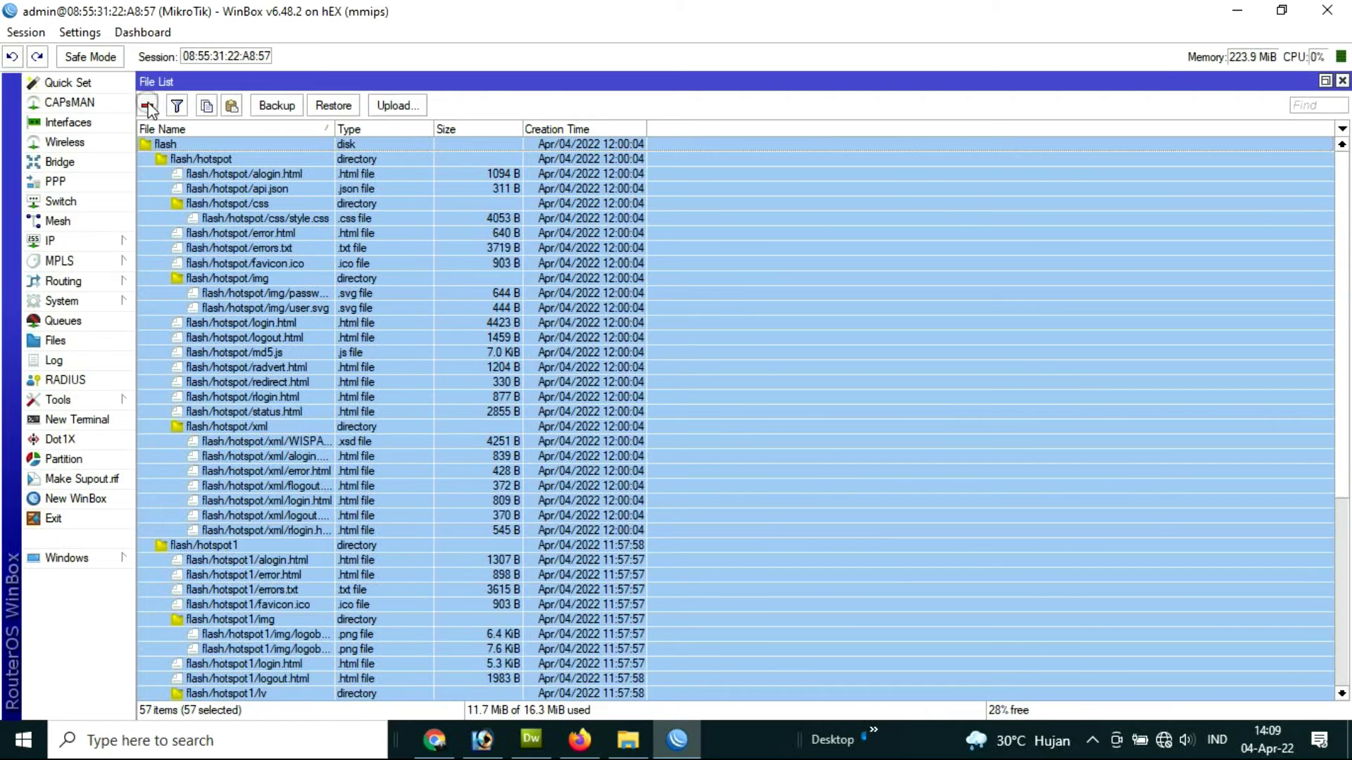
click(148, 106)
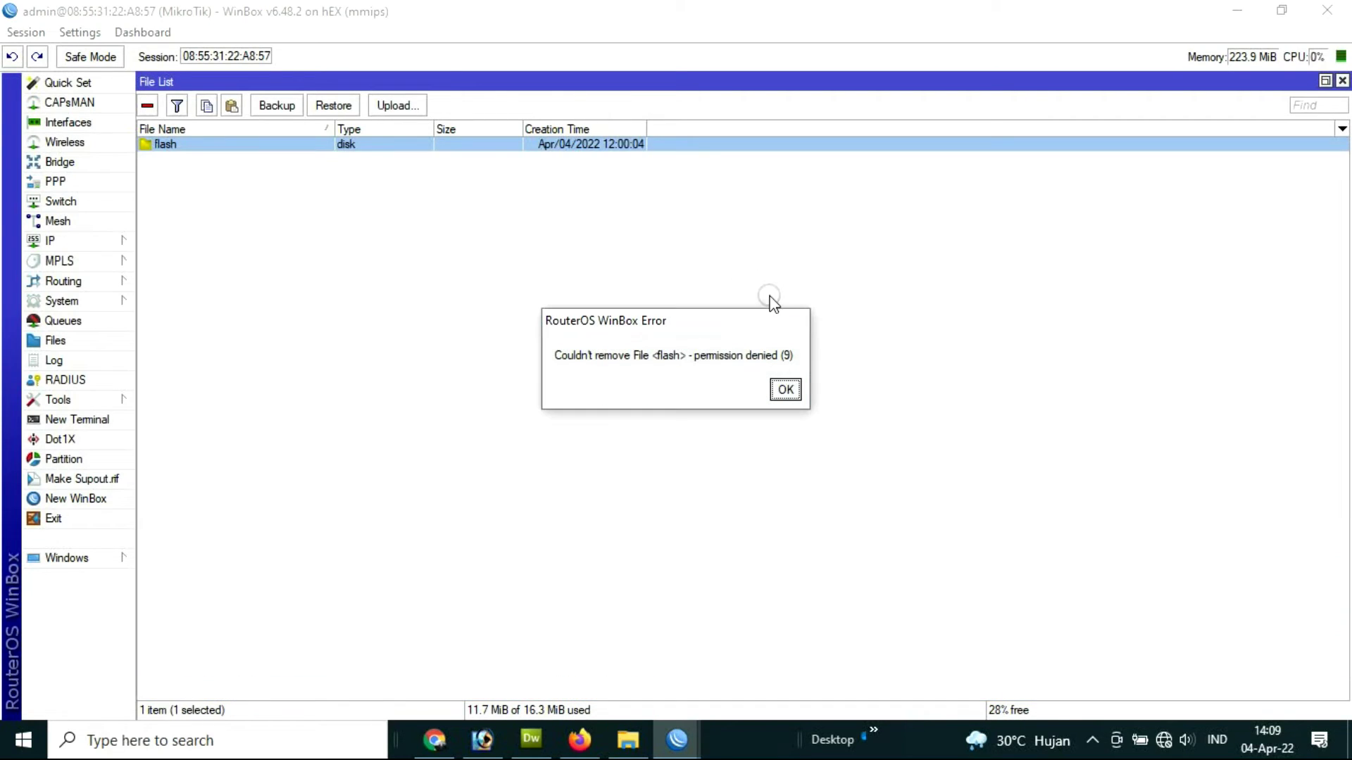
click(786, 389)
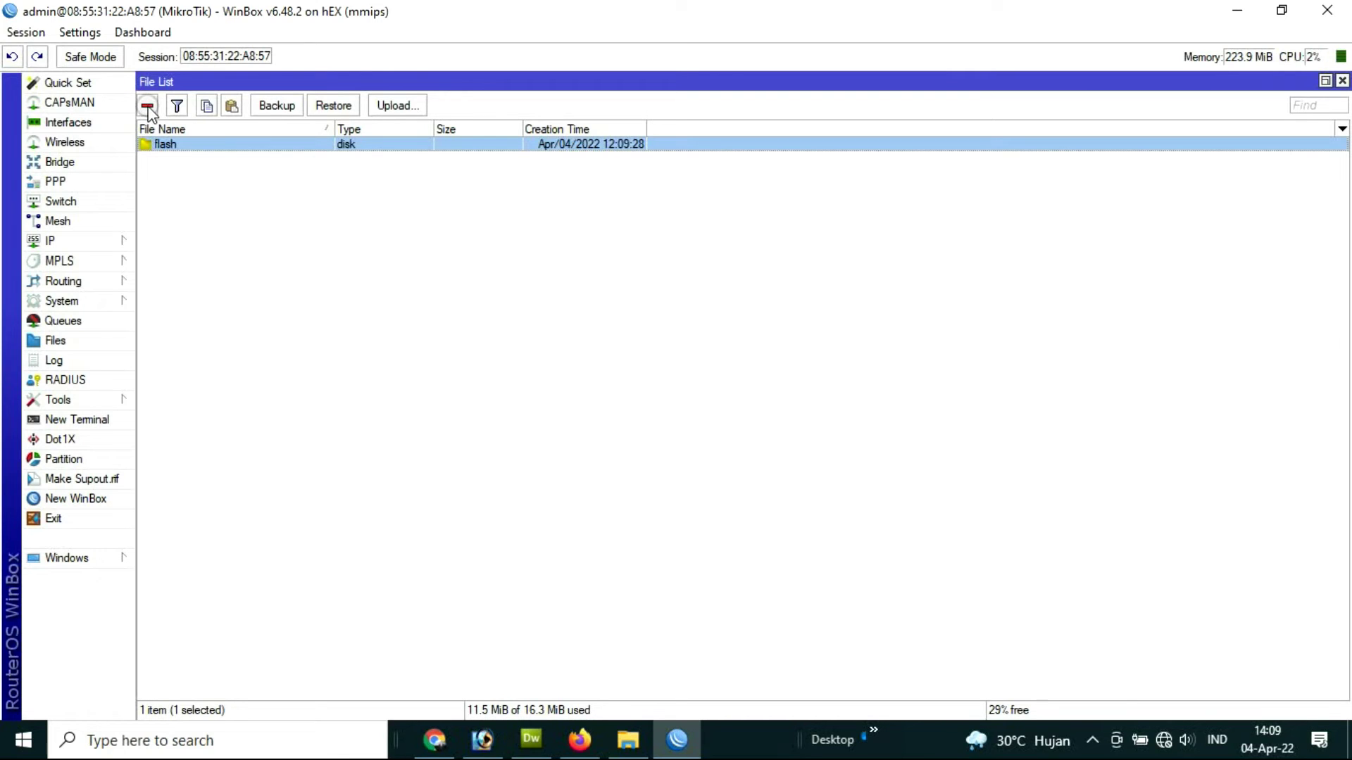
click(634, 744)
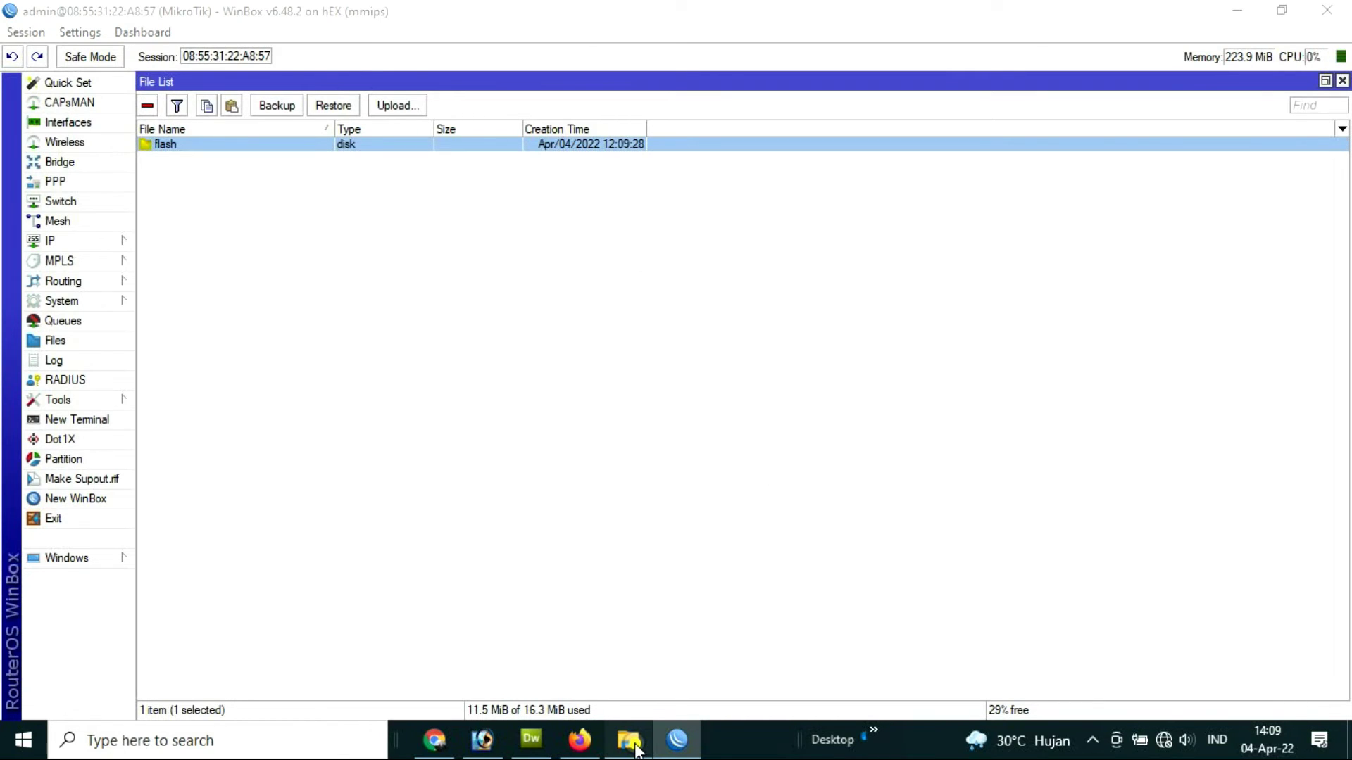
Step: Drag the hotspot new folder from Explorer into the WinBox File List on flash
click(1281, 10)
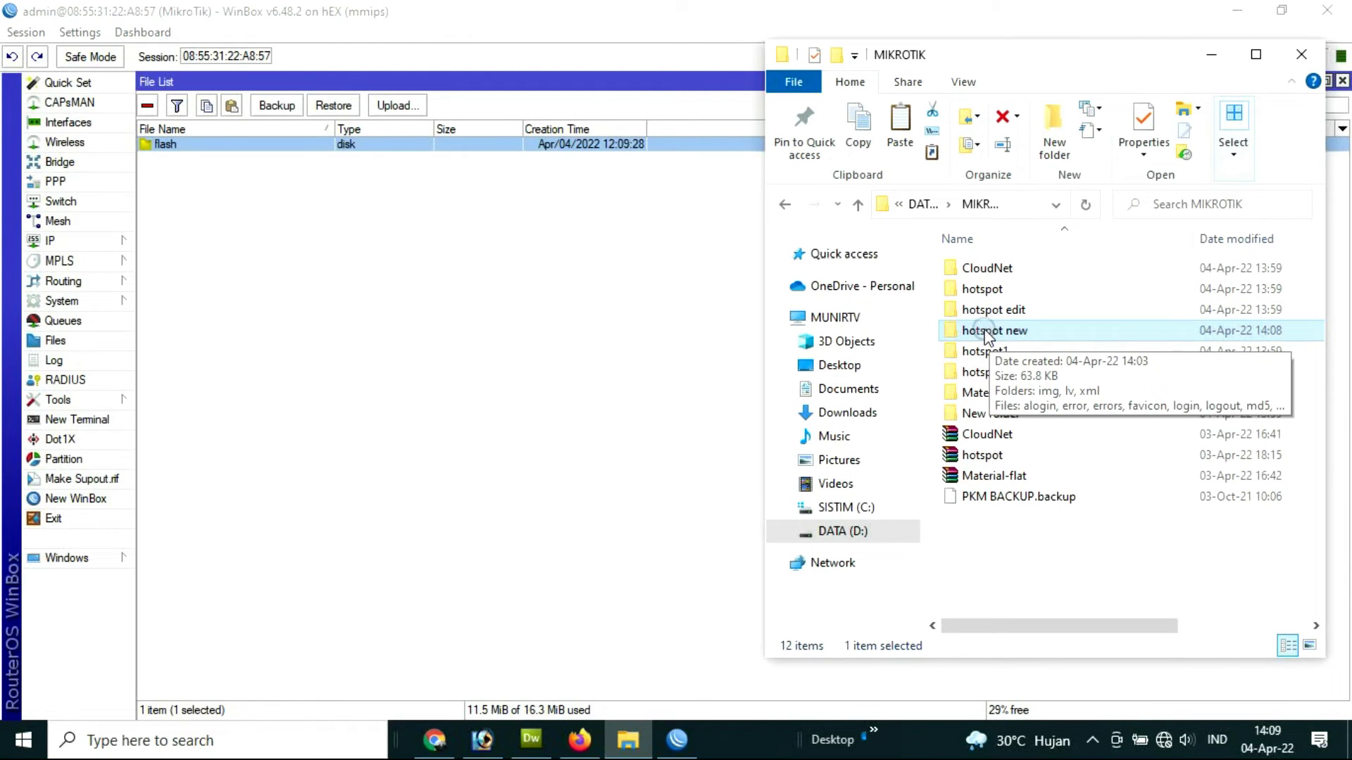
drag(994, 335, 215, 157)
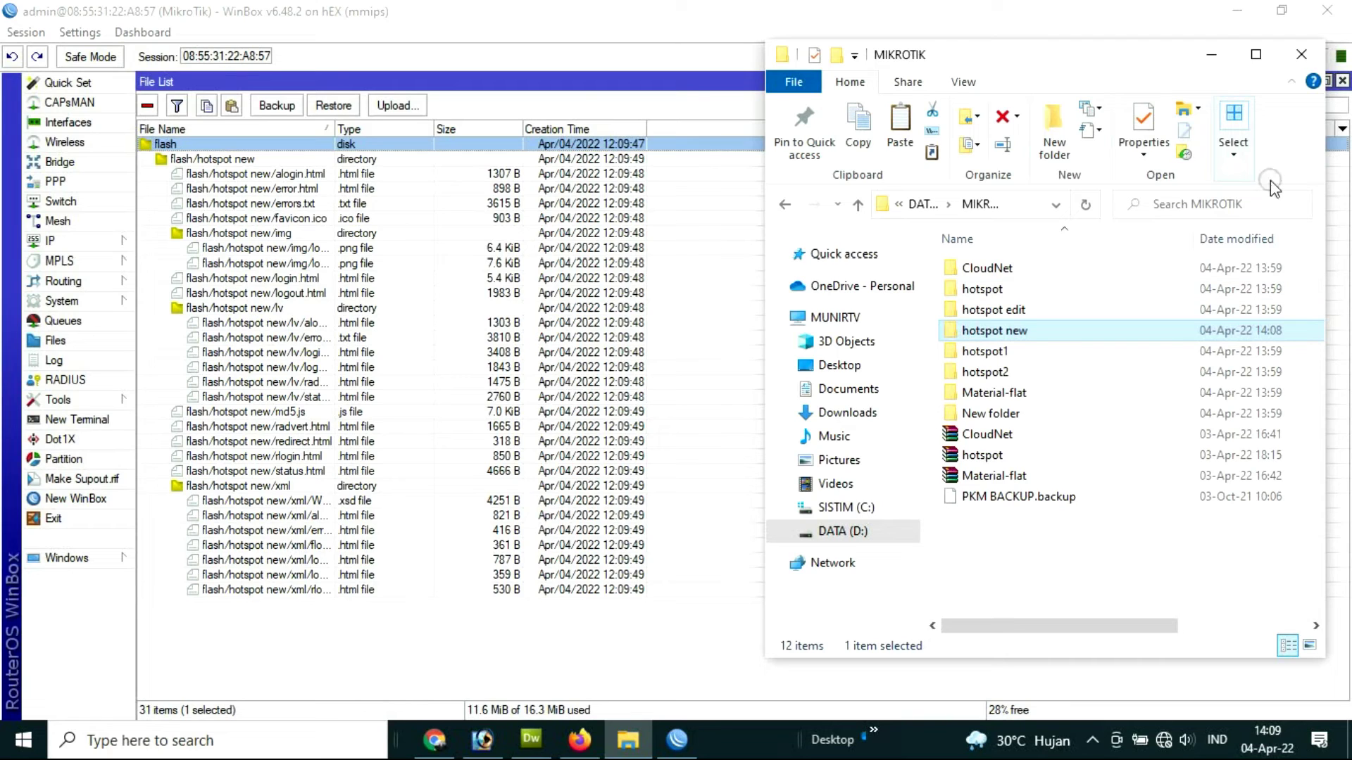
click(1217, 61)
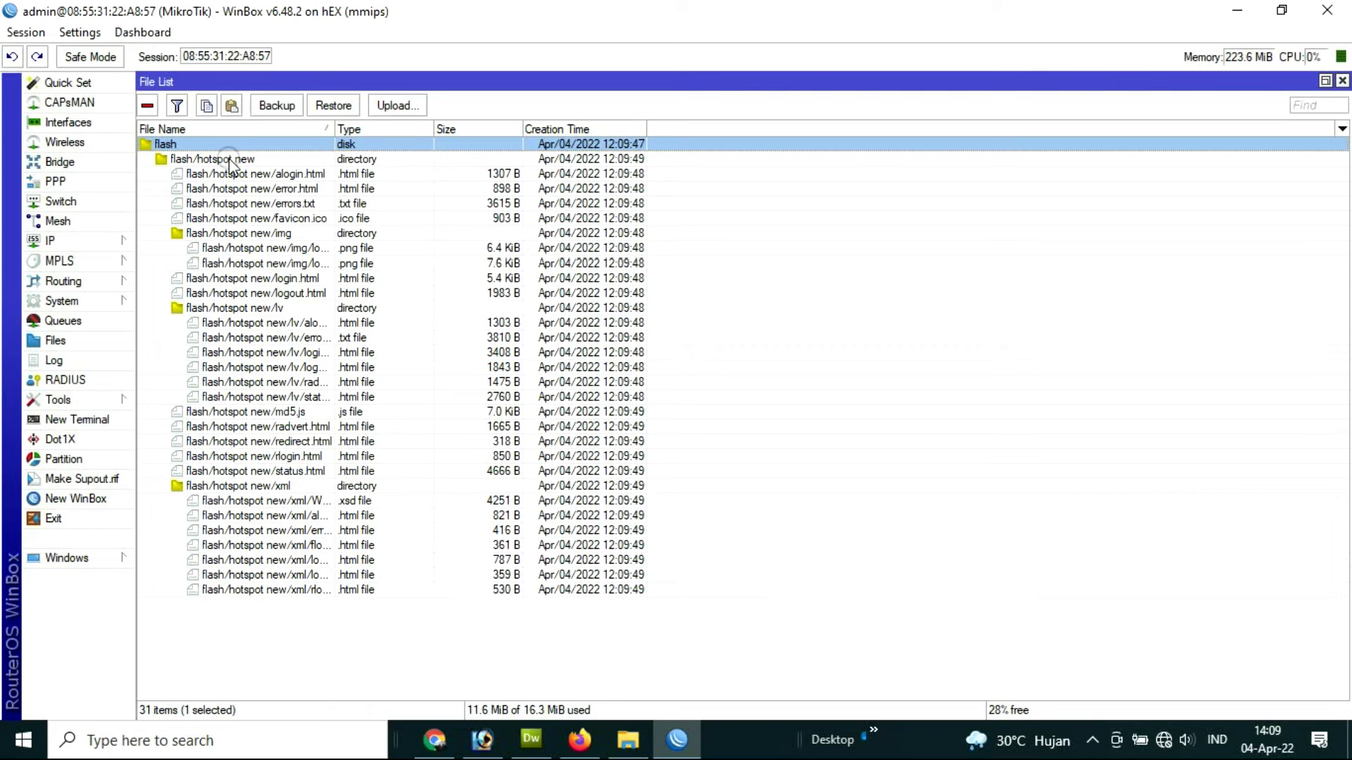
Step: Open IP > Hotspot, reload the Firefox login page, and go to Server Profiles
click(55, 241)
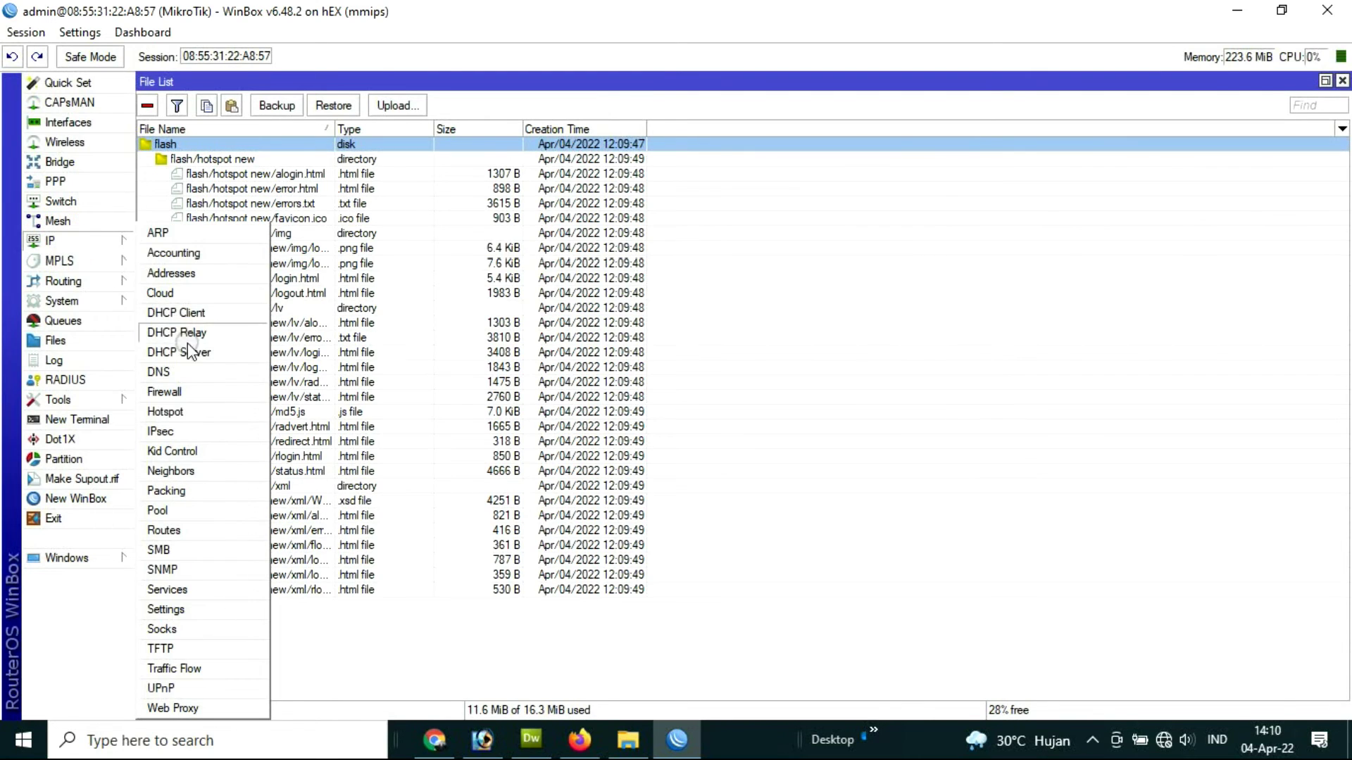
click(177, 414)
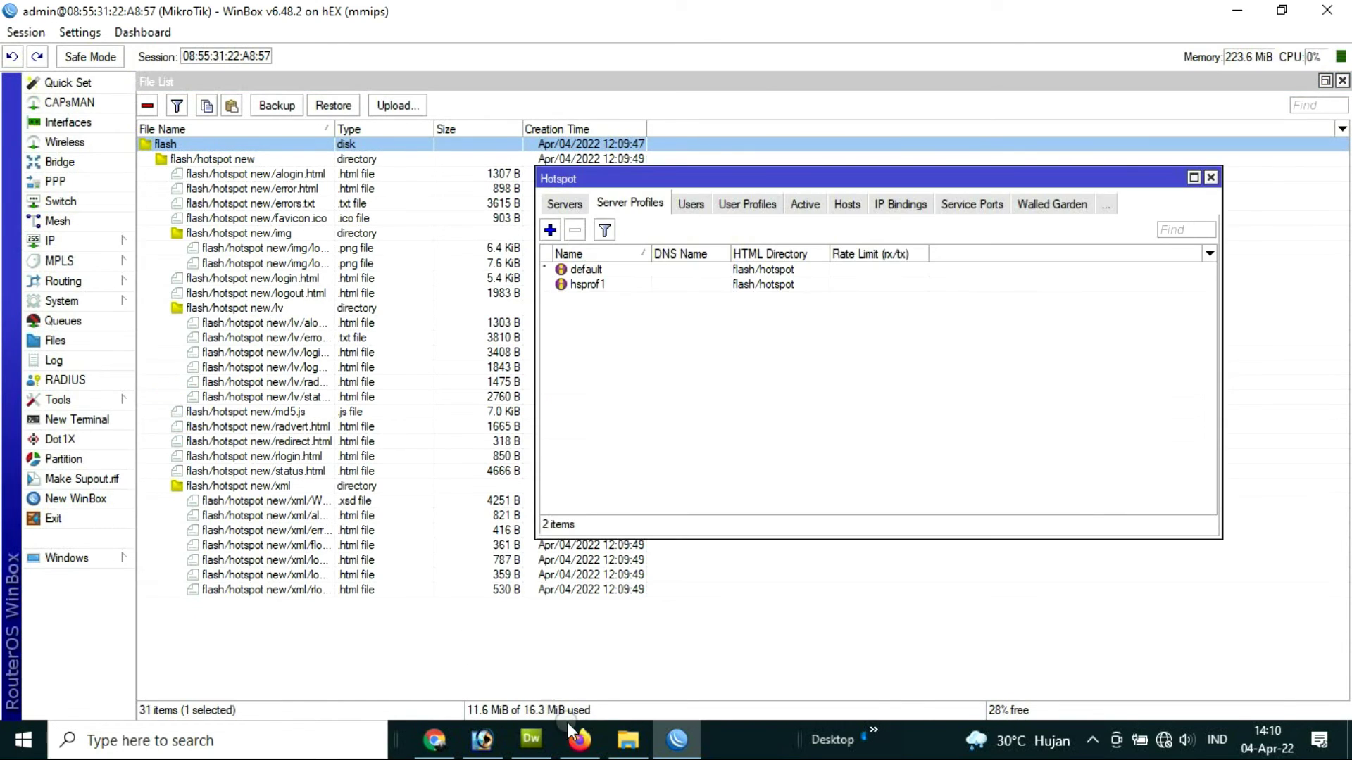
click(584, 750)
click(100, 65)
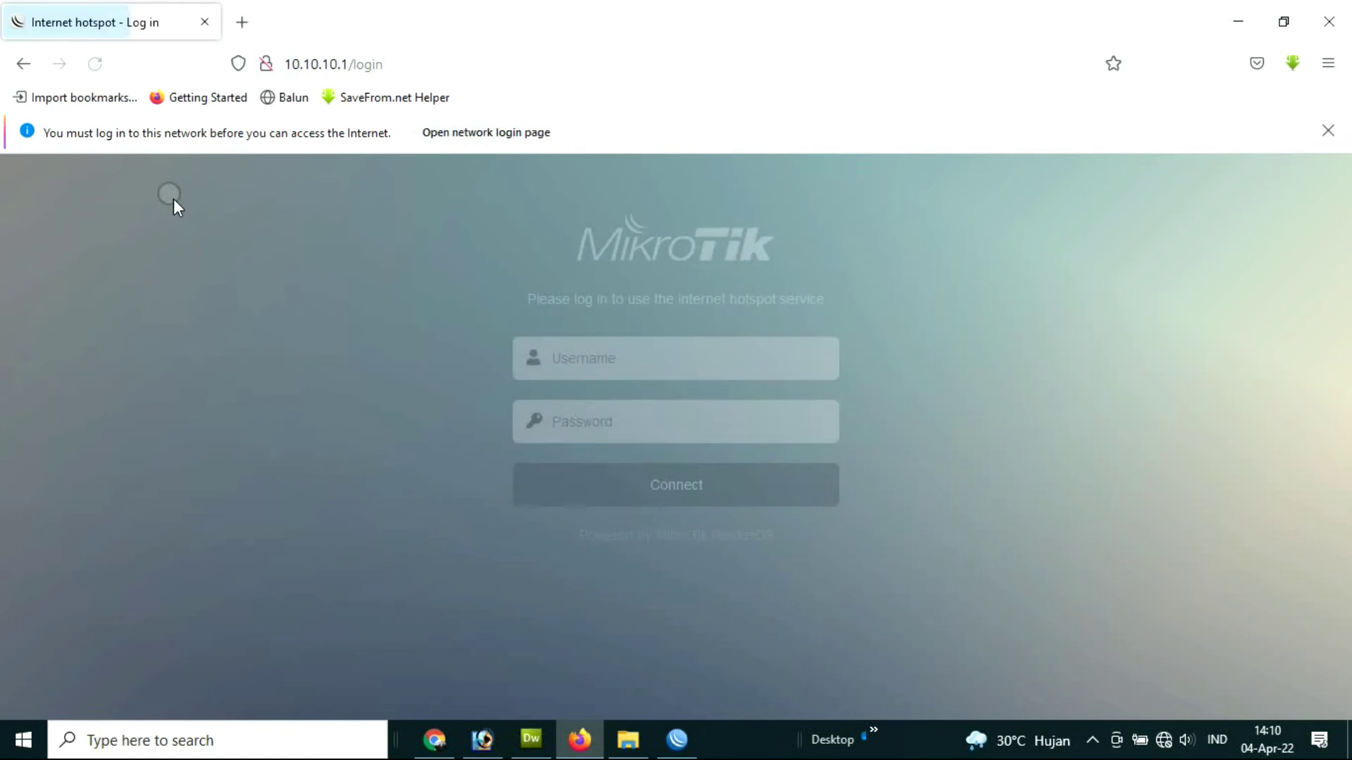
click(678, 747)
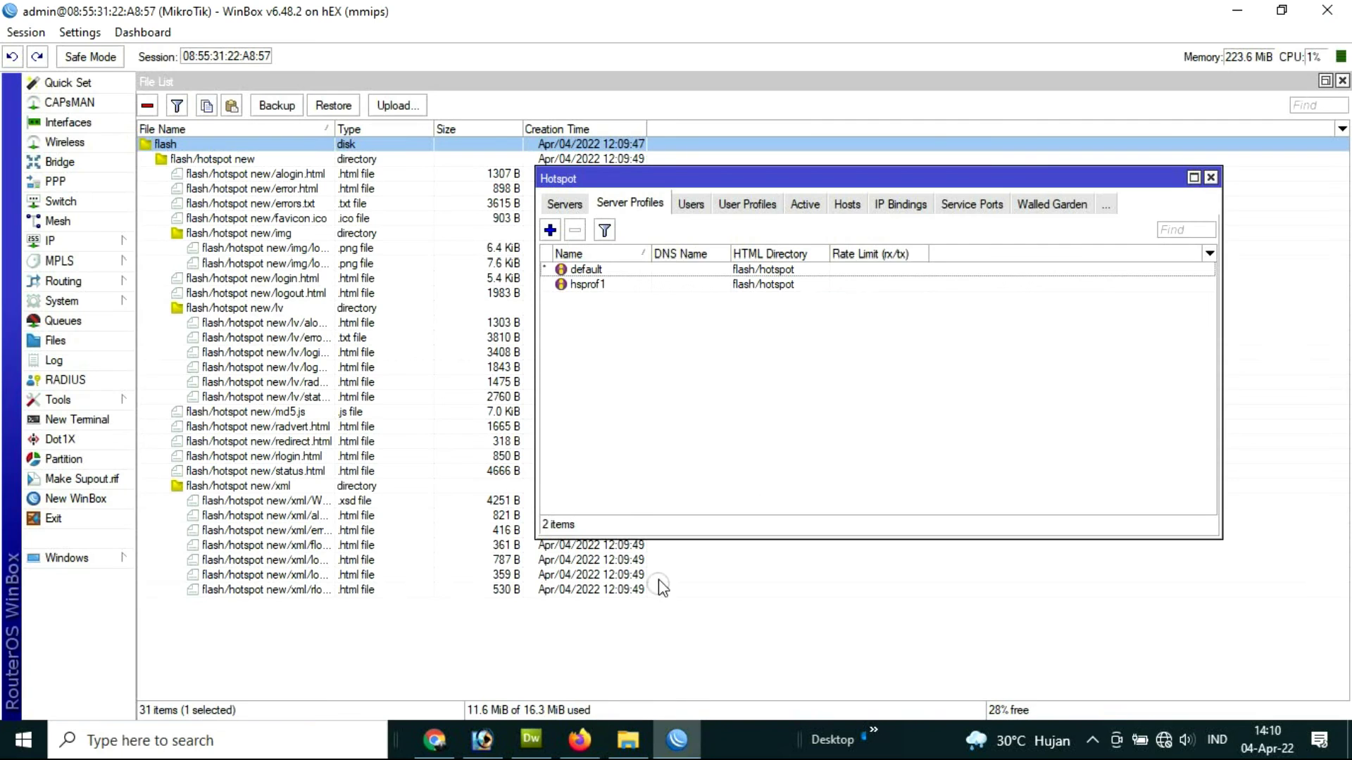
click(574, 205)
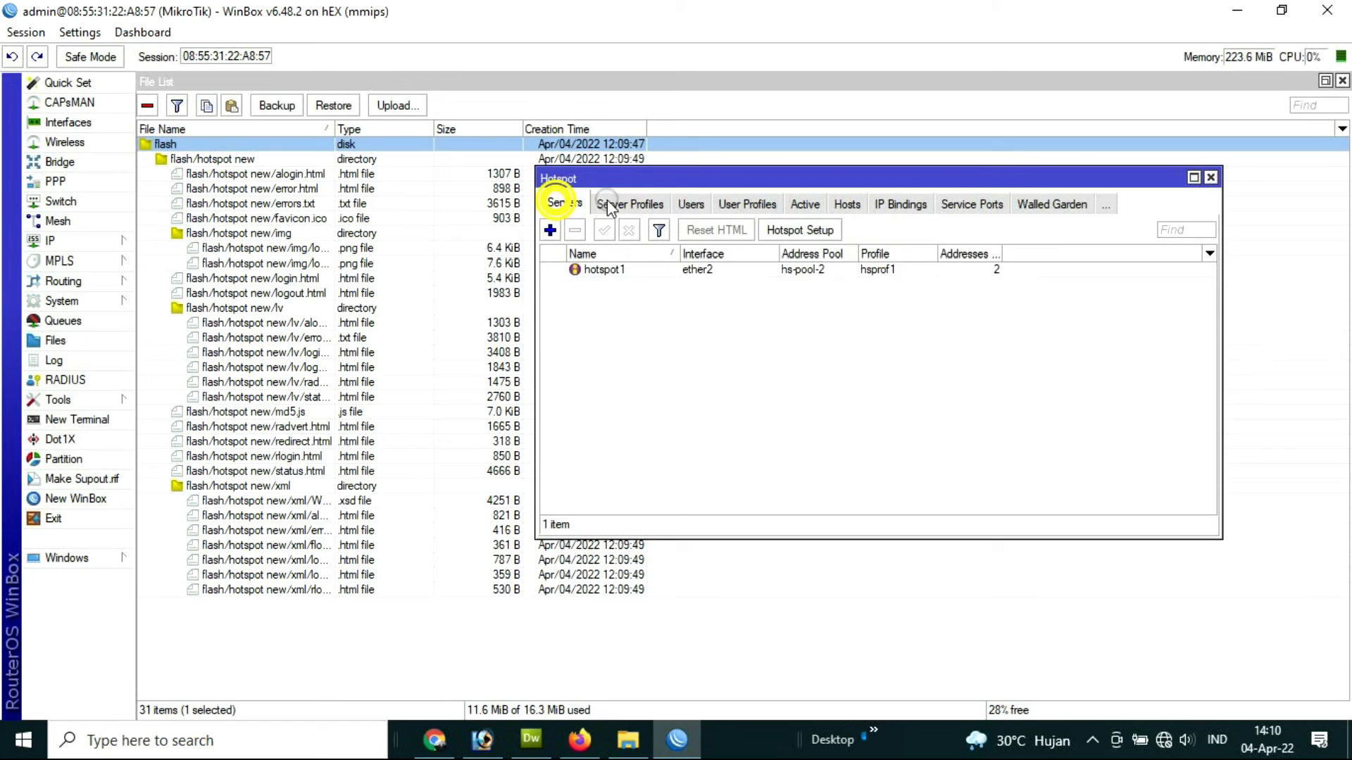
click(627, 203)
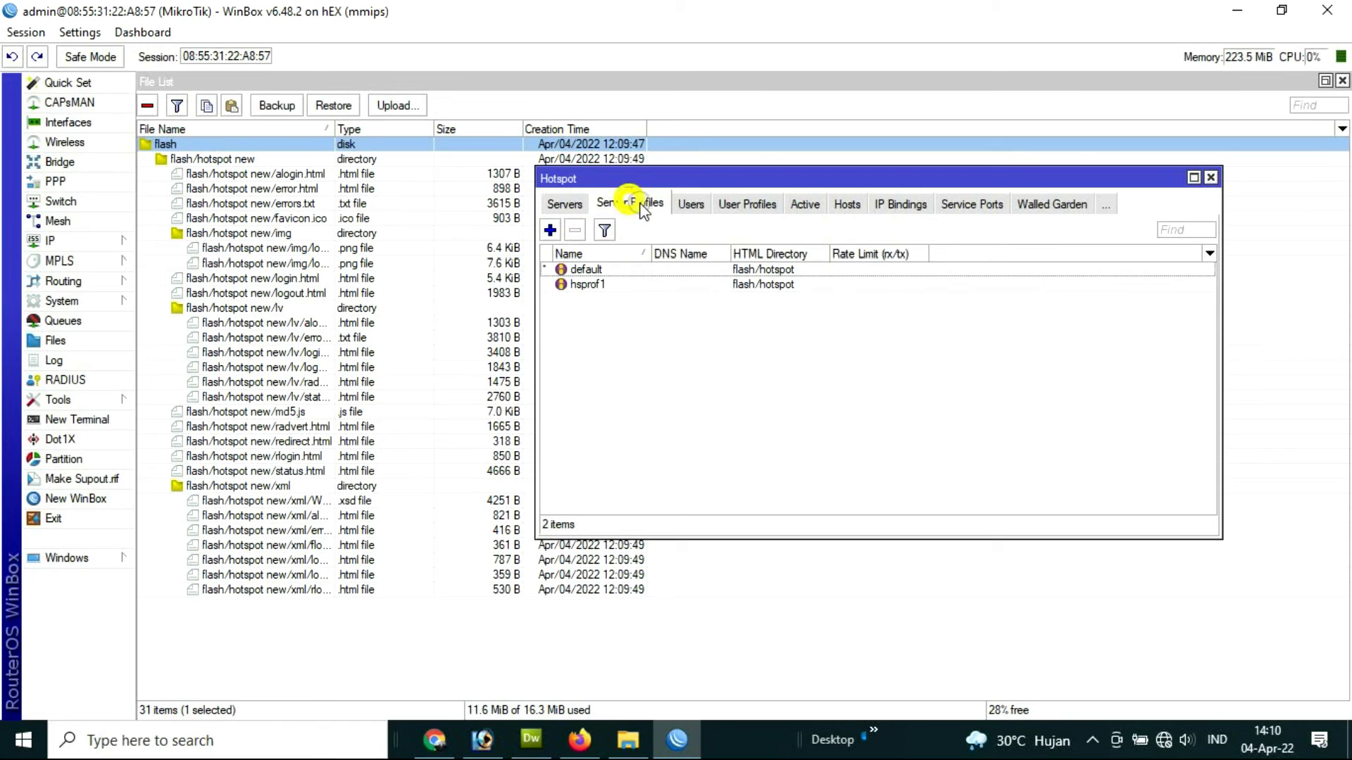
Step: Set the hsprof1 profile's HTML Directory to flash/hotspot new
double_click(597, 284)
click(841, 330)
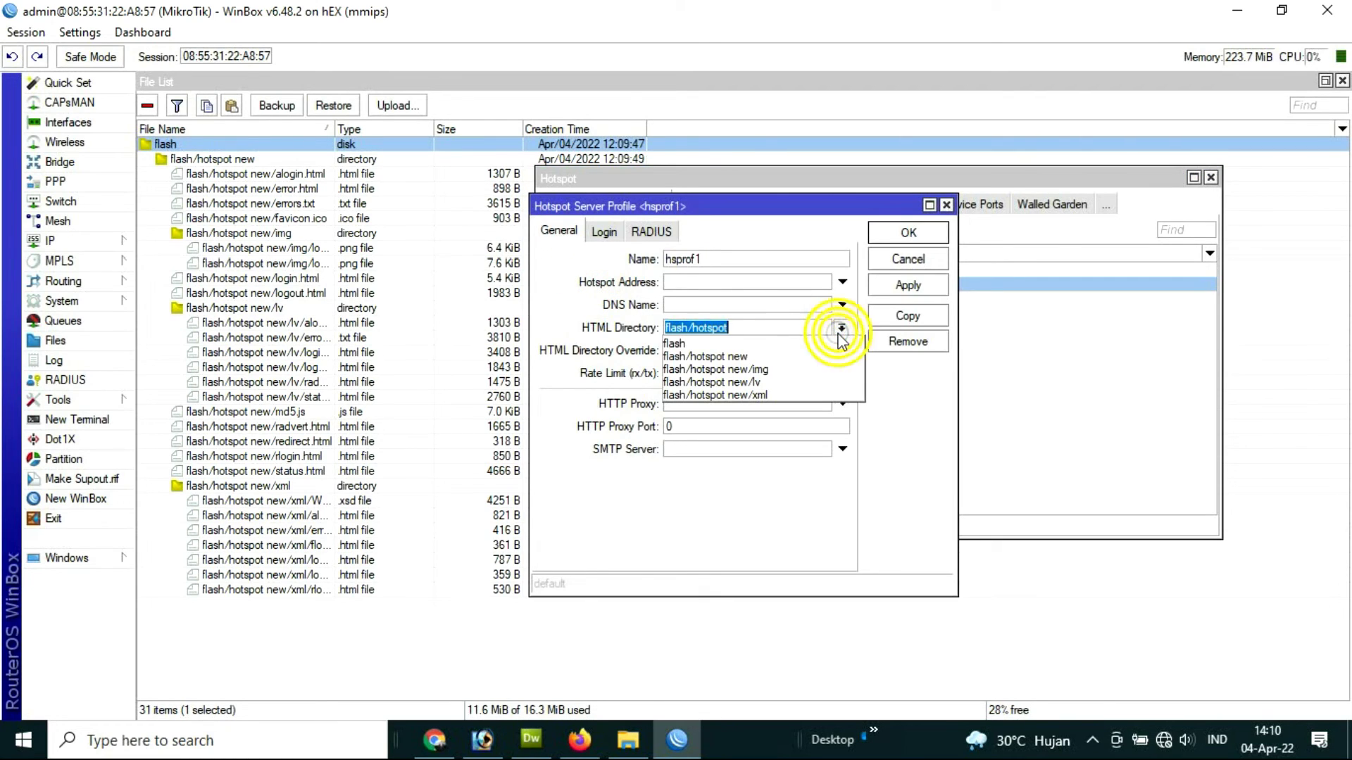
click(734, 359)
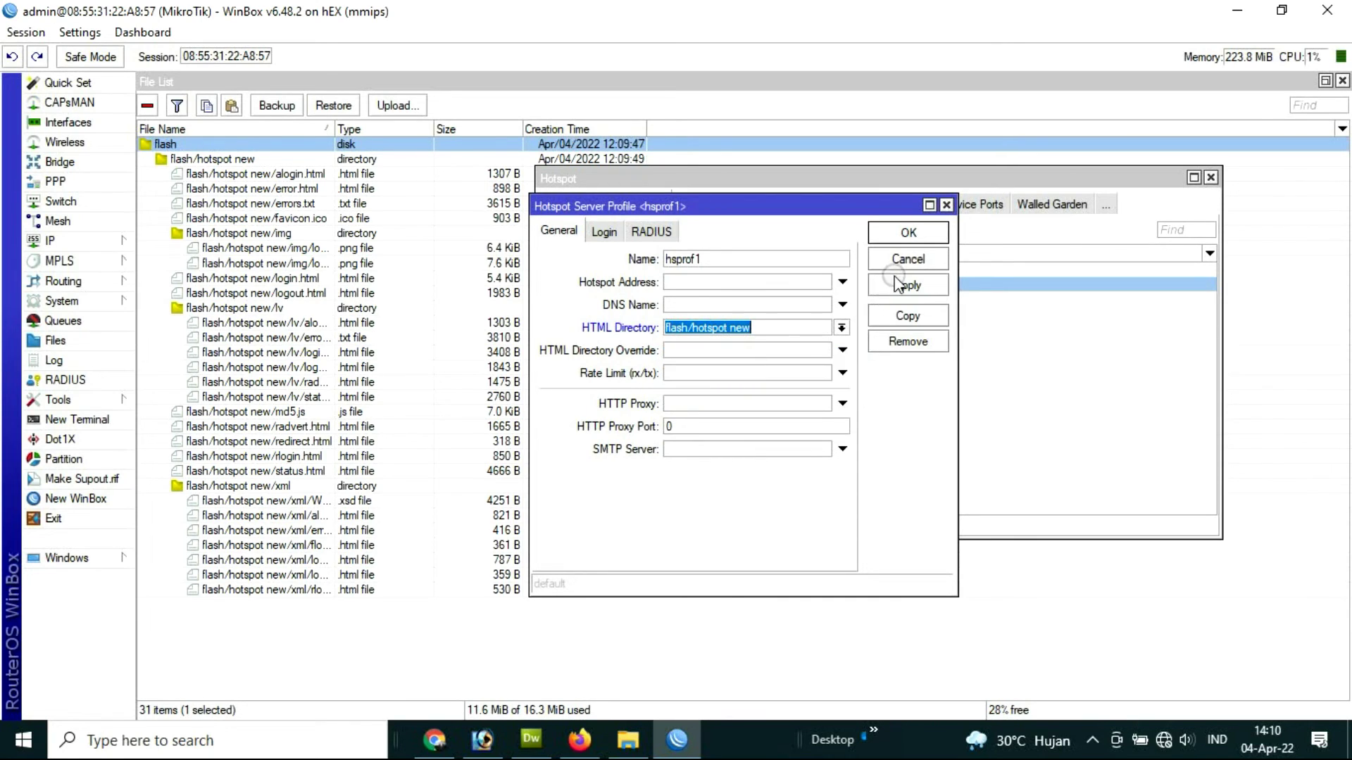
click(907, 233)
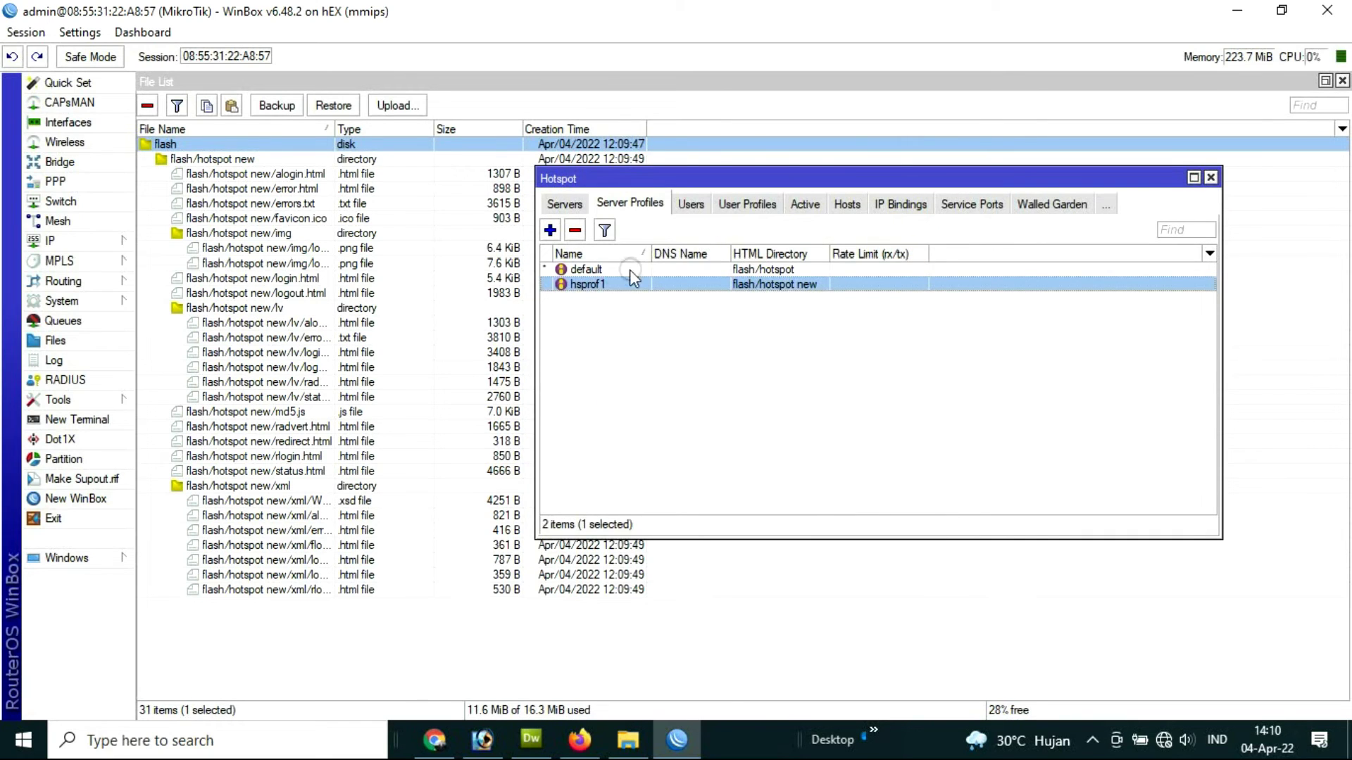
Step: Set the default profile's HTML Directory to flash/hotspot new and apply it
double_click(620, 269)
click(840, 329)
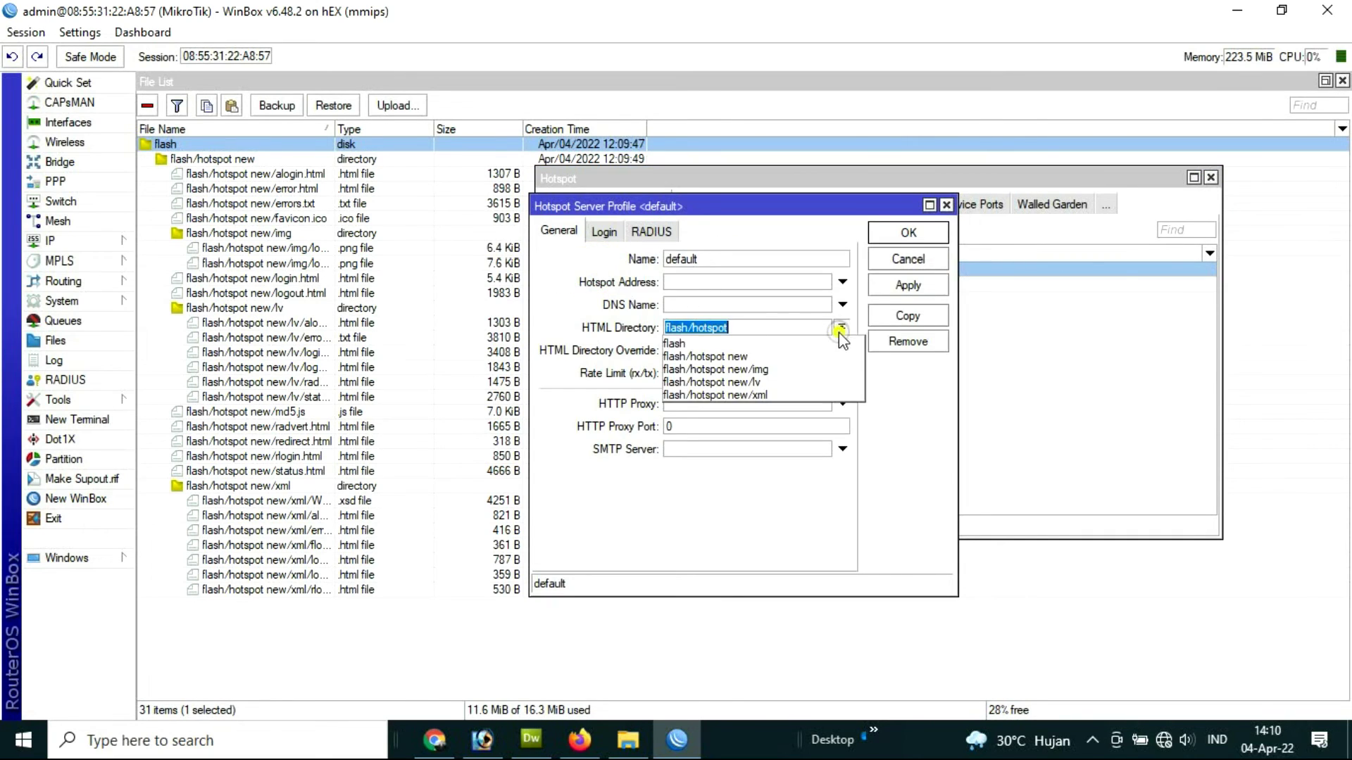
click(768, 356)
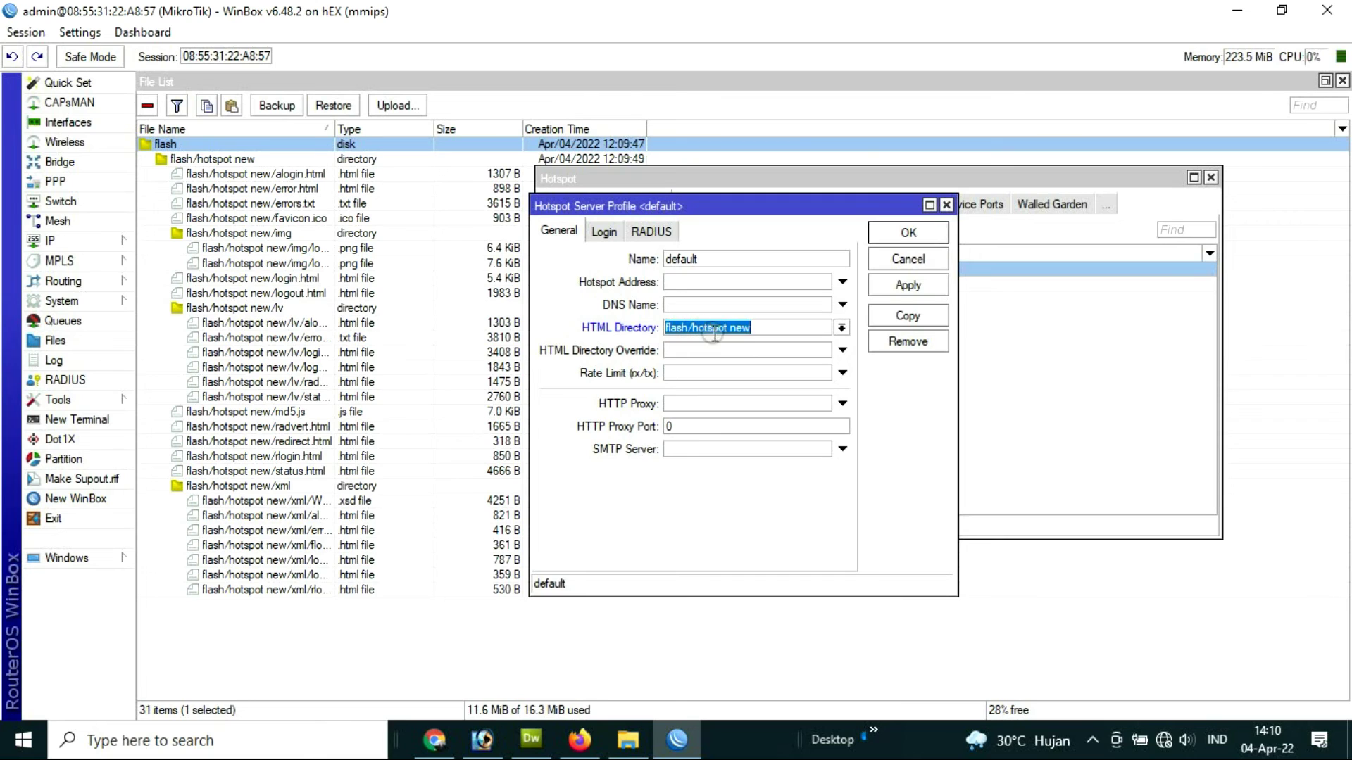
click(911, 287)
click(912, 260)
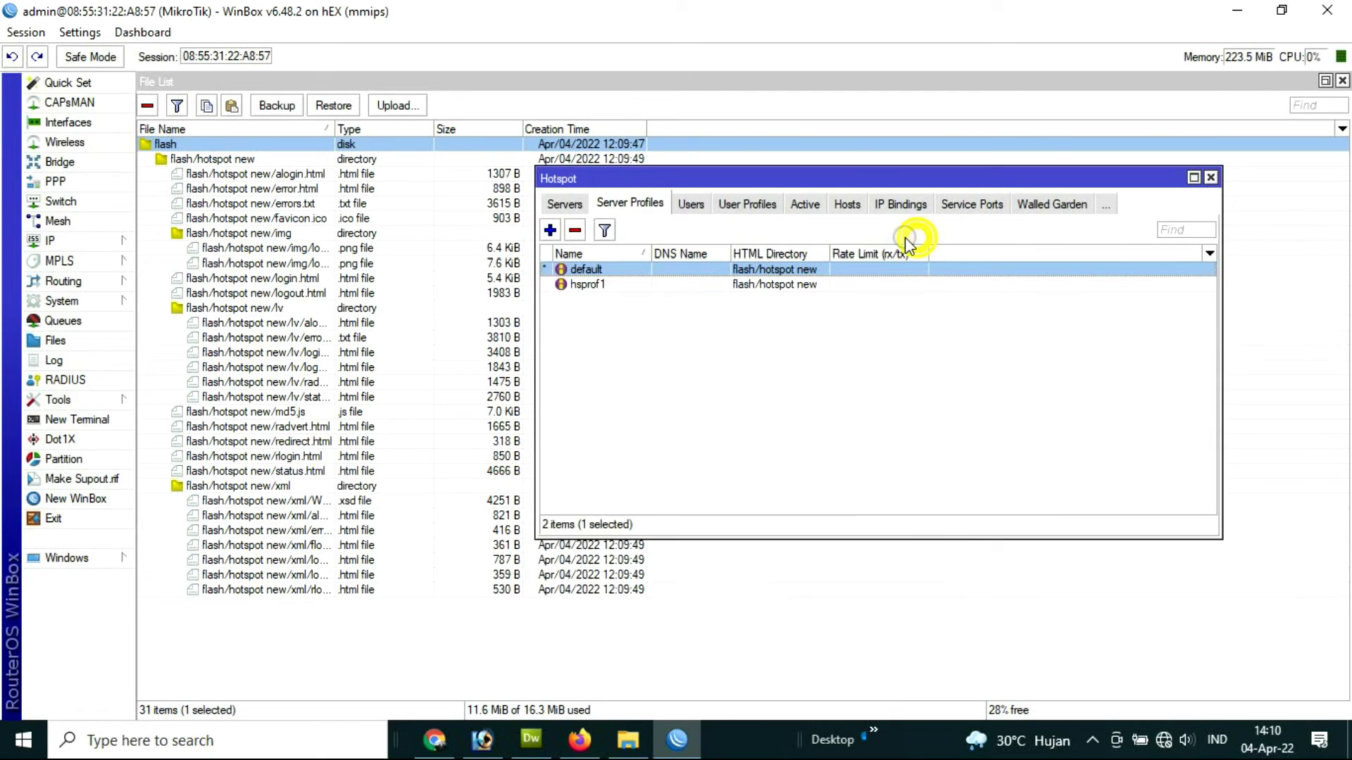
click(578, 739)
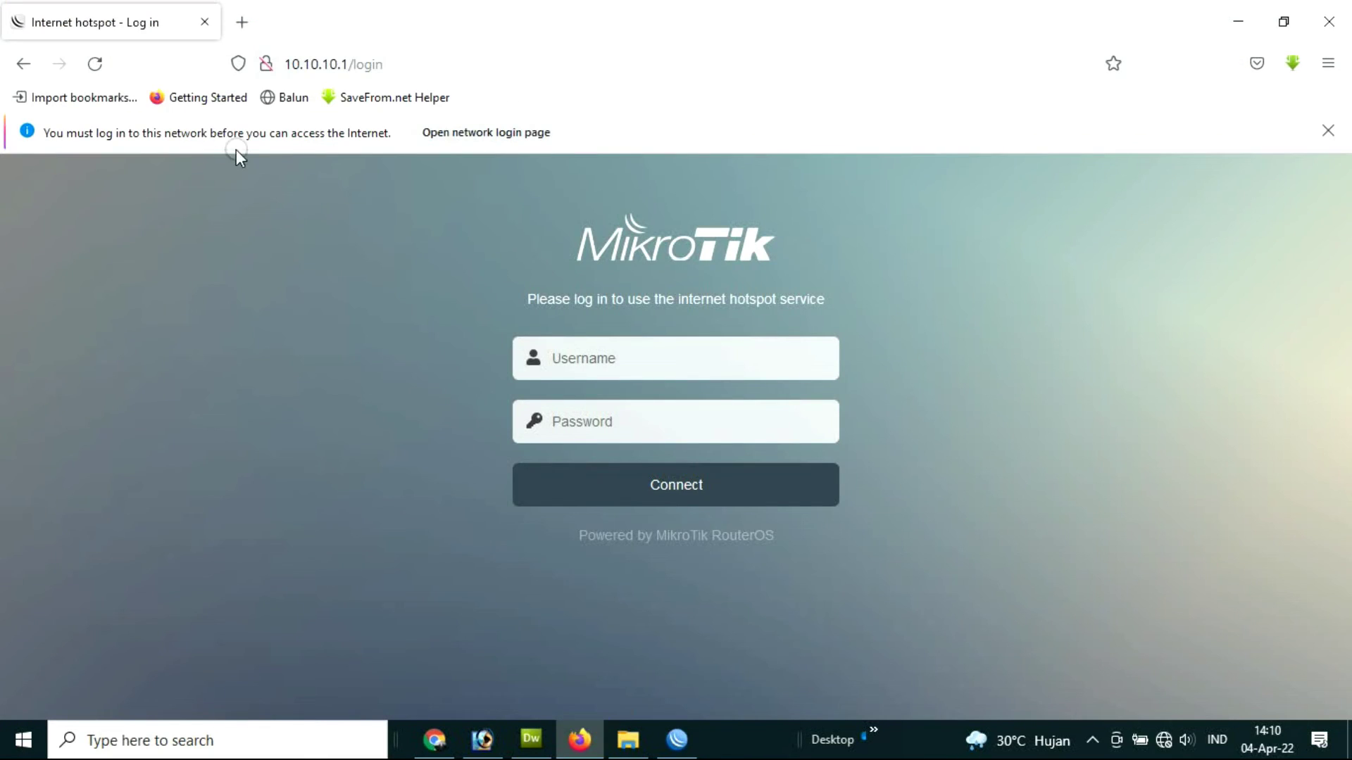
Step: Reload 10.10.10.1/login to show the teal Rafasya Kost page, then return to Dreamweaver
click(93, 64)
click(1122, 176)
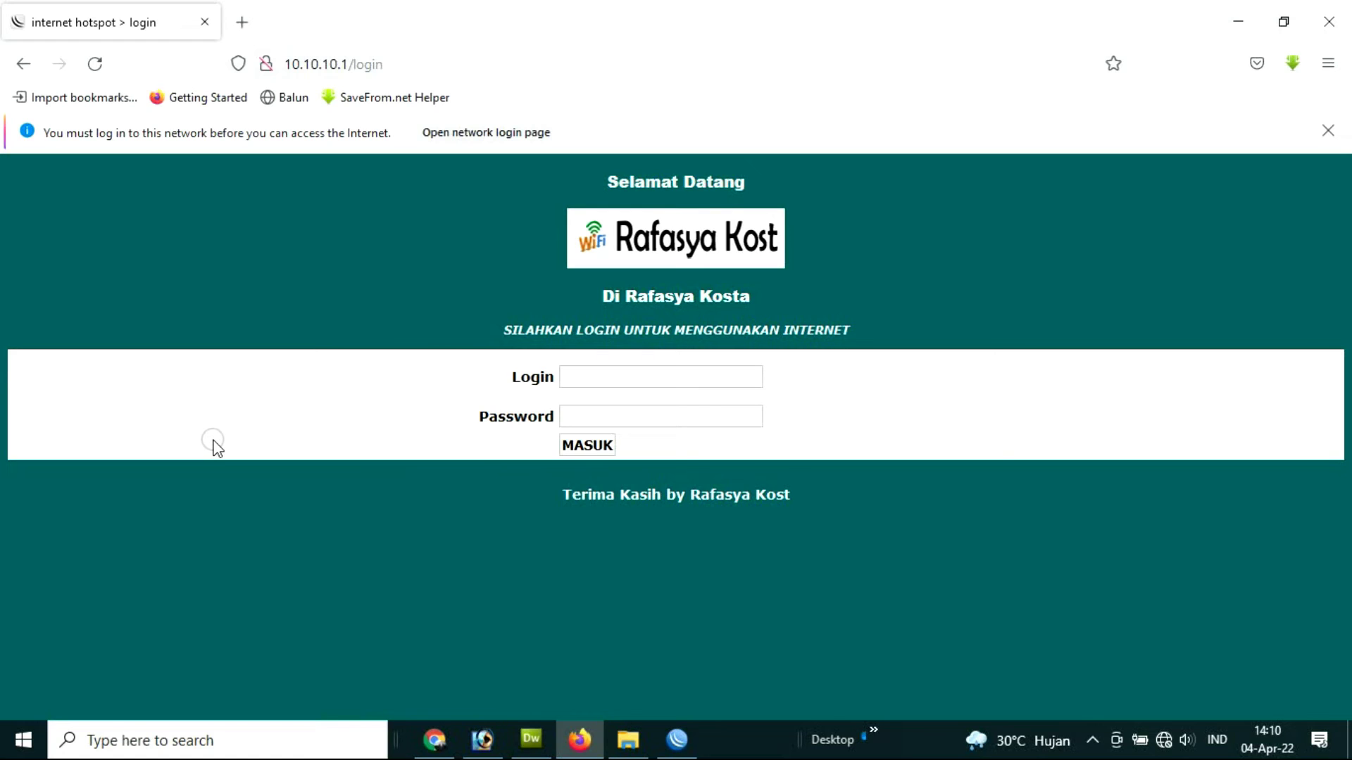
click(531, 739)
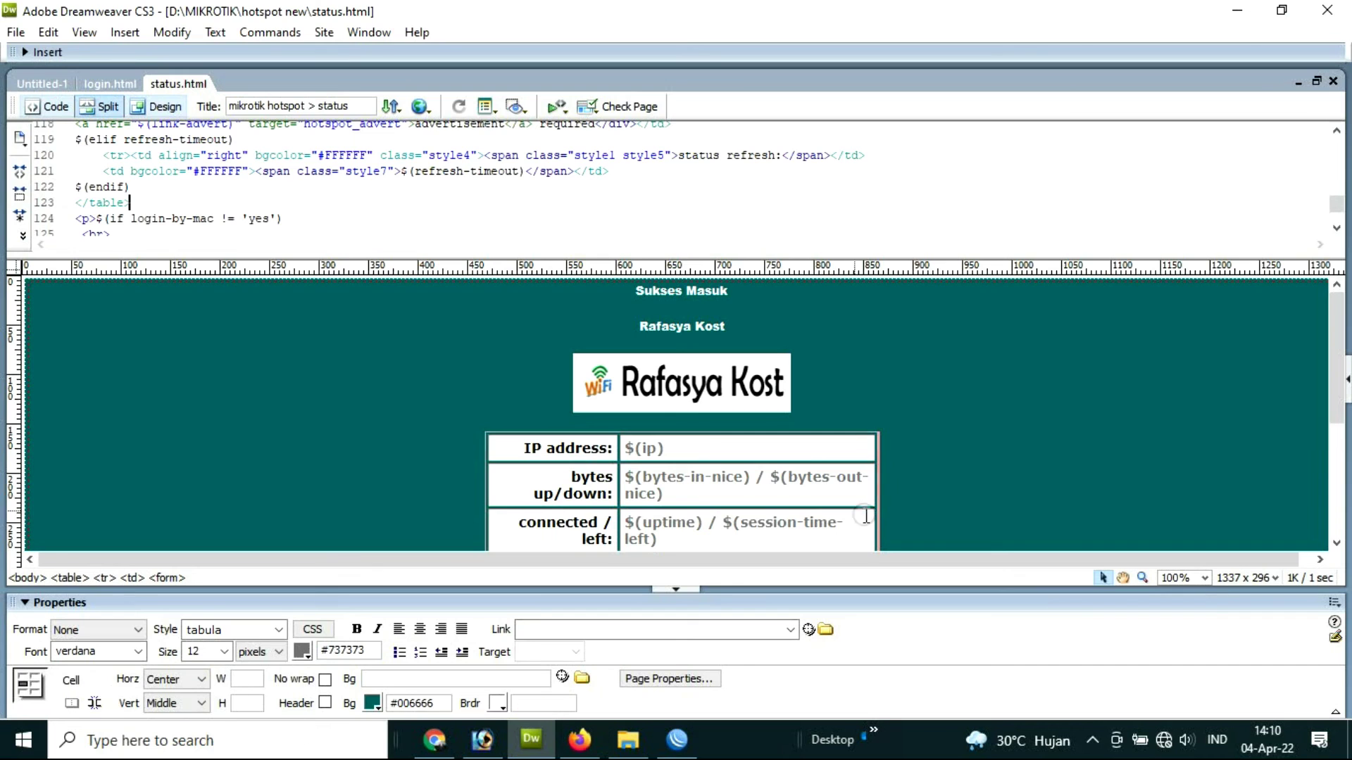
Step: Shrink the login form table in login.html to 69% width
click(110, 84)
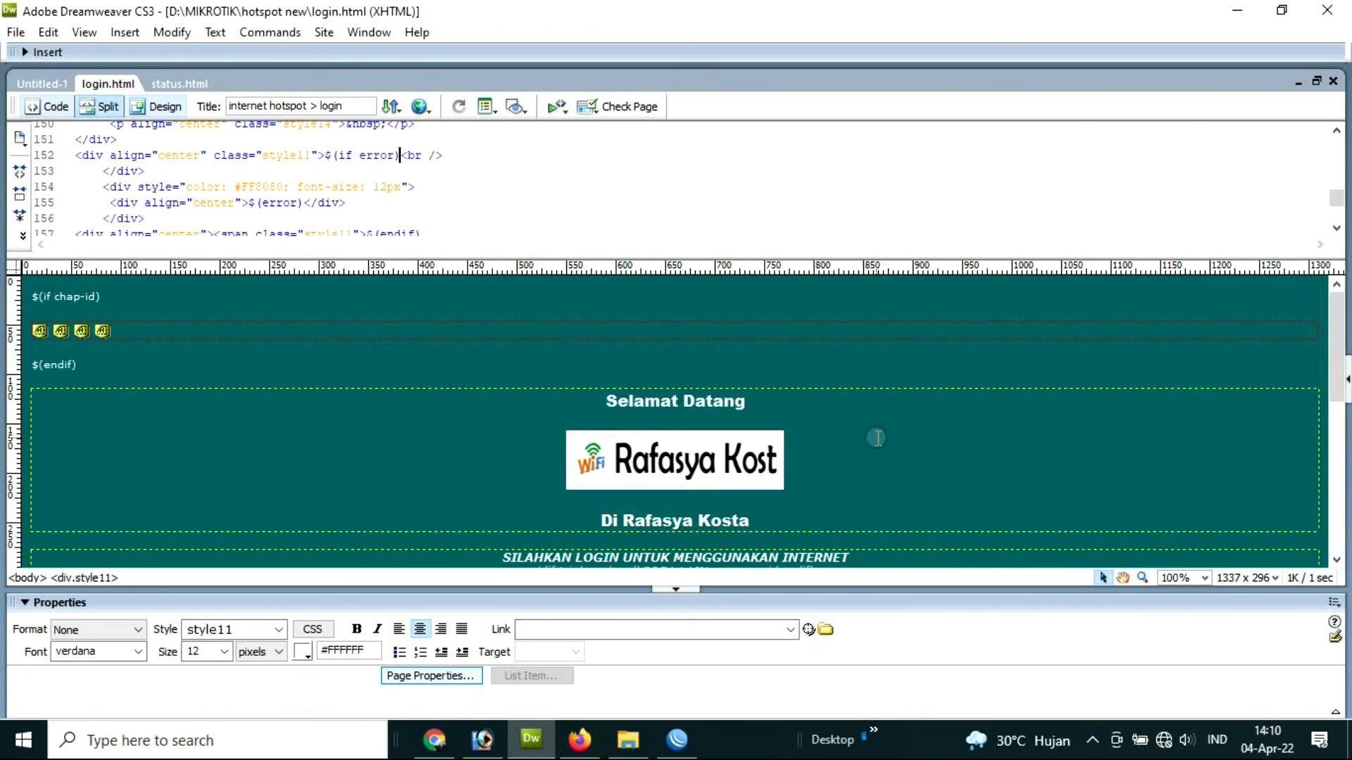
scroll(875, 437, down, 3)
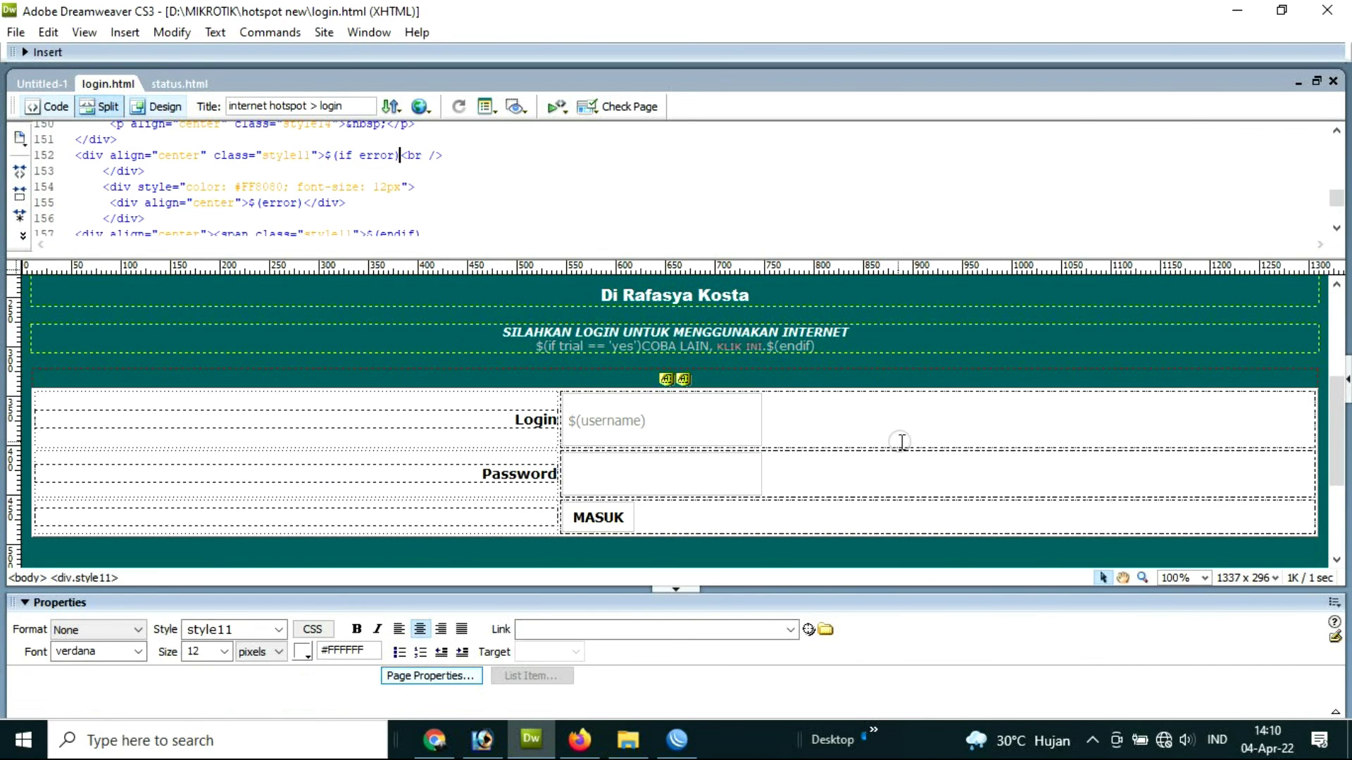
click(1315, 461)
drag(1315, 464, 885, 494)
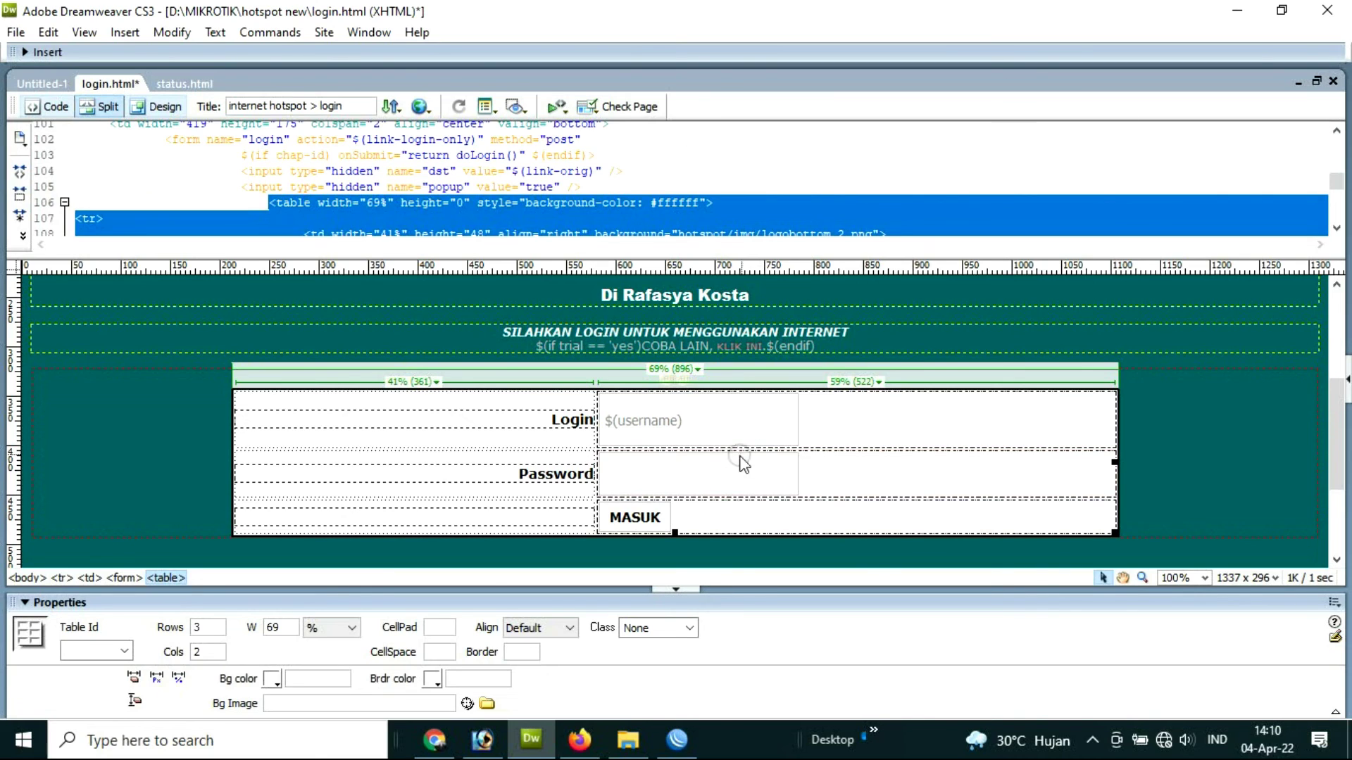
click(569, 748)
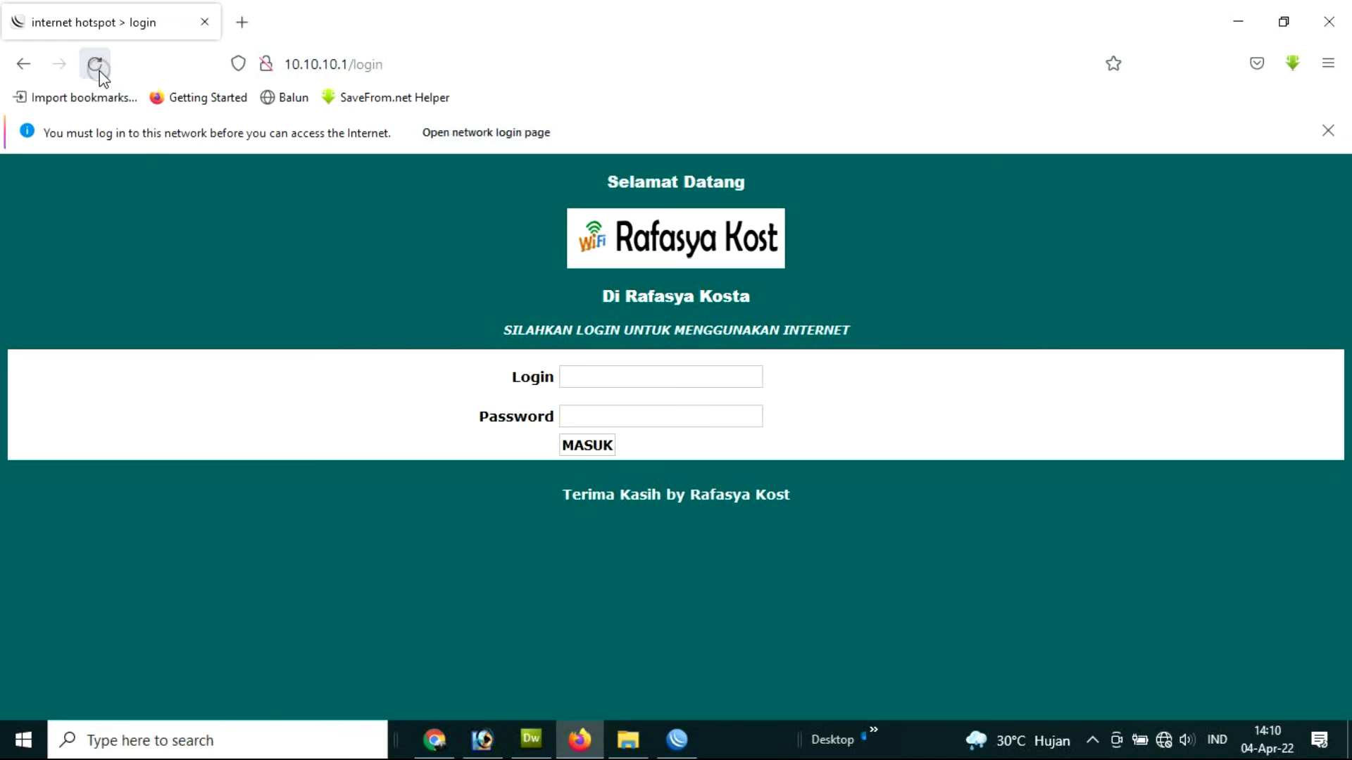
Step: Log in with the saved username to reach Sukses Masuk, then view status.html in Dreamweaver
click(95, 64)
click(606, 376)
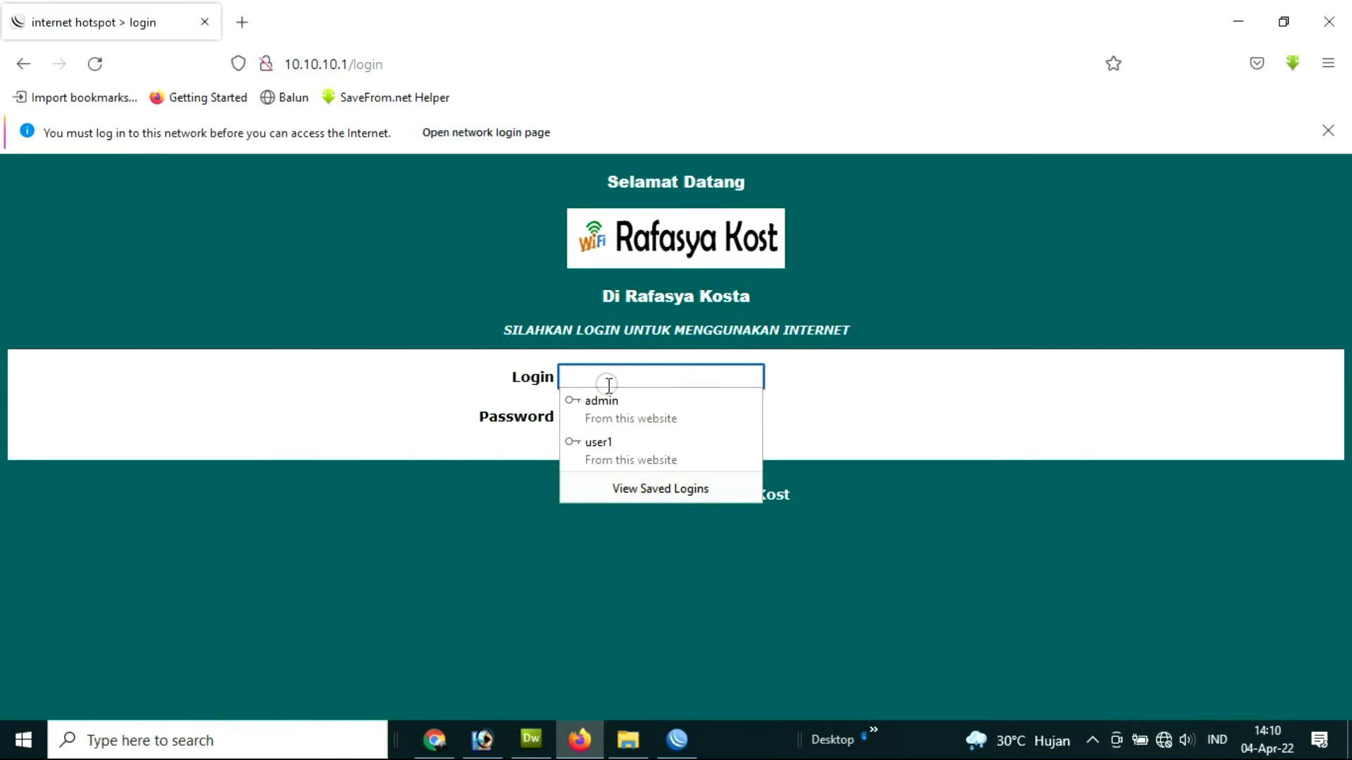
click(604, 402)
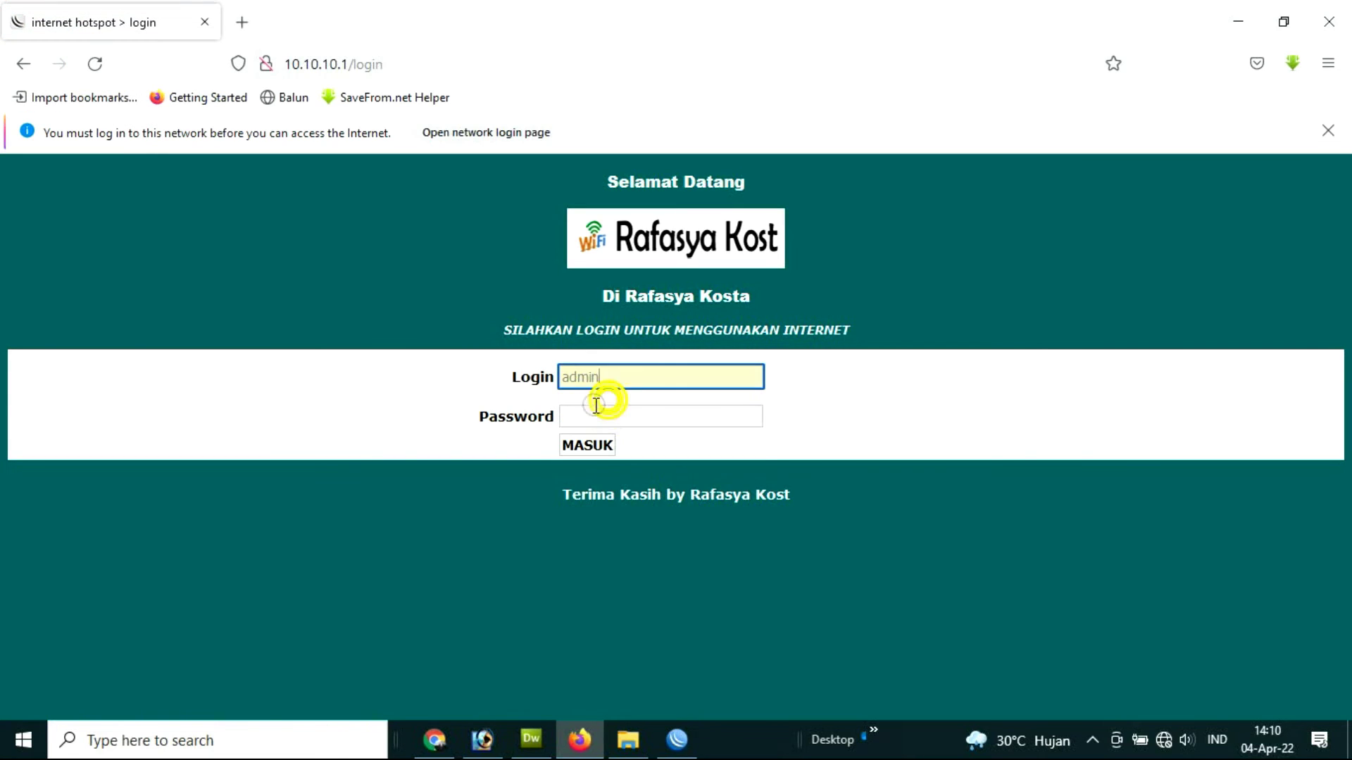
click(588, 445)
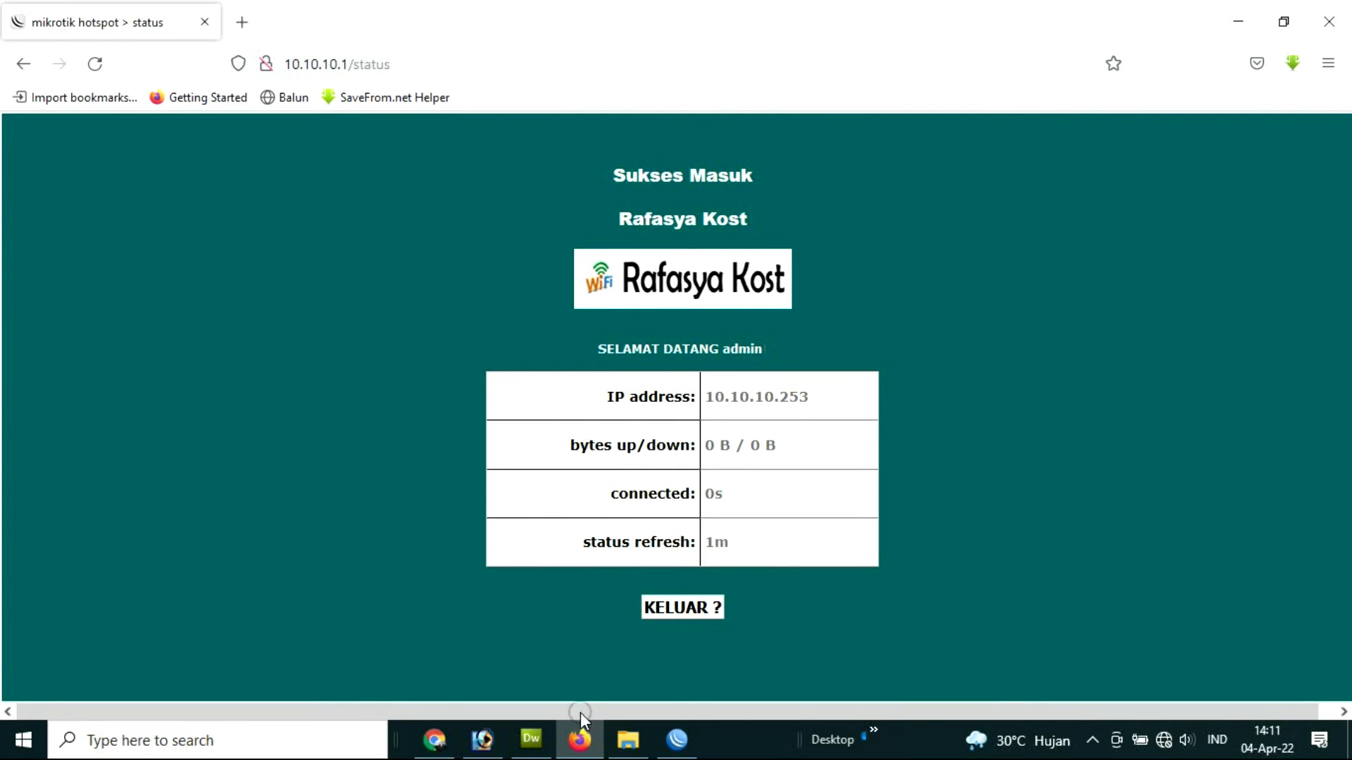
click(531, 739)
click(197, 89)
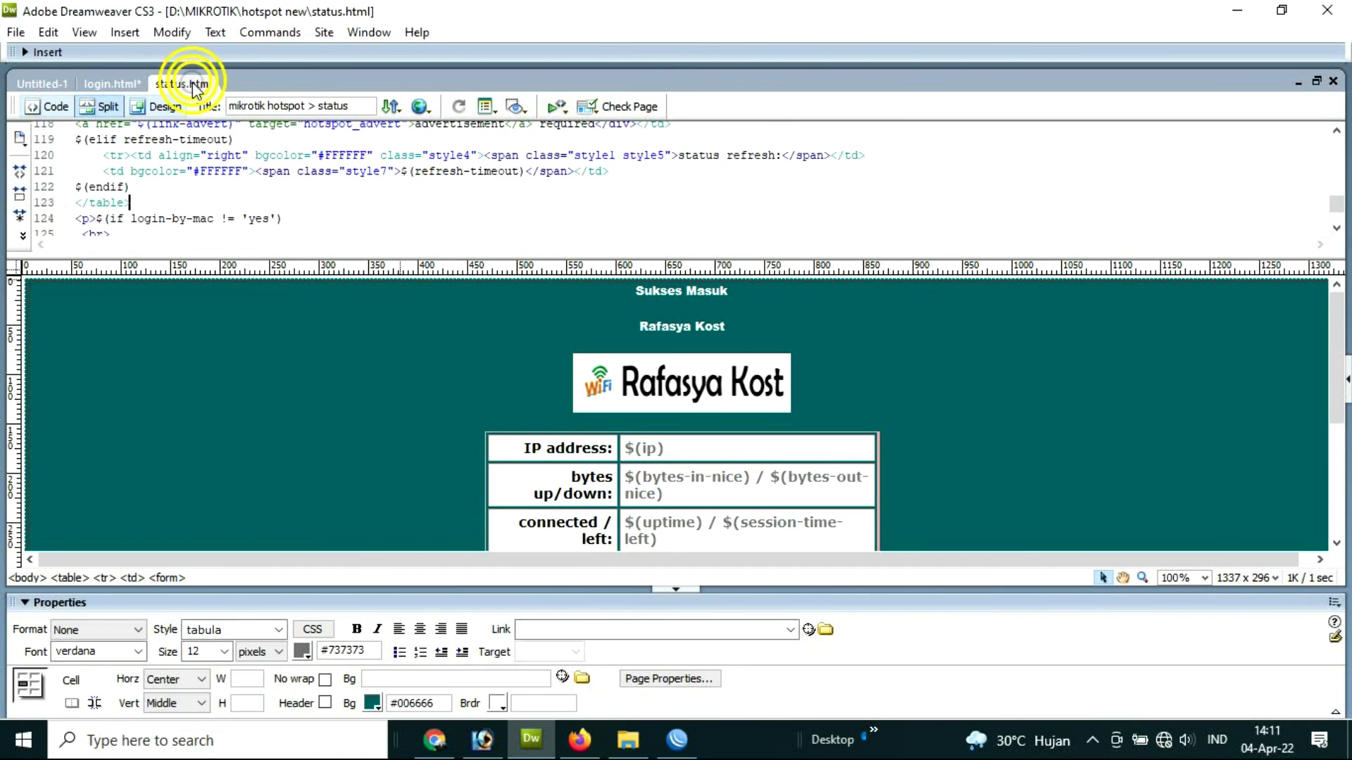
Step: Drag the login.html table's corner handle until it reads 79% wide and 214 high
click(113, 84)
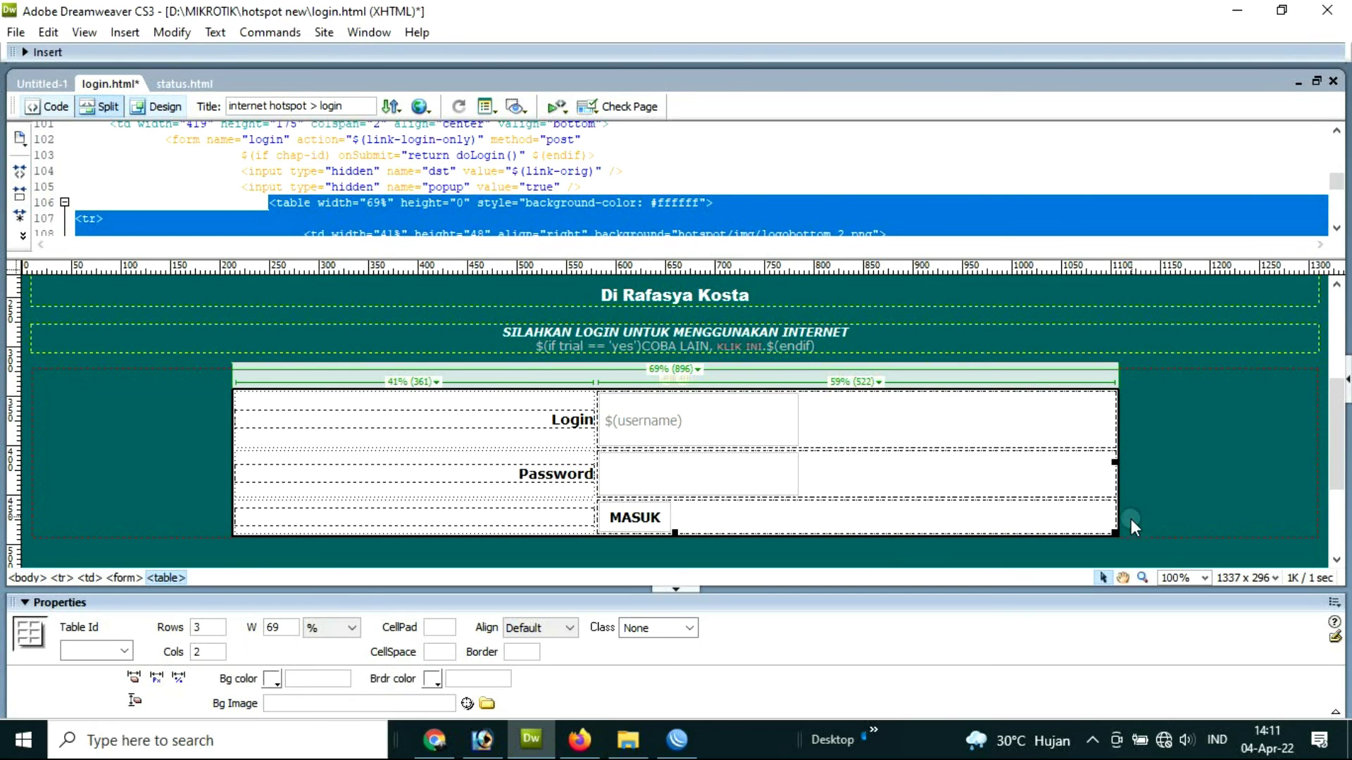
drag(1116, 534, 1180, 557)
scroll(844, 453, down, 3)
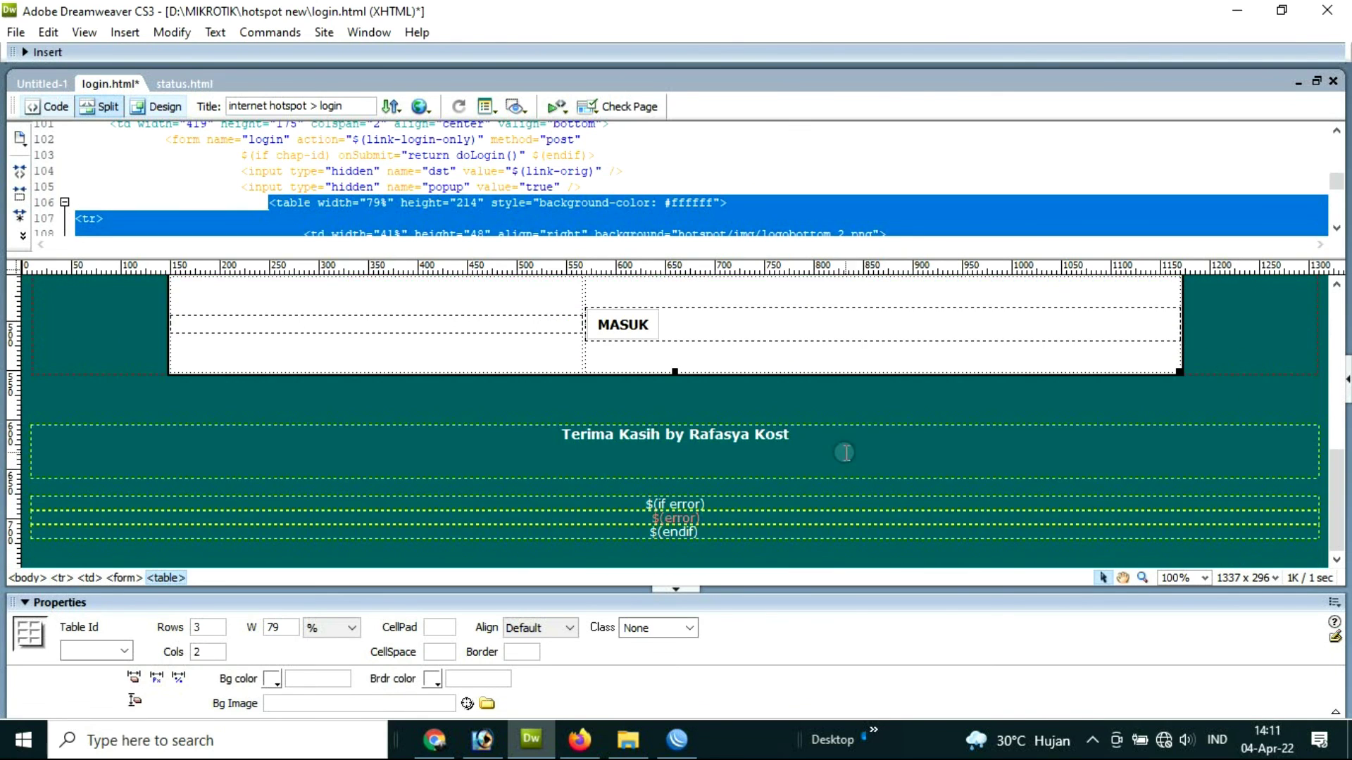
scroll(851, 453, up, 7)
scroll(827, 462, down, 5)
scroll(823, 463, up, 1)
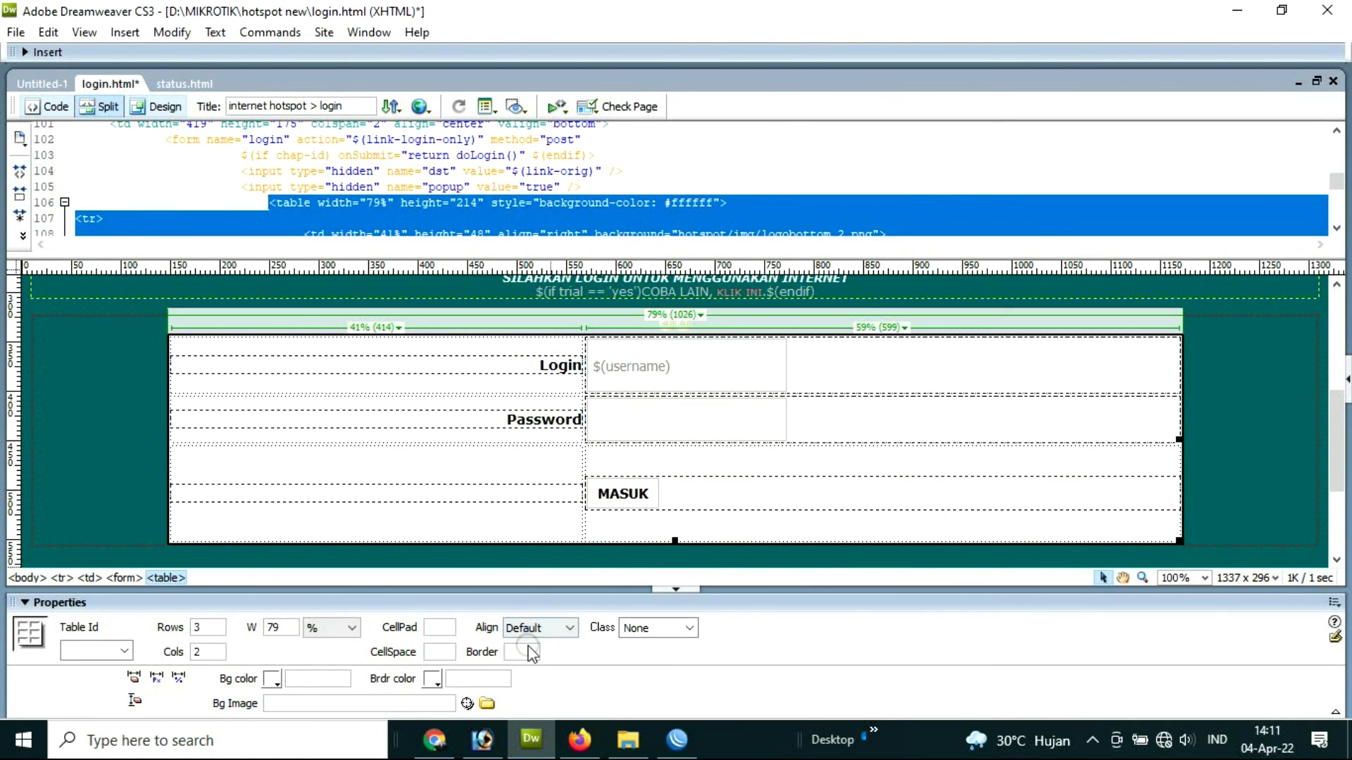
mouse_move(574, 745)
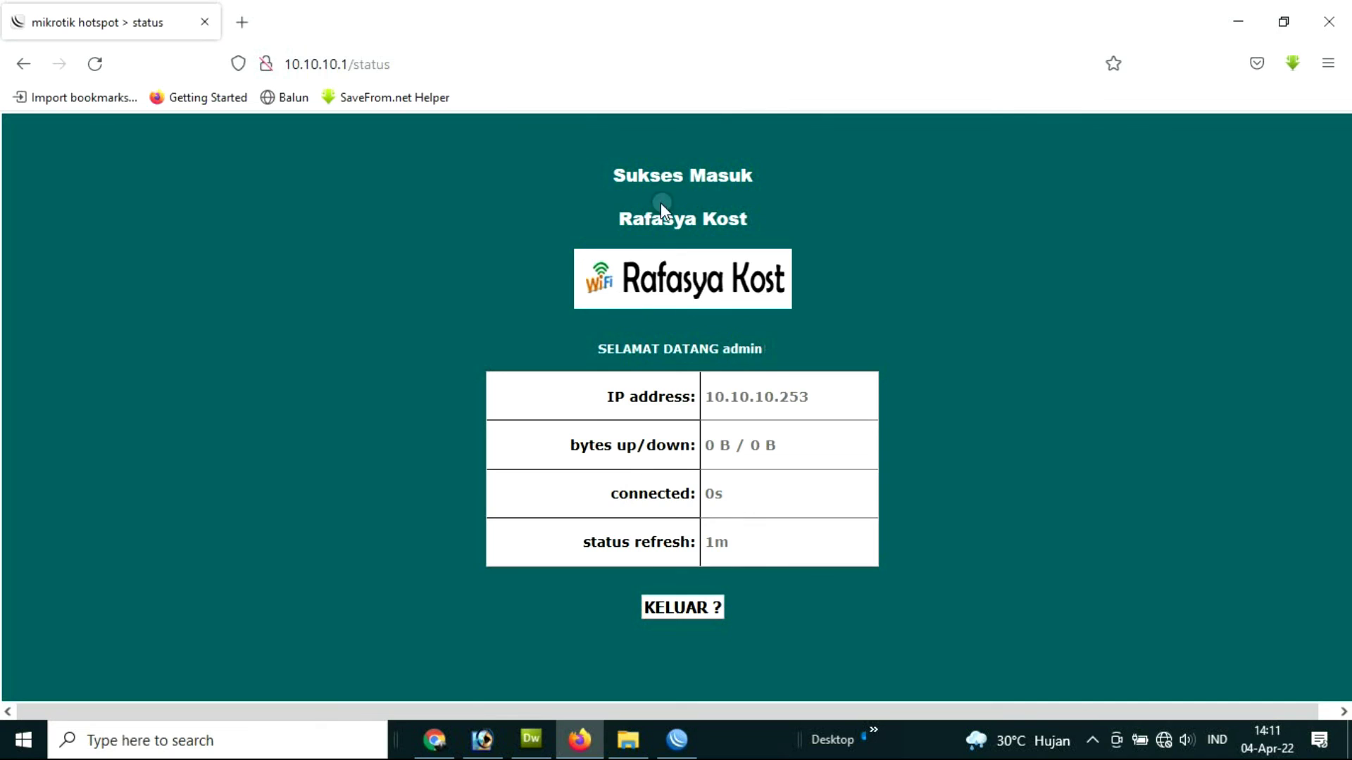
Step: Test the hotspot by playing a YouTube video, then close its tab to return to the Sukses Masuk page
click(242, 22)
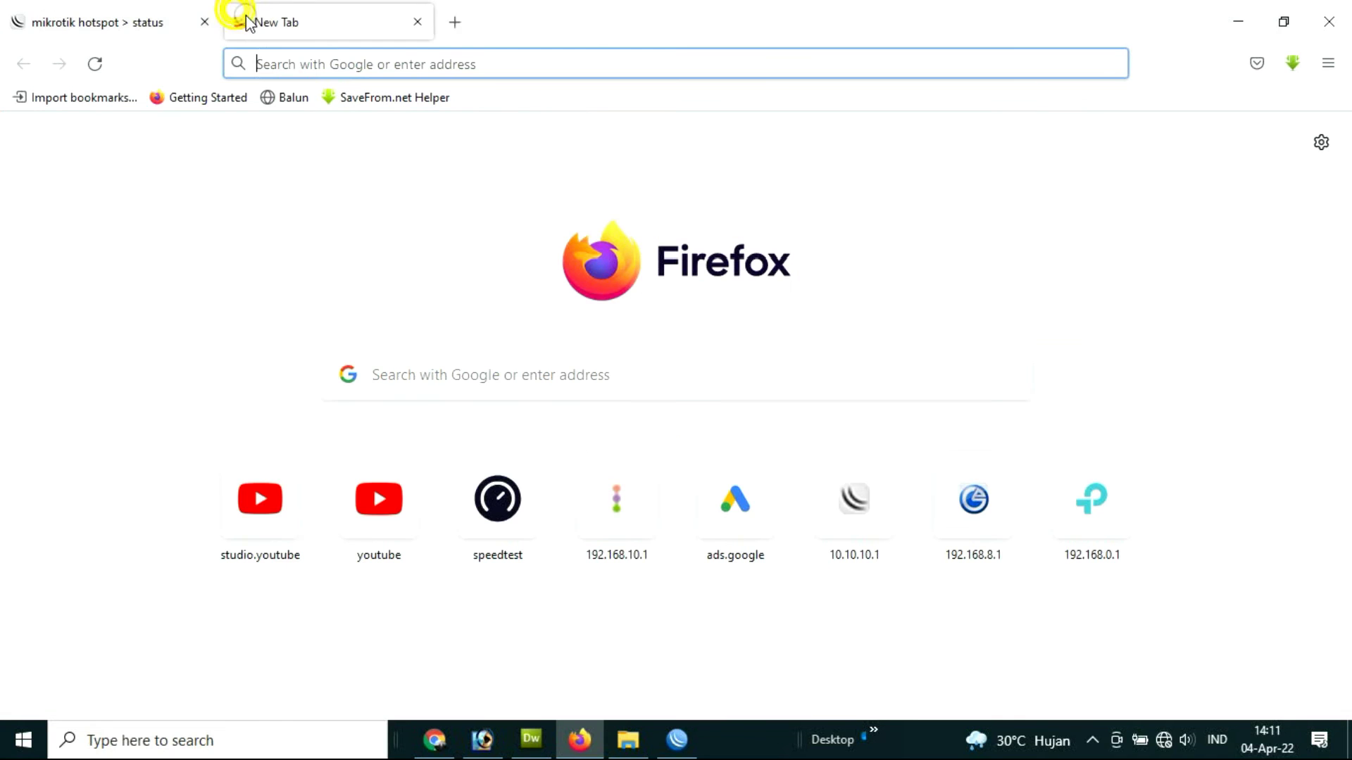
click(379, 501)
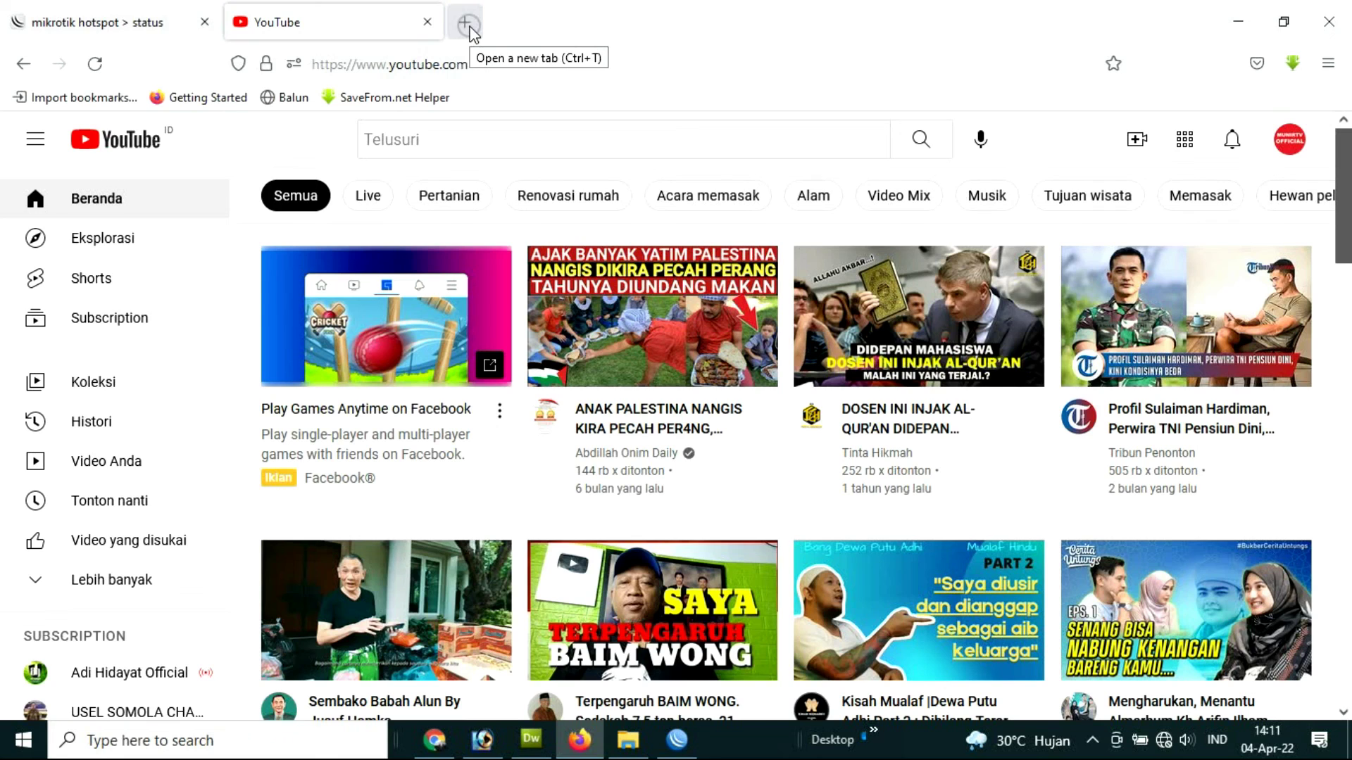
click(610, 314)
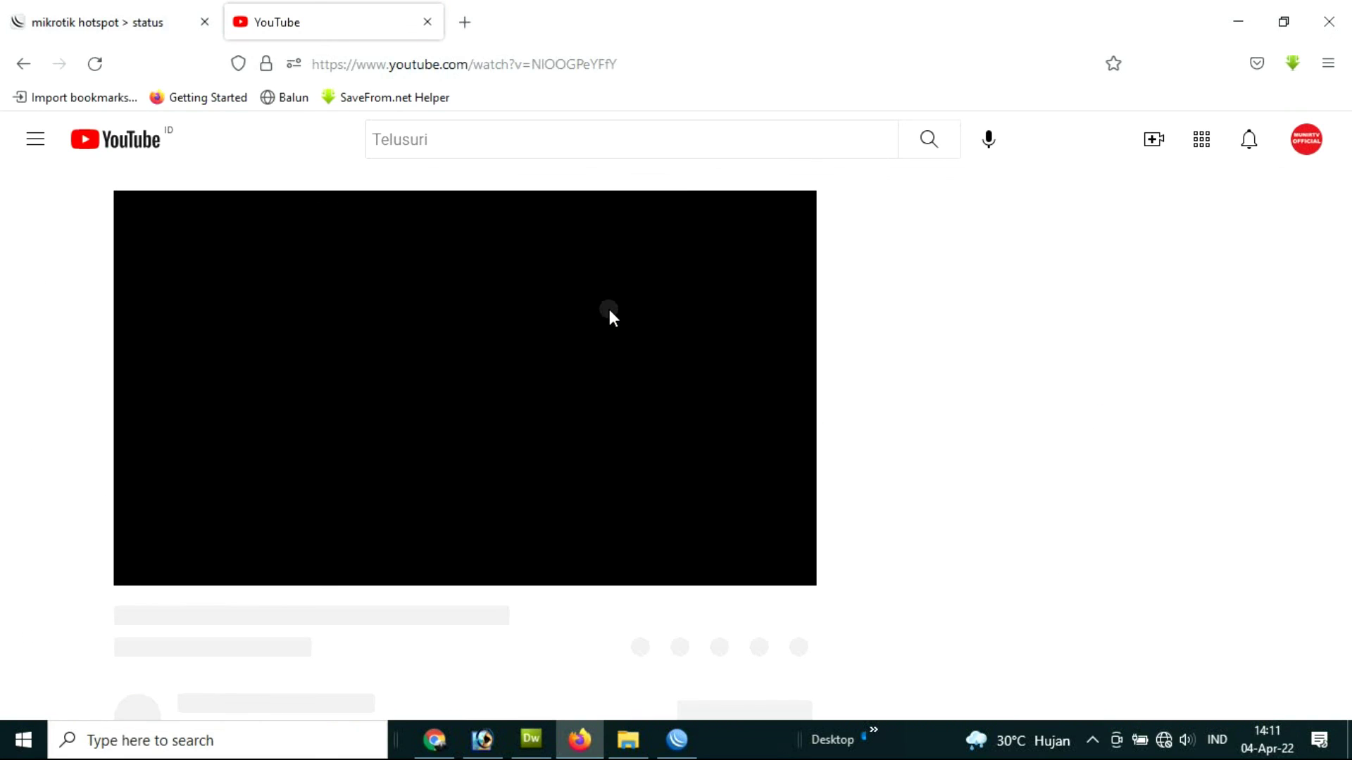
click(1187, 740)
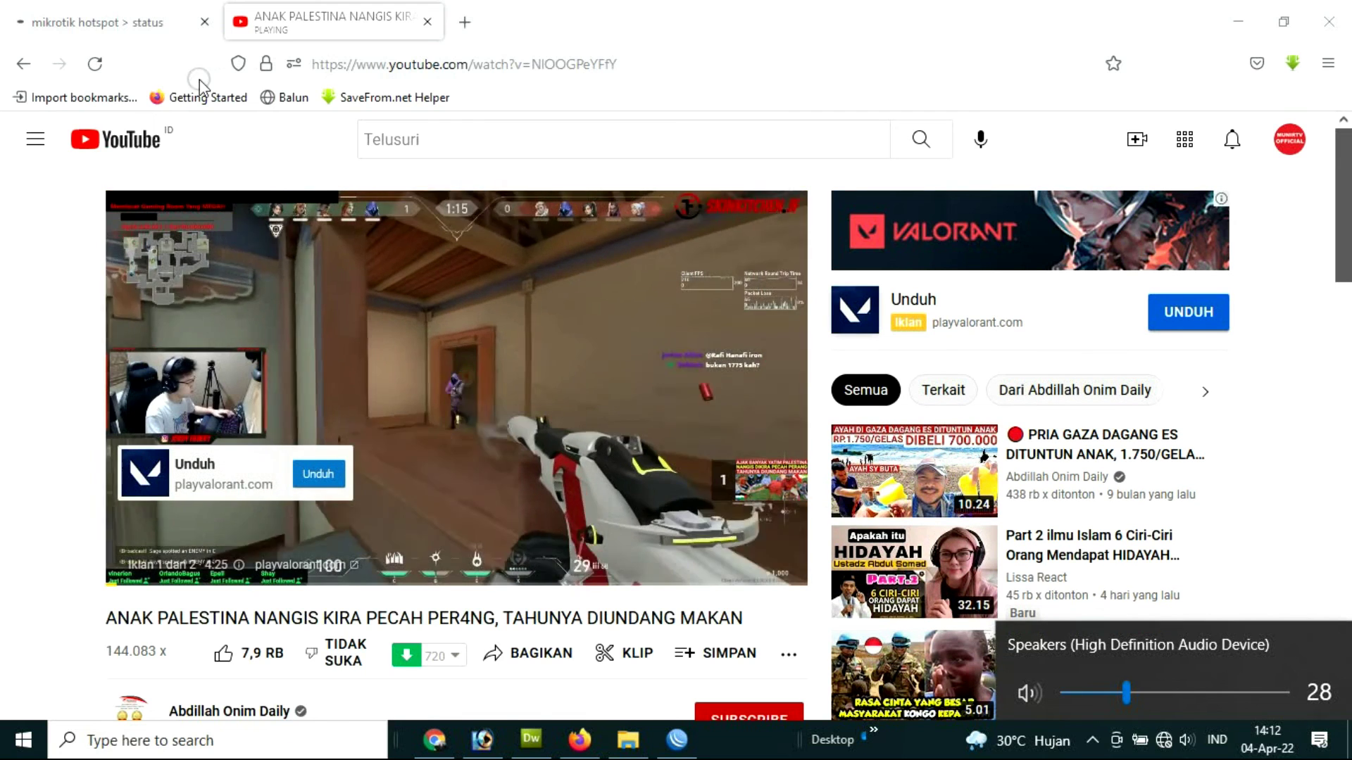
click(427, 22)
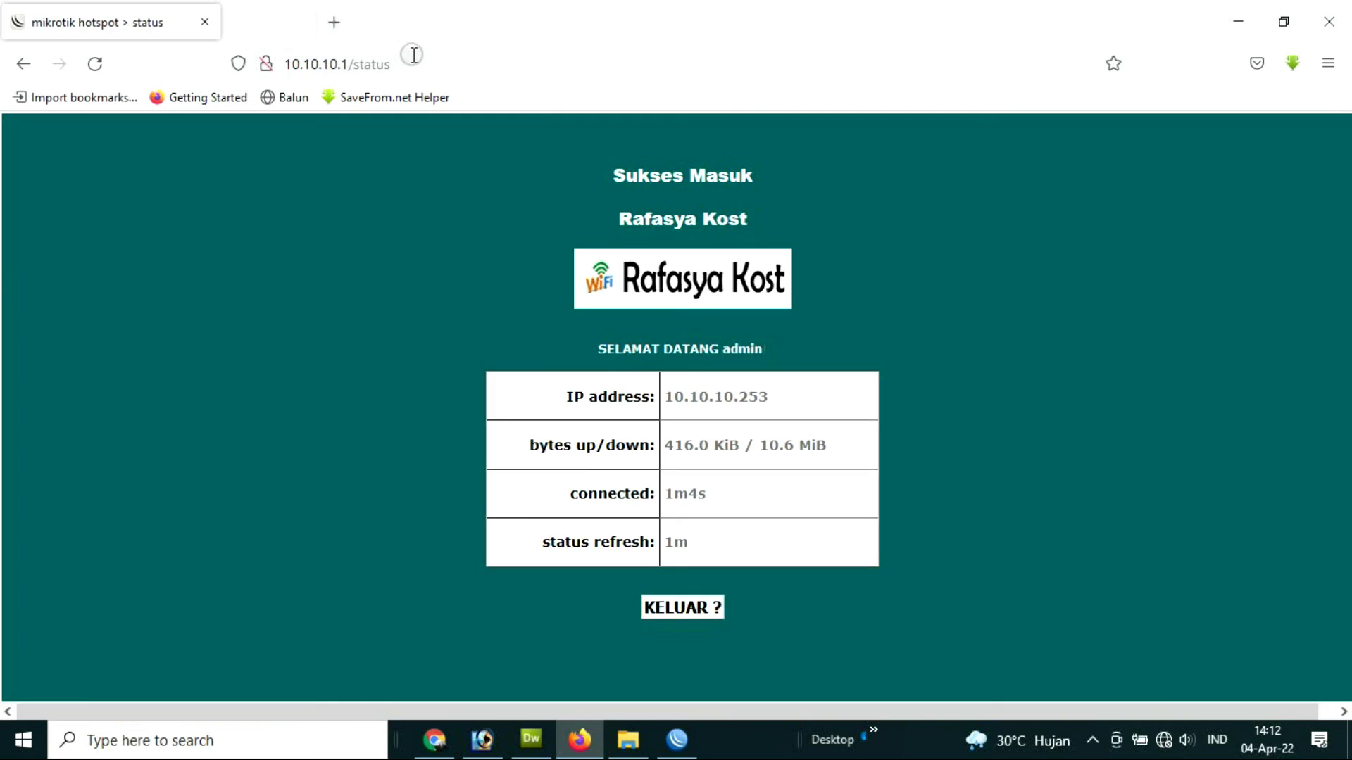